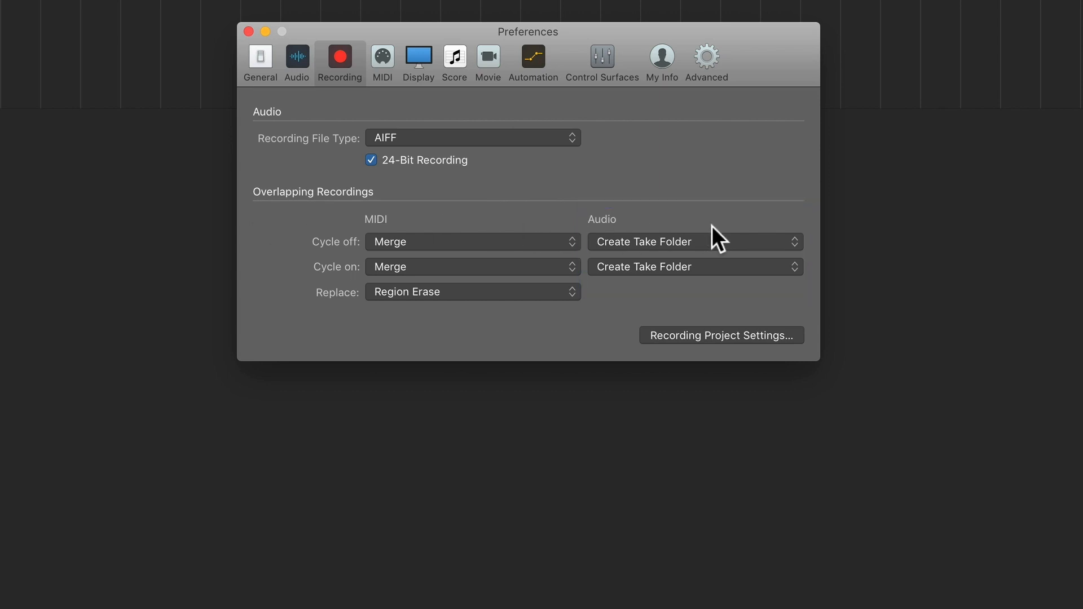
- Choose Create Take Folder for overlapping audio recordings, both with cycle off and with cycle on
{"action": "left_click", "coordinate": [709, 242]}
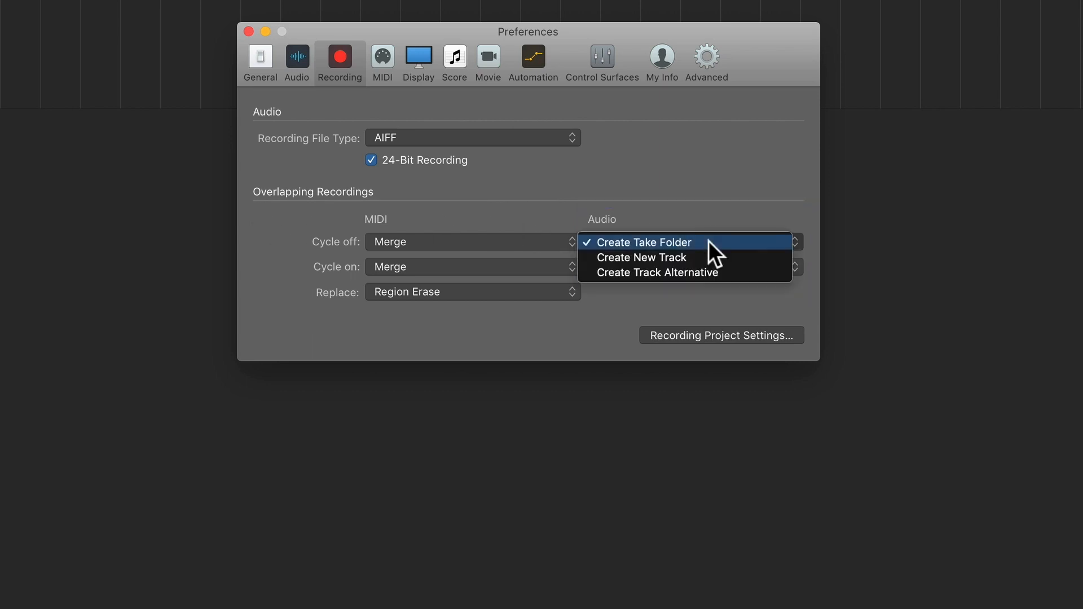
{"action": "left_click", "coordinate": [709, 241]}
{"action": "left_click", "coordinate": [706, 266]}
{"action": "left_click", "coordinate": [708, 270]}
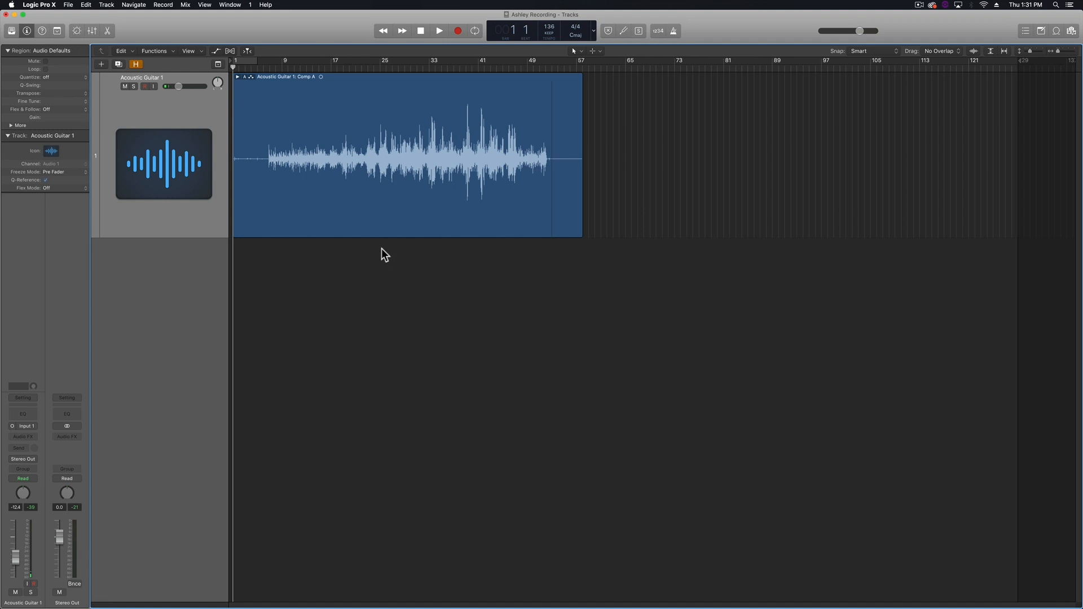
- Open the Acoustic Guitar 1 take folder, switch the comp to Take 1, return it to Take 2 and close the folder
{"action": "left_click", "coordinate": [375, 229]}
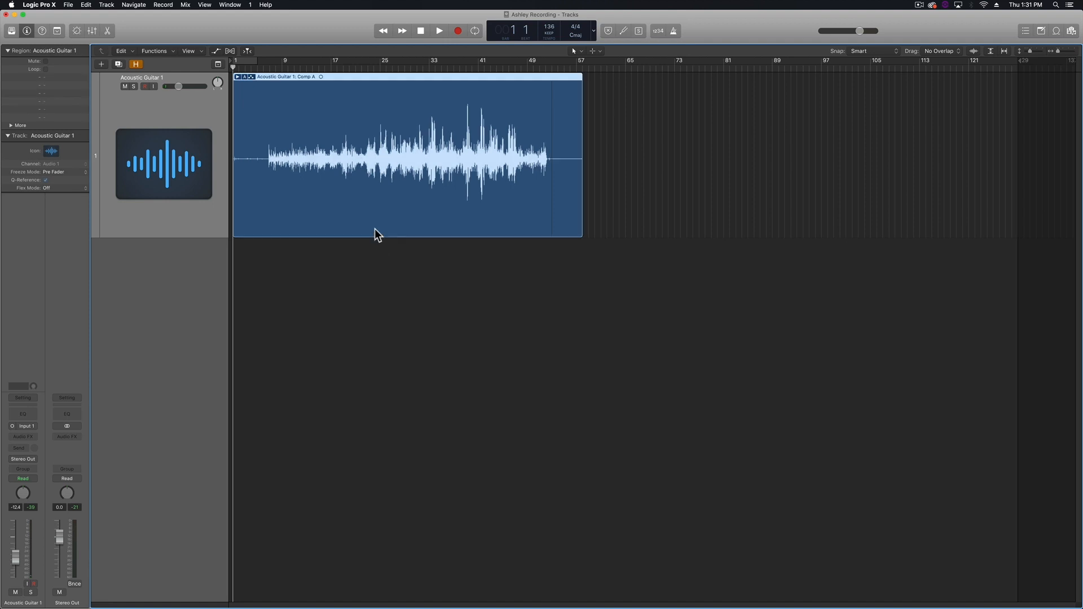
{"action": "double_click", "coordinate": [357, 190]}
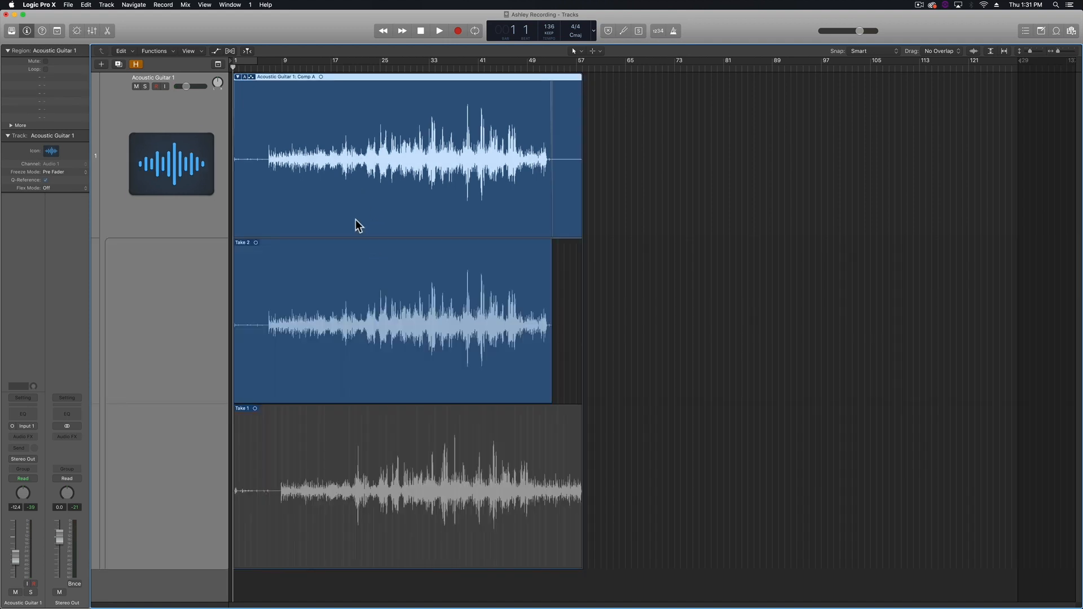
{"action": "left_click", "coordinate": [353, 455]}
{"action": "left_click", "coordinate": [358, 374]}
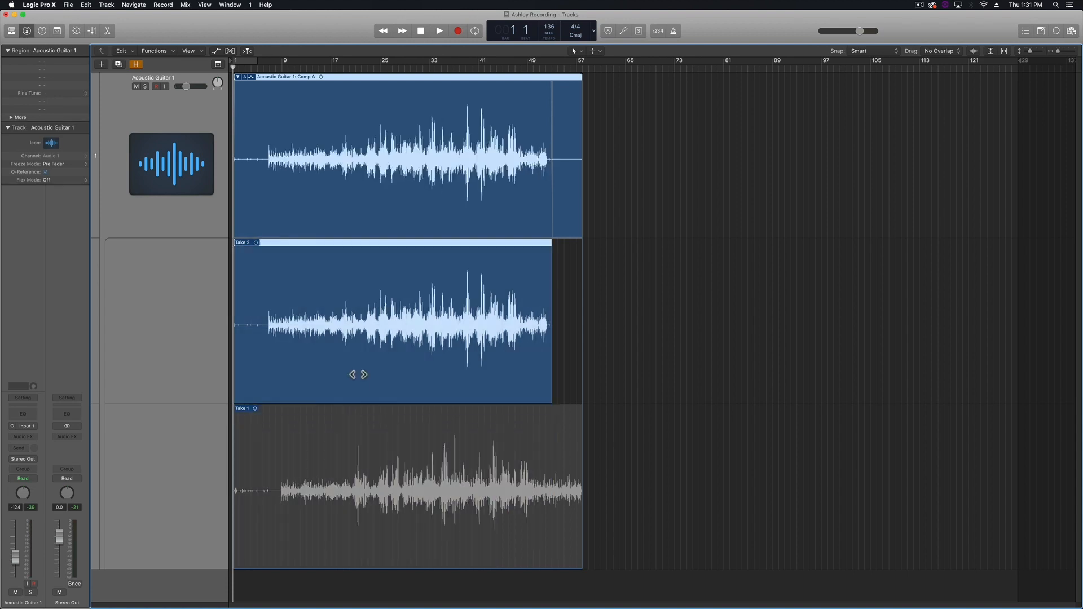
{"action": "left_click", "coordinate": [349, 429]}
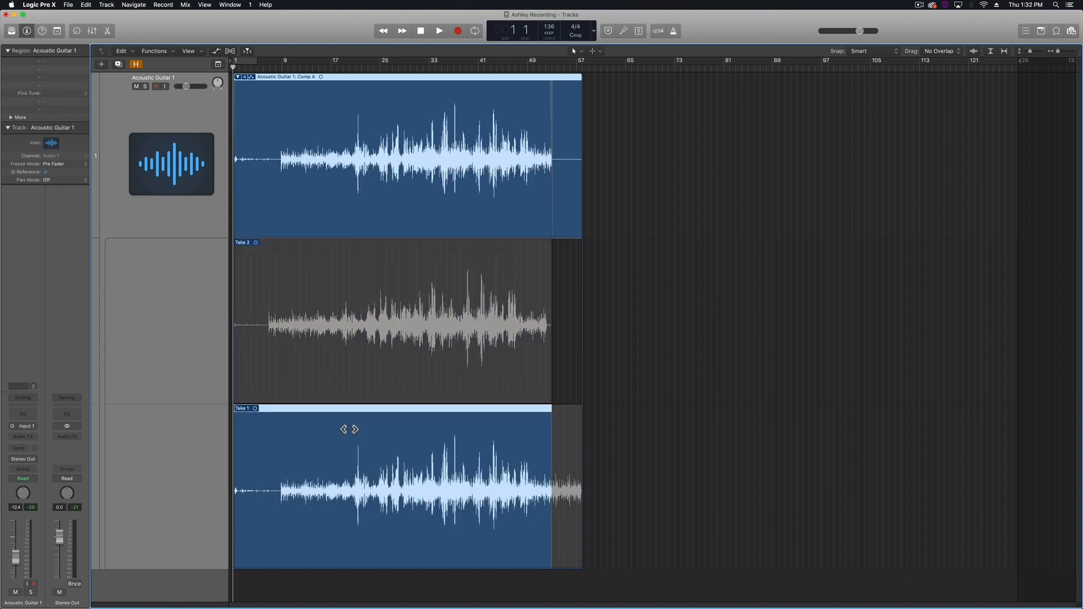
{"action": "left_click", "coordinate": [422, 371]}
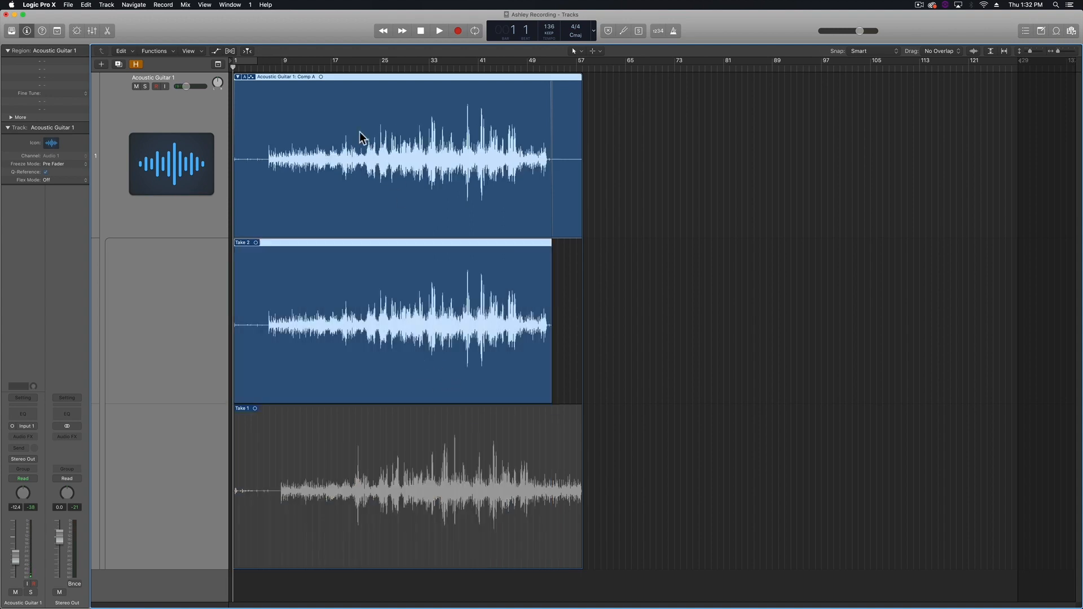
{"action": "double_click", "coordinate": [337, 94]}
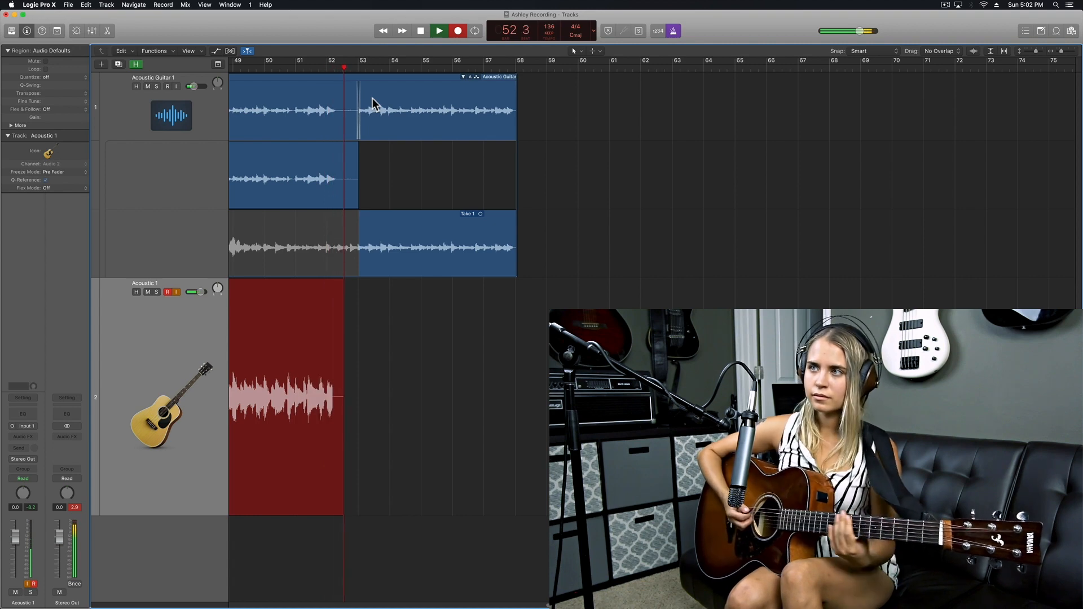
- Stop recording the take on the Acoustic 1 track and disarm the track
{"action": "key", "text": "space"}
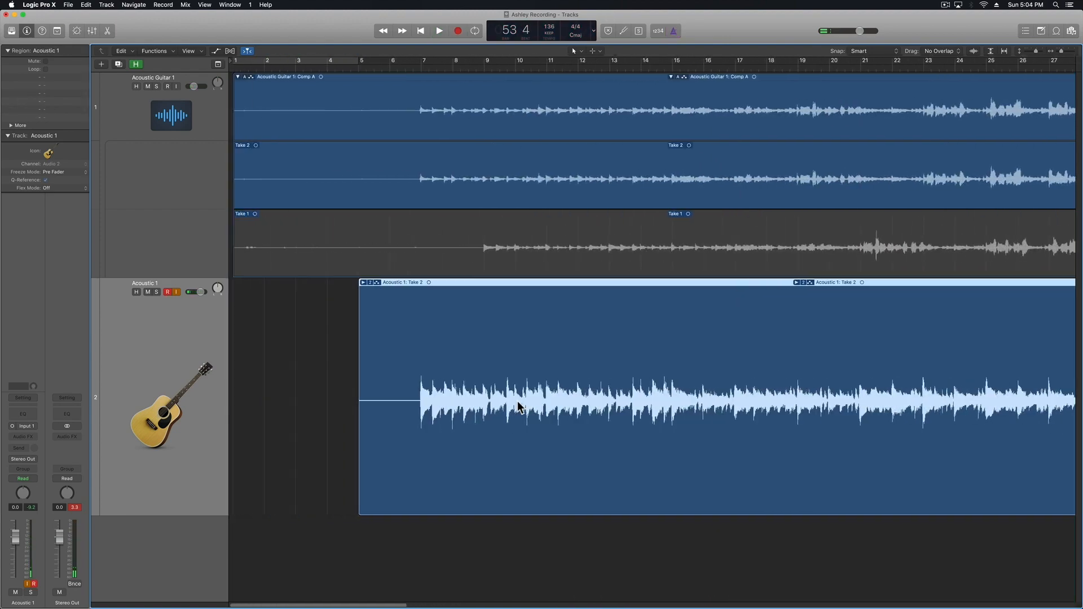
{"action": "key", "text": "super+Left"}
{"action": "key", "text": "super+Up"}
{"action": "key", "text": "super+Up"}
{"action": "key", "text": "super+Up"}
{"action": "key", "text": "super+Up"}
{"action": "key", "text": "super+Up"}
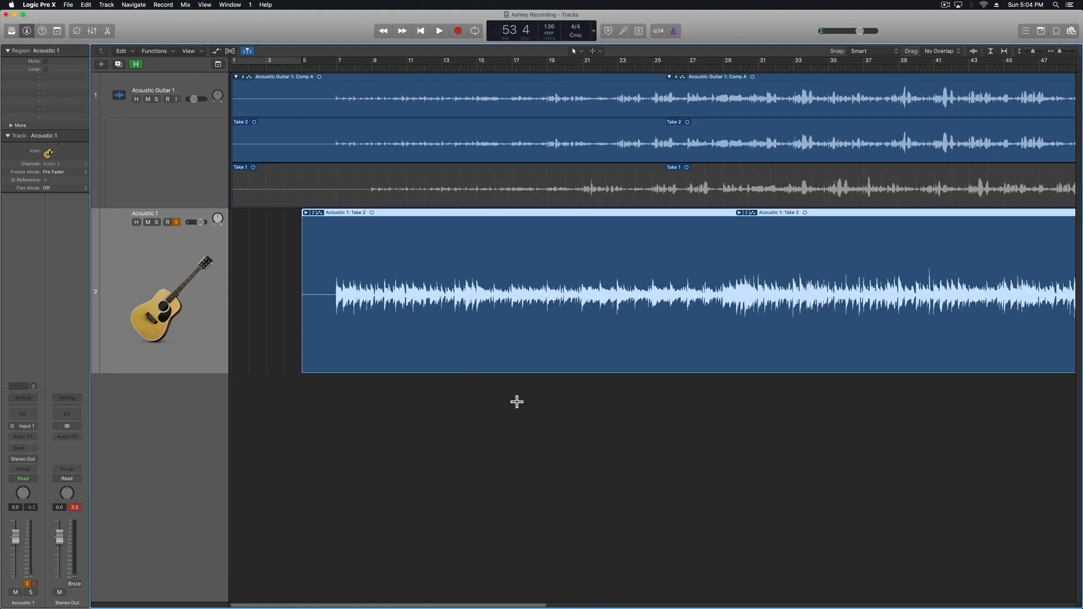
{"action": "left_click", "coordinate": [259, 289]}
{"action": "left_click", "coordinate": [173, 222]}
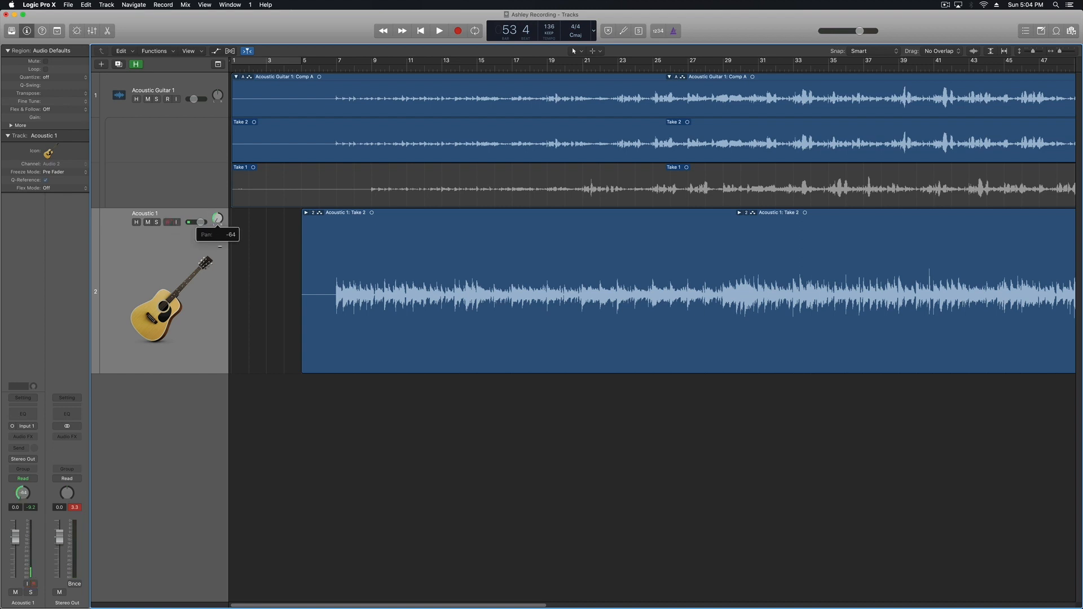
- Create a new audio track below Acoustic 1, rename it Acoustic 2 and pan it right
{"action": "double_click", "coordinate": [164, 414]}
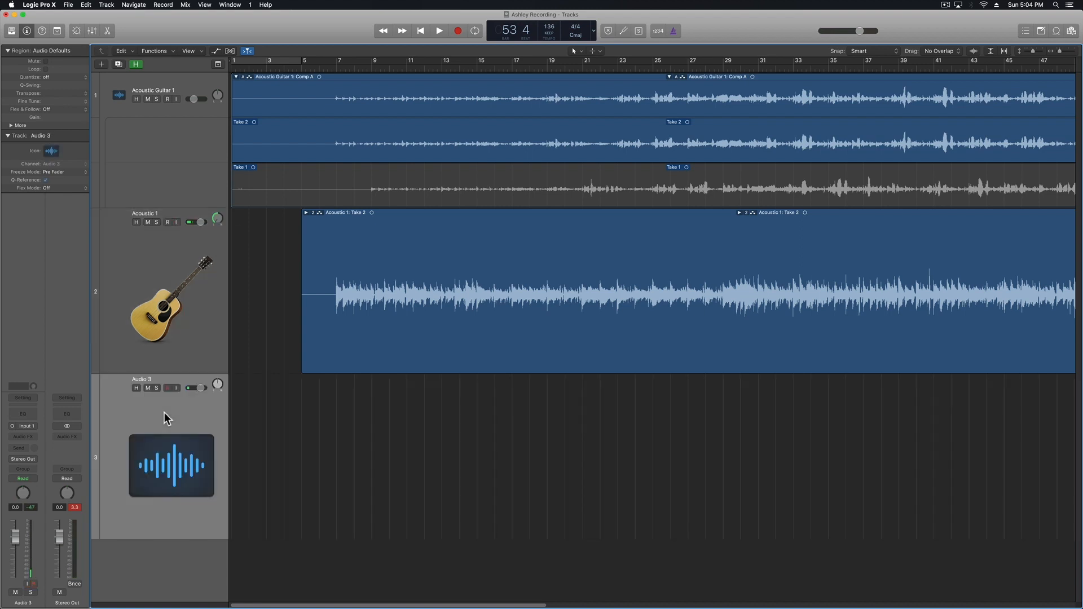
{"action": "double_click", "coordinate": [146, 379]}
{"action": "key", "text": "Return"}
{"action": "left_click_drag", "start_coordinate": [219, 385], "coordinate": [221, 349]}
- Record a take on the Acoustic 2 track starting from bar 5, and stop the recording
{"action": "left_click", "coordinate": [303, 69]}
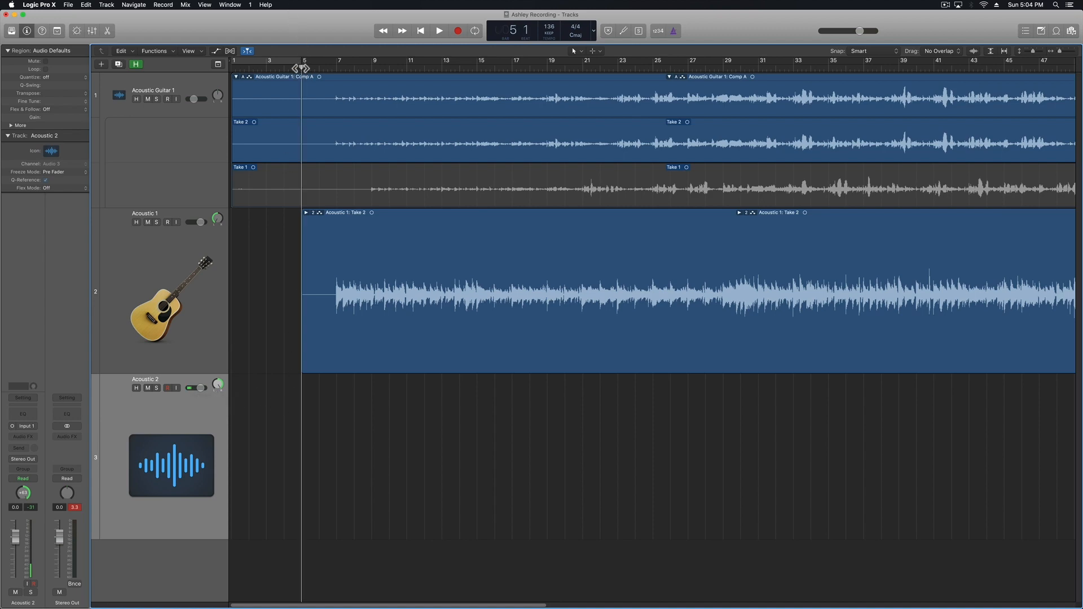
{"action": "key", "text": "r"}
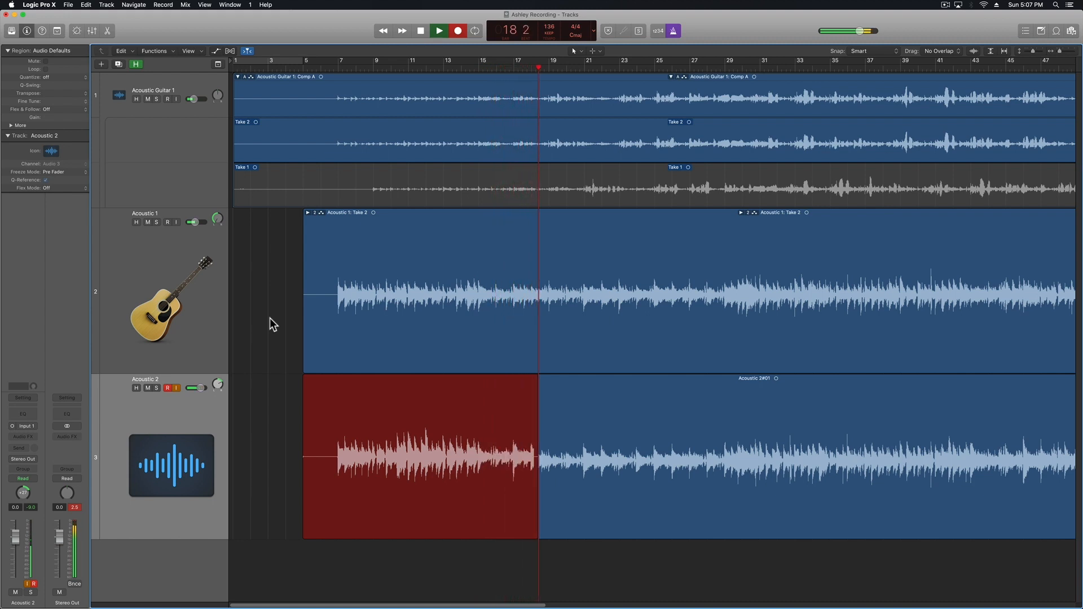
{"action": "key", "text": "space"}
- Move the playhead back to bar 13 and start another recording on the Acoustic 2 track
{"action": "left_click", "coordinate": [479, 71]}
{"action": "left_click_drag", "start_coordinate": [479, 70], "coordinate": [445, 79]}
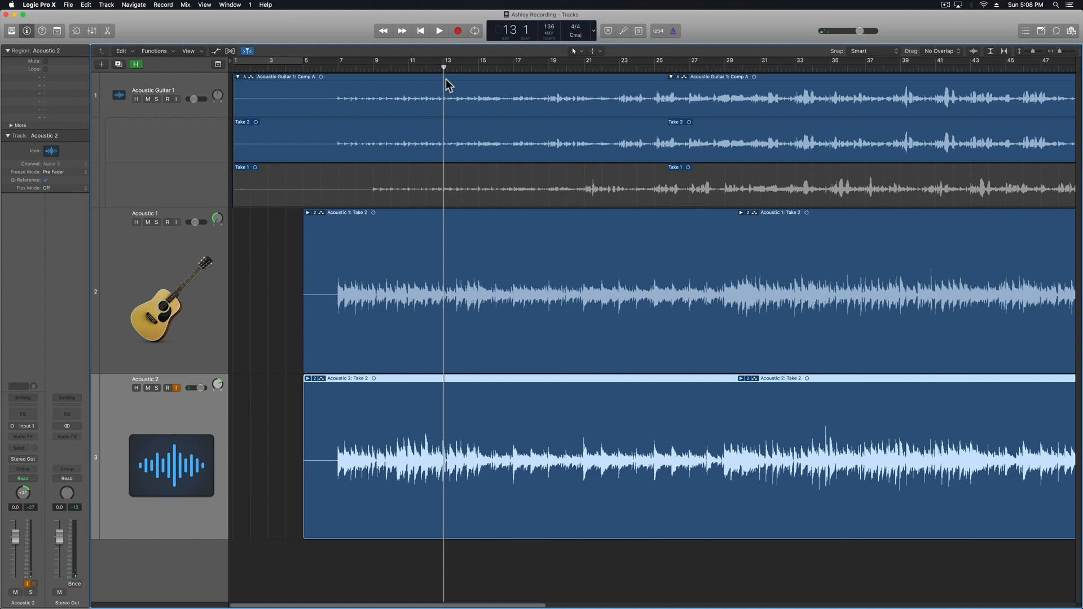
{"action": "key", "text": "r"}
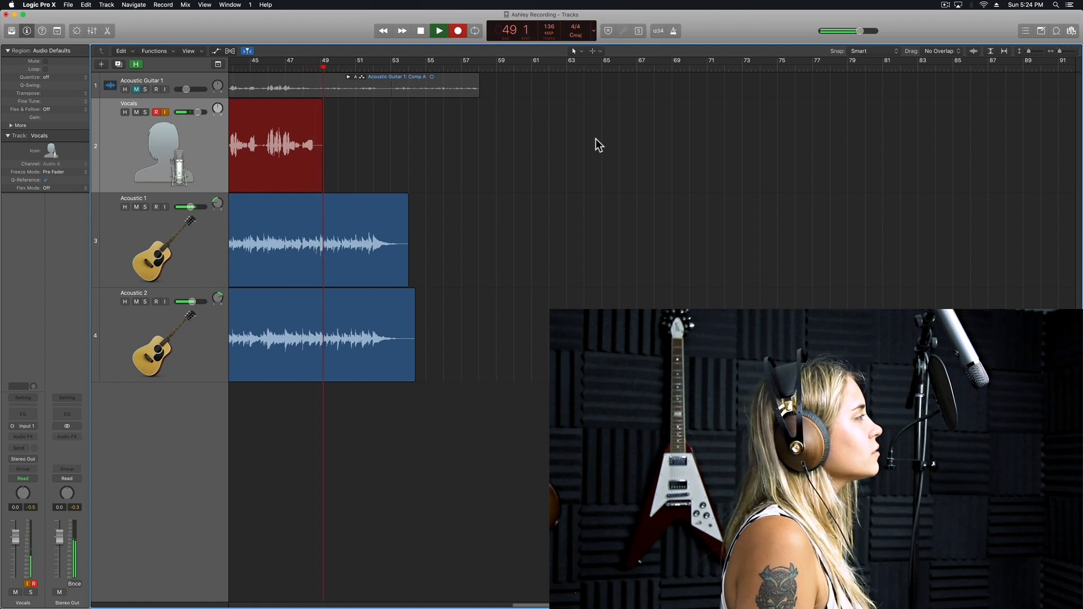
- Stop recording the take on the Vocals track
{"action": "key", "text": "space"}
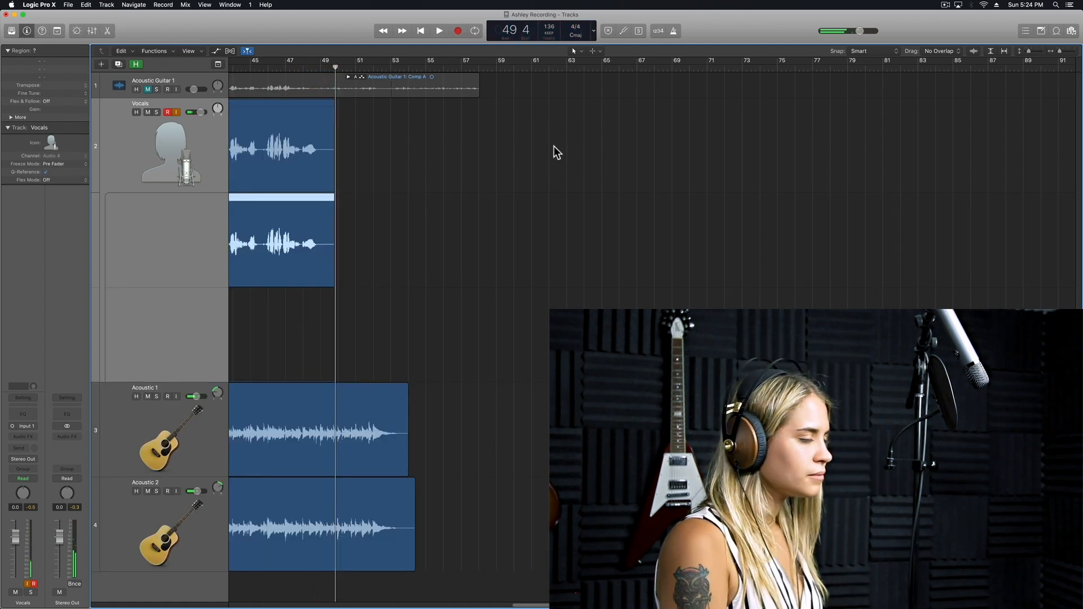
{"action": "scroll", "coordinate": [526, 228], "scroll_direction": "left", "scroll_amount": 5}
{"action": "scroll", "coordinate": [527, 232], "scroll_direction": "left", "scroll_amount": 10}
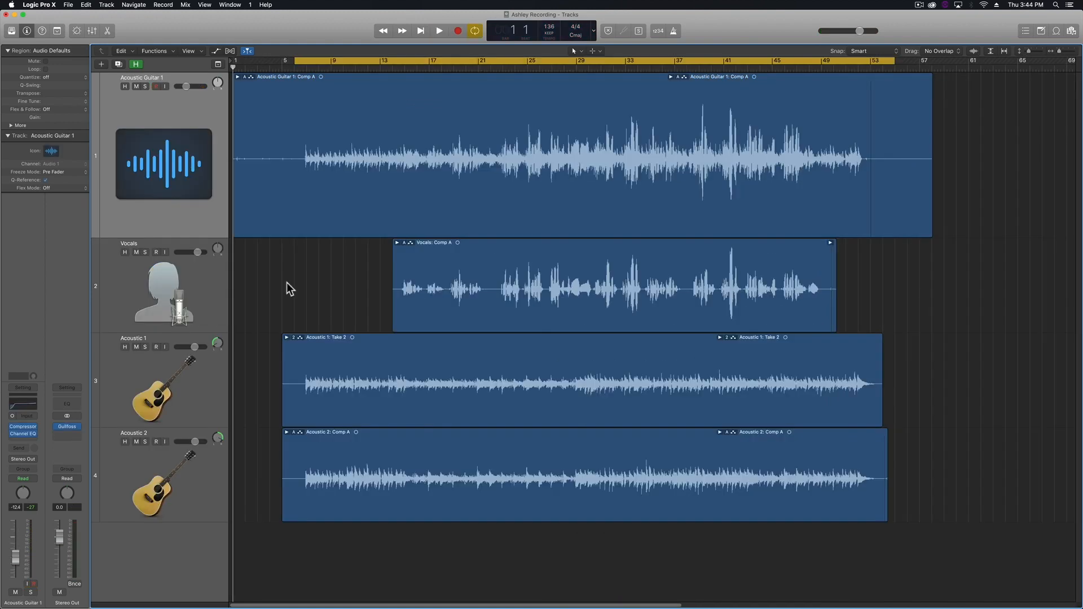
- Mute the Acoustic Guitar 1 scratch track and hide it from the arrangement
{"action": "left_click", "coordinate": [137, 87]}
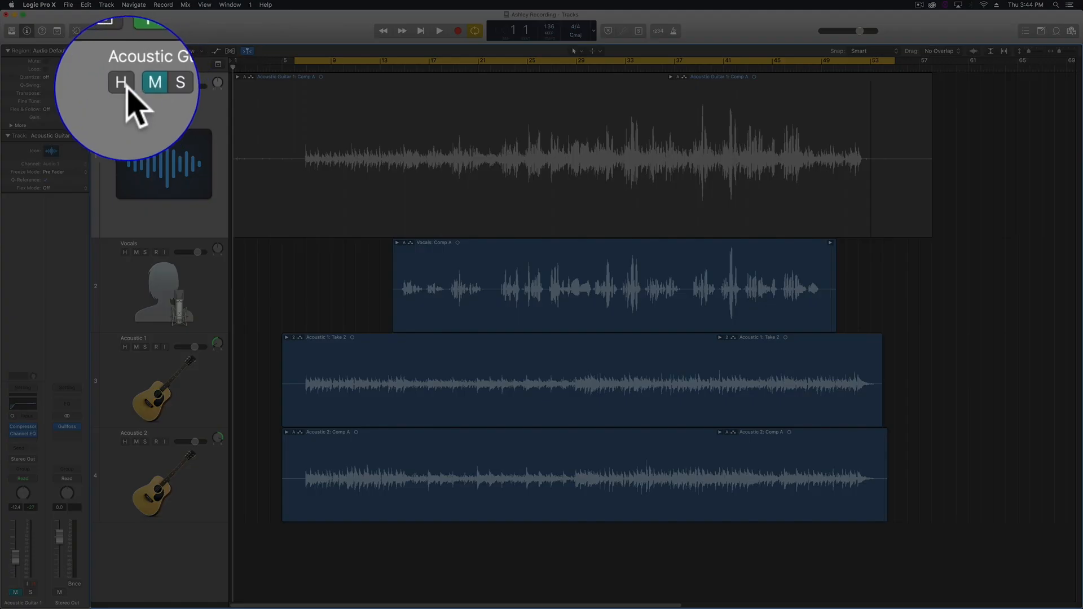
{"action": "left_click", "coordinate": [125, 86]}
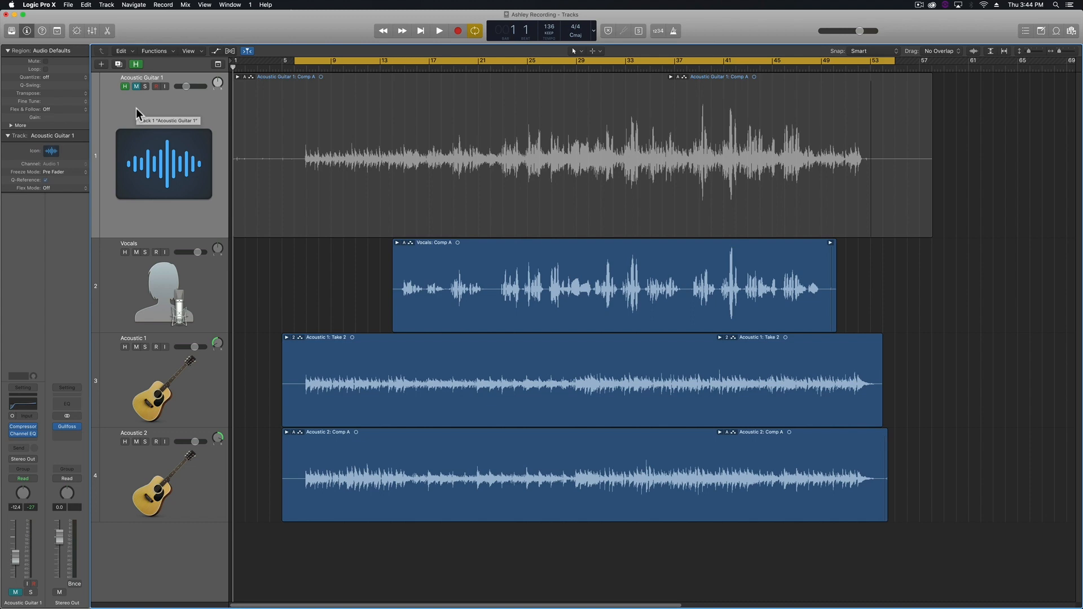
{"action": "key", "text": "h"}
{"action": "key", "text": "h"}
{"action": "key", "text": "h"}
{"action": "key", "text": "h"}
{"action": "key", "text": "h"}
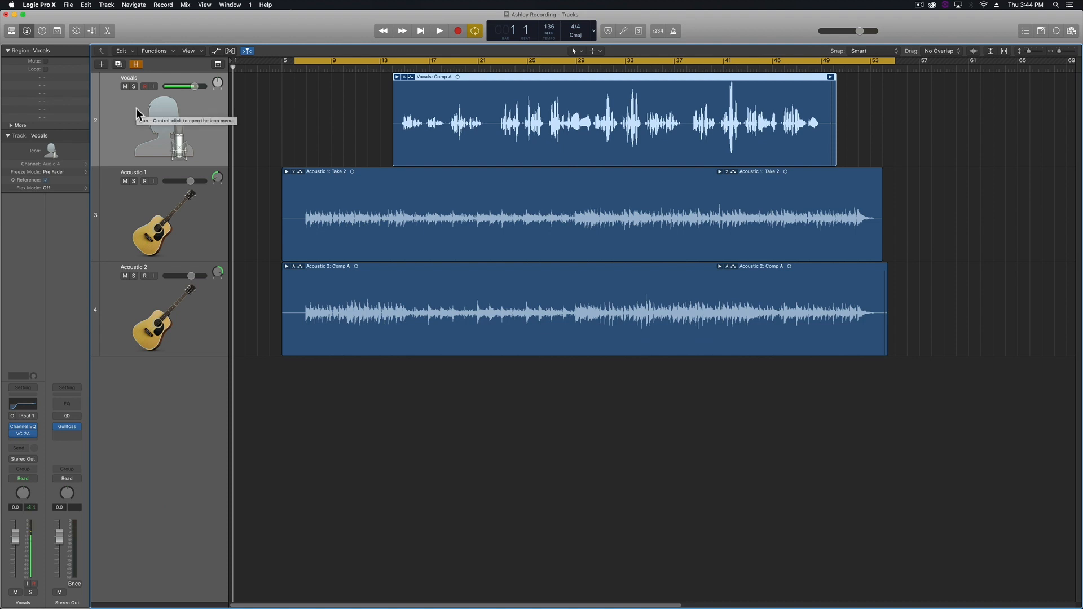
- Mute the Vocals track and solo the Acoustic 1 track
{"action": "left_click", "coordinate": [277, 112]}
{"action": "left_click", "coordinate": [126, 86]}
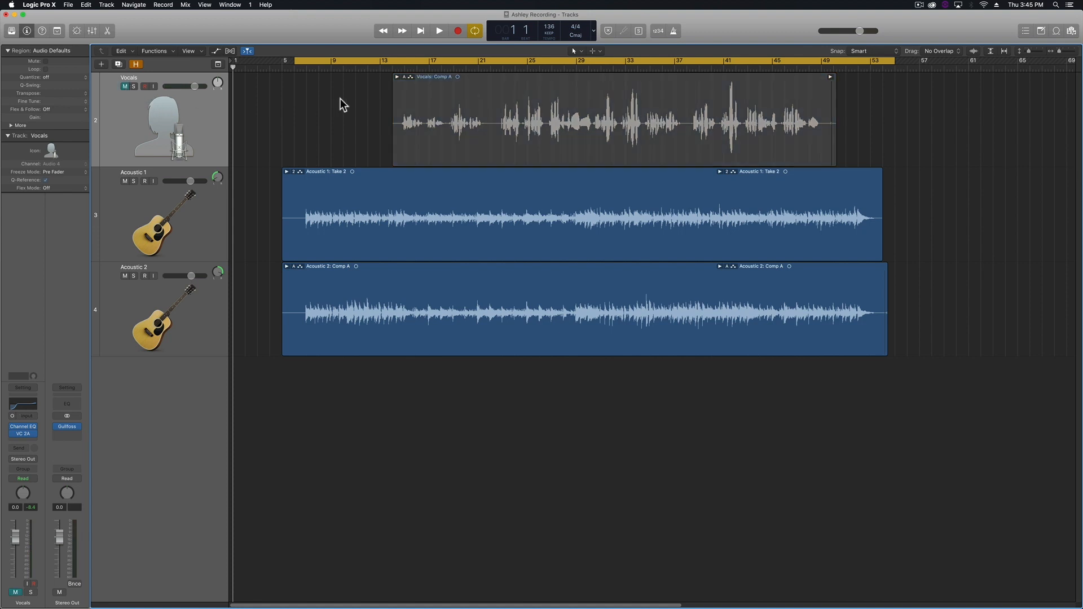
{"action": "left_click", "coordinate": [168, 201]}
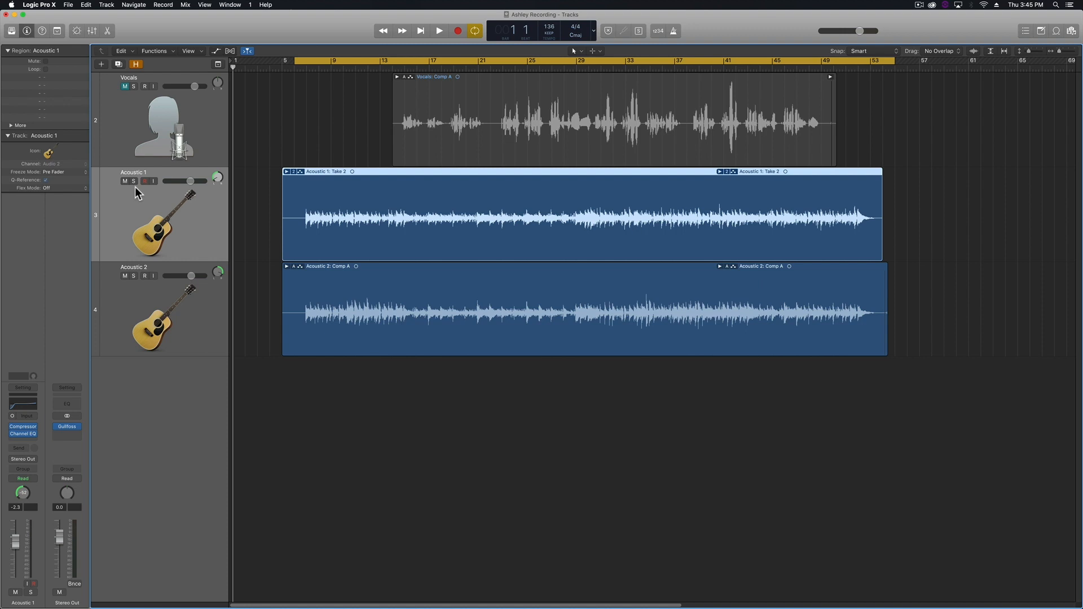
{"action": "left_click", "coordinate": [133, 181]}
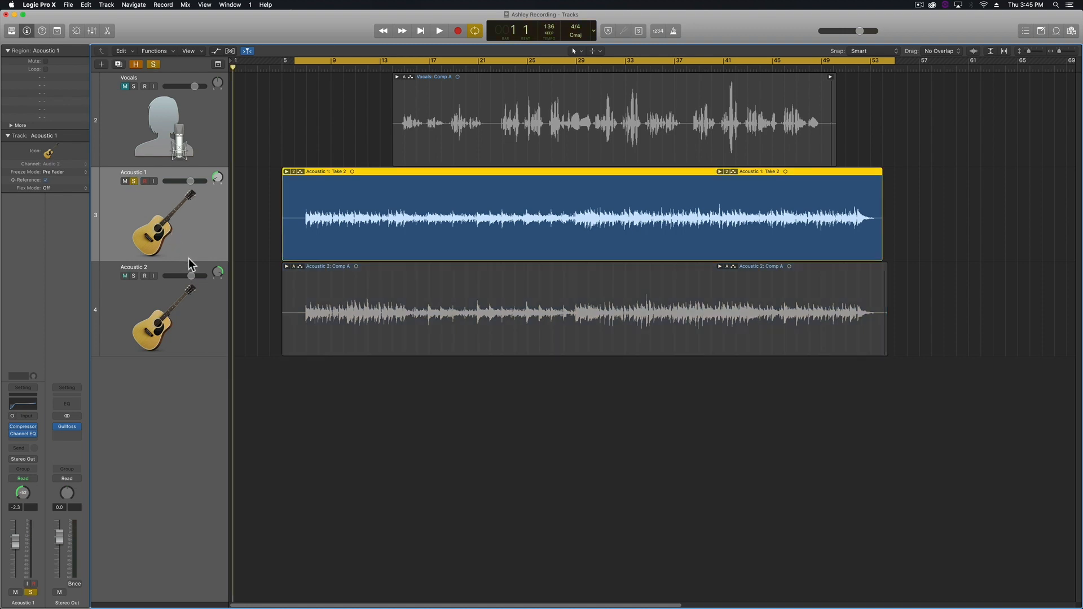
- Enlarge the Acoustic 1 track and play back its opening bars
{"action": "left_click_drag", "start_coordinate": [191, 264], "coordinate": [183, 333]}
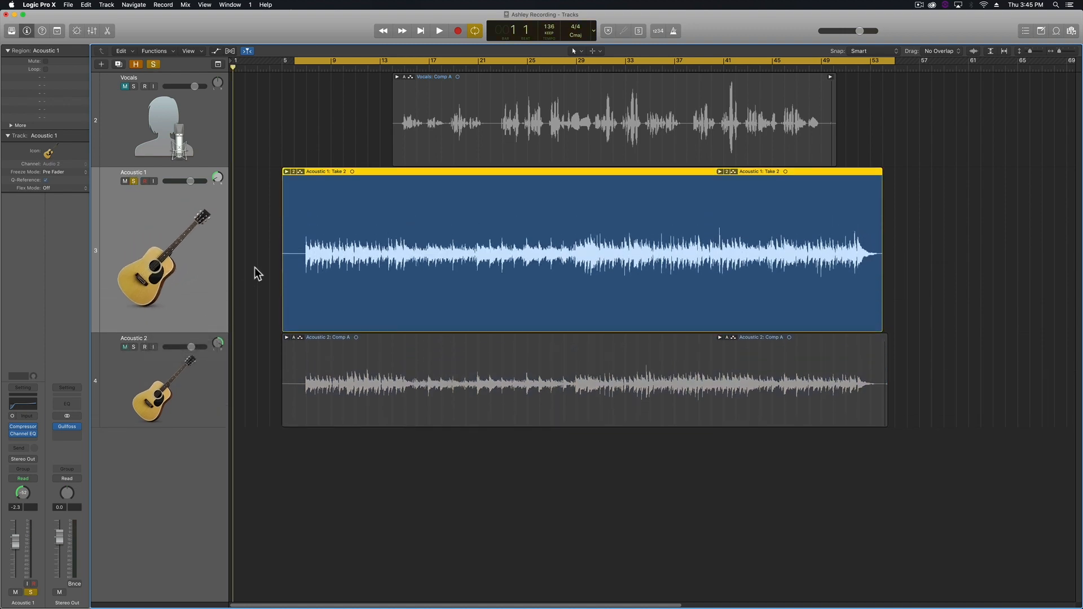
{"action": "key", "text": "space"}
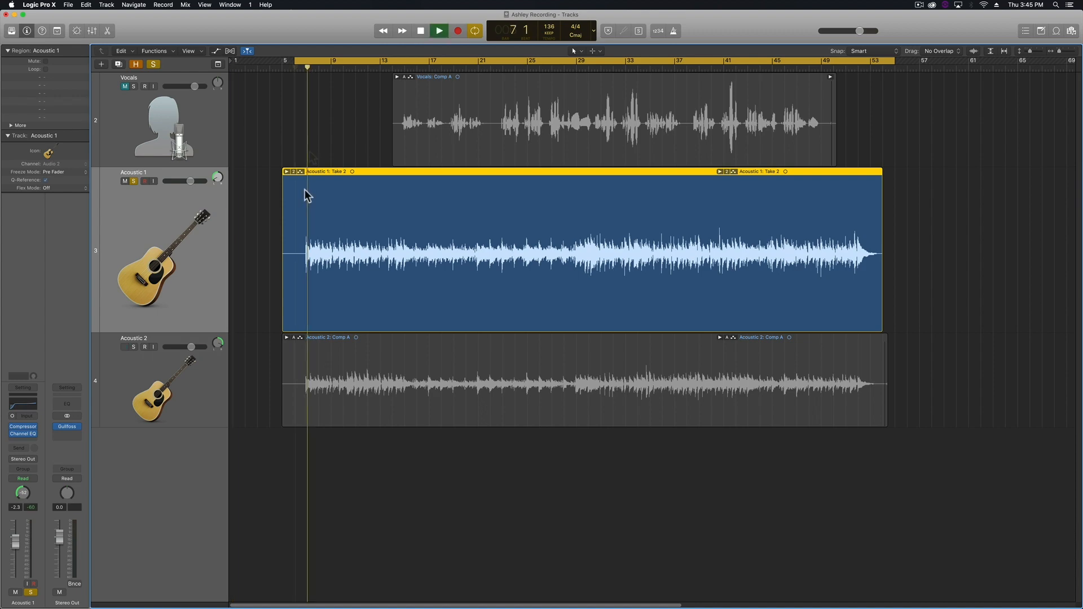
{"action": "key", "text": "super+Right"}
{"action": "key", "text": "super+Right"}
{"action": "key", "text": "super+Right"}
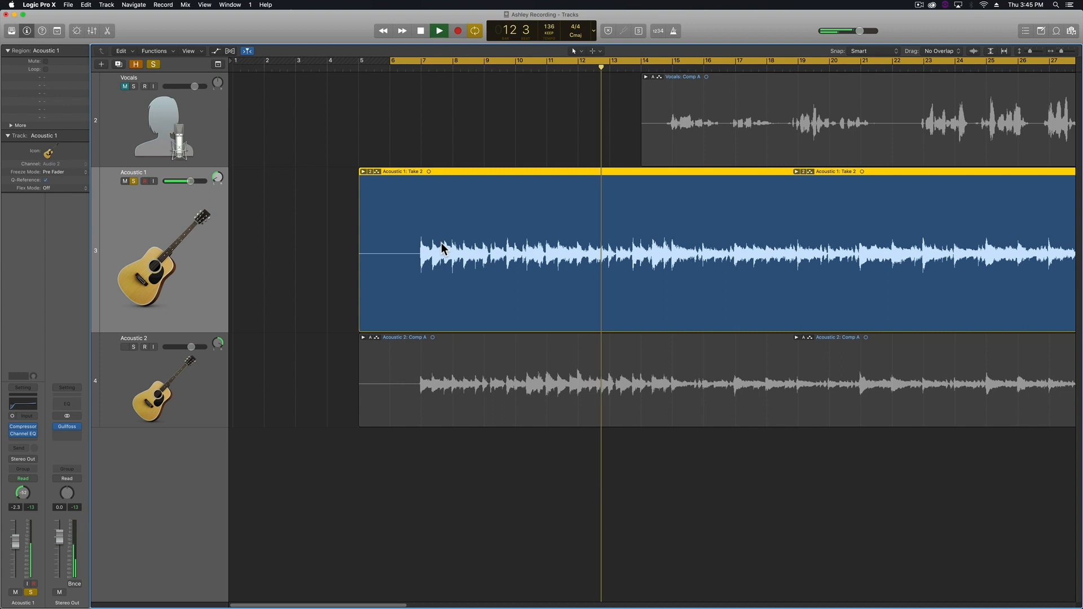
{"action": "key", "text": "space"}
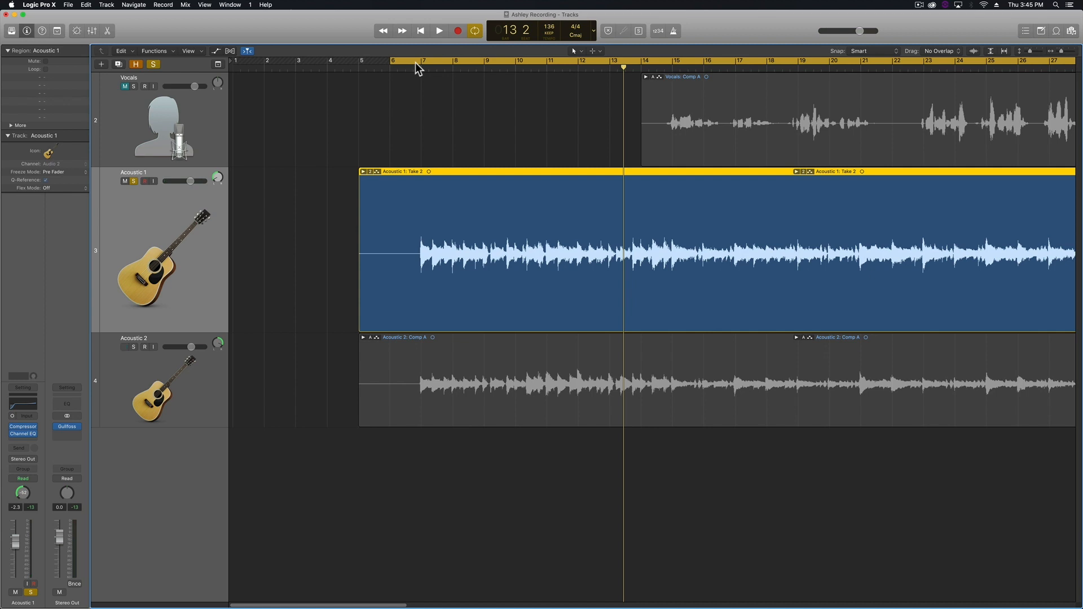
- Set the cycle range to about bars 7 to 15 and audition the soloed Acoustic 1 track in it
{"action": "left_click_drag", "start_coordinate": [328, 58], "coordinate": [598, 67]}
{"action": "key", "text": "space"}
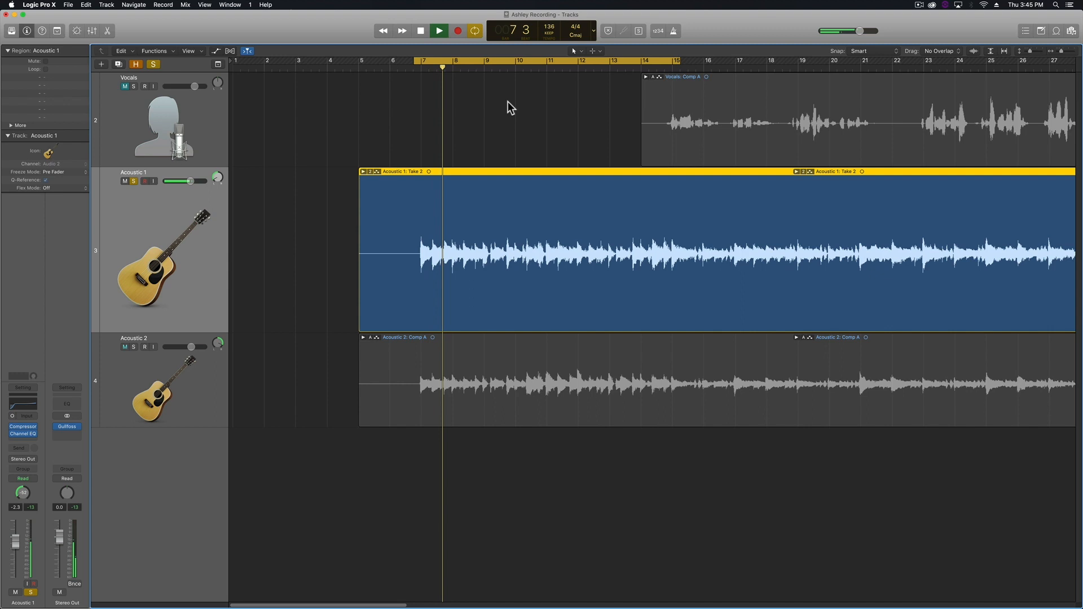
{"action": "key", "text": "space"}
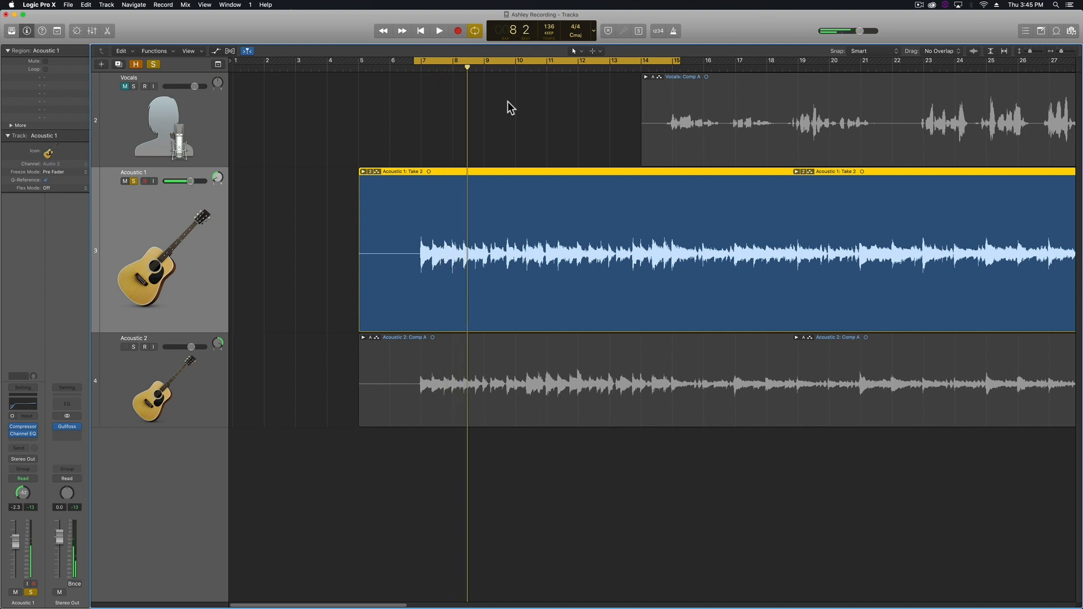
{"action": "key", "text": "space"}
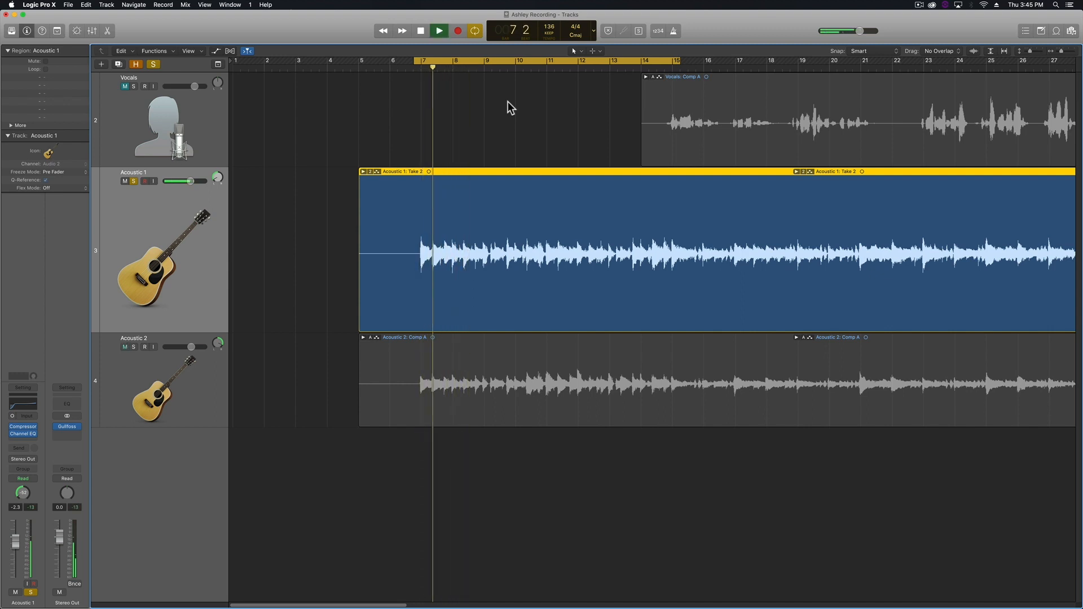
{"action": "key", "text": "space"}
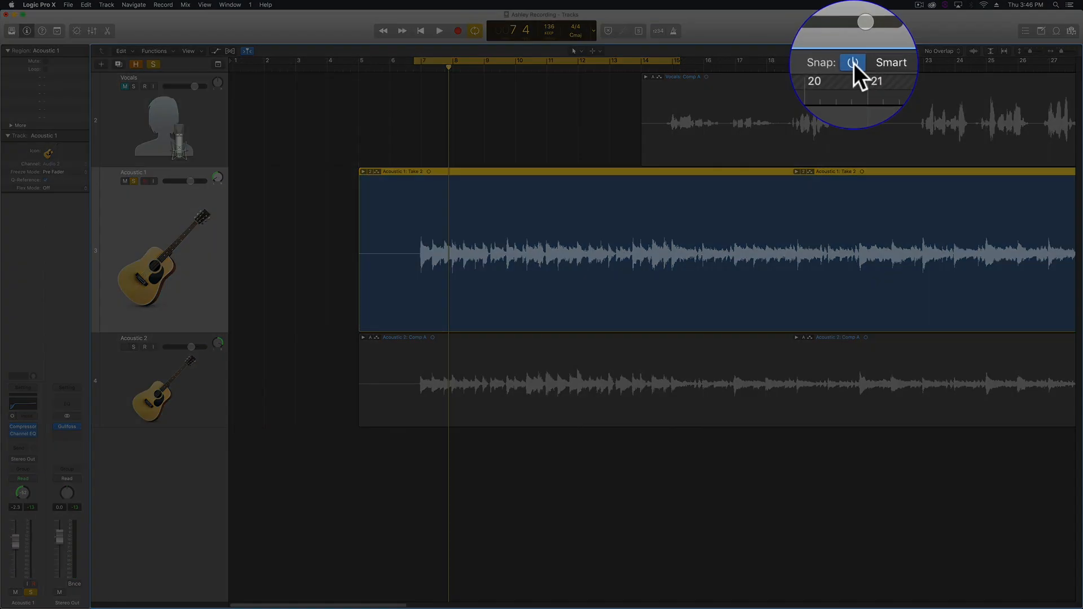
- Set Snap to Off and open the Acoustic 1 take folder to show its takes
{"action": "left_click", "coordinate": [854, 63]}
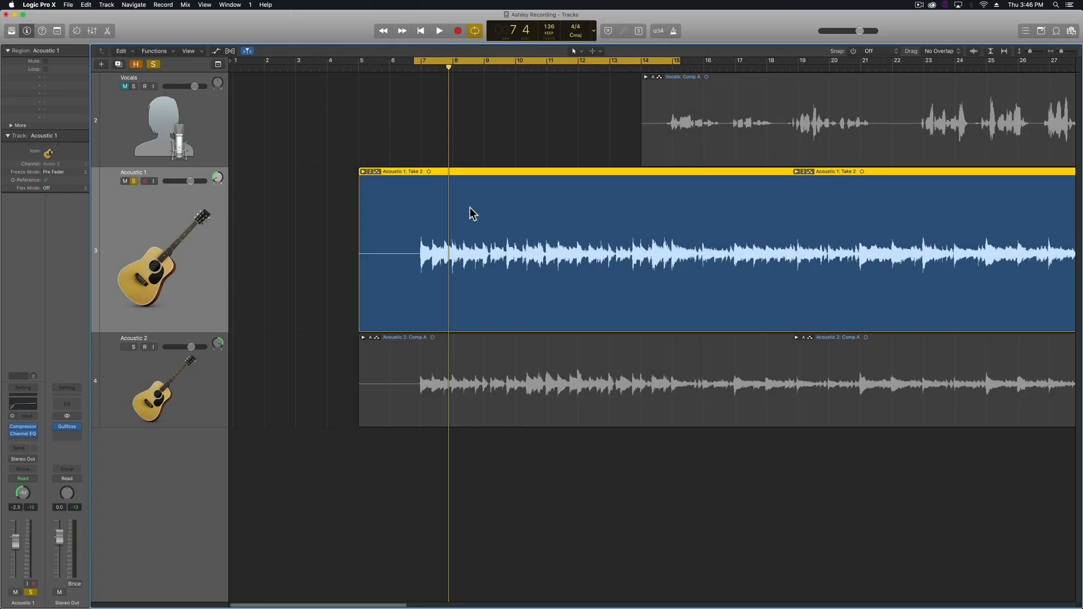
{"action": "double_click", "coordinate": [486, 226]}
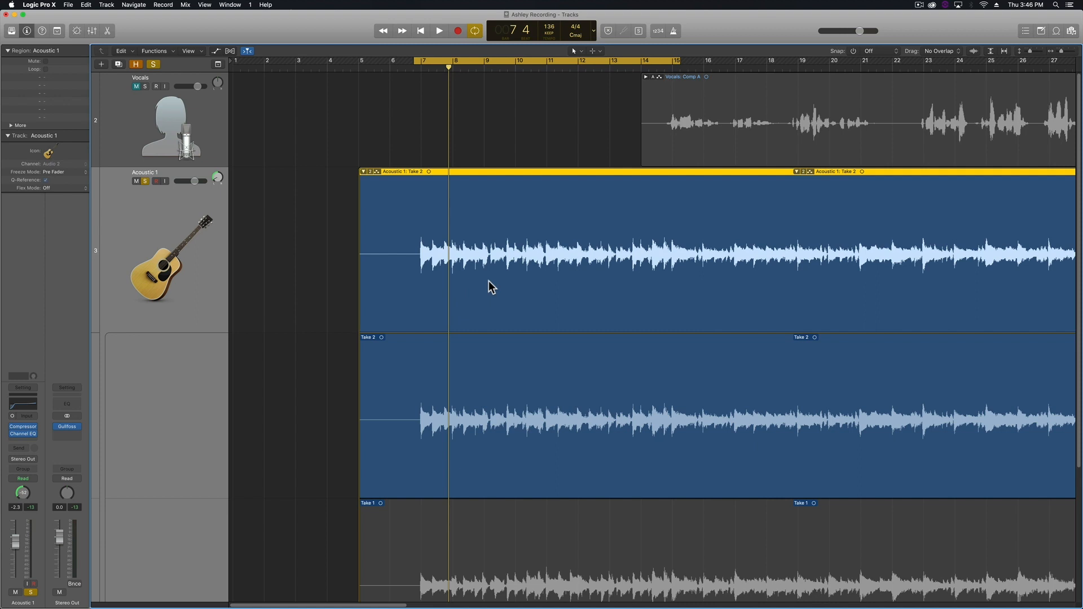
{"action": "scroll", "coordinate": [490, 287], "scroll_direction": "down", "scroll_amount": 5}
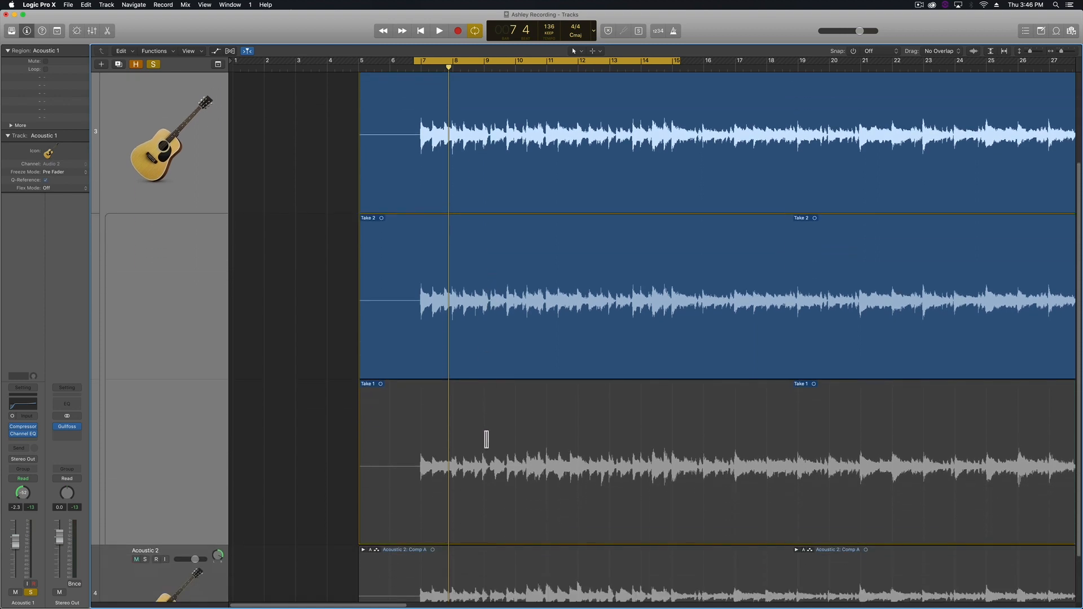
- Switch the Acoustic 1 comp between the full Take 1 and the full Take 2, ending on Take 2
{"action": "left_click", "coordinate": [487, 439]}
{"action": "left_click", "coordinate": [490, 256]}
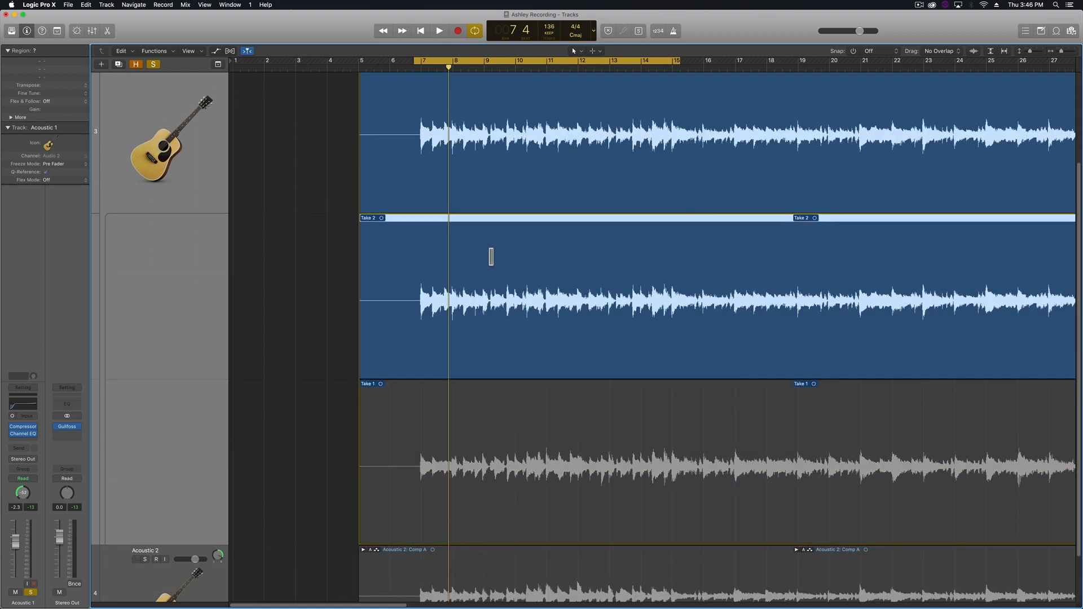
{"action": "left_click", "coordinate": [472, 413]}
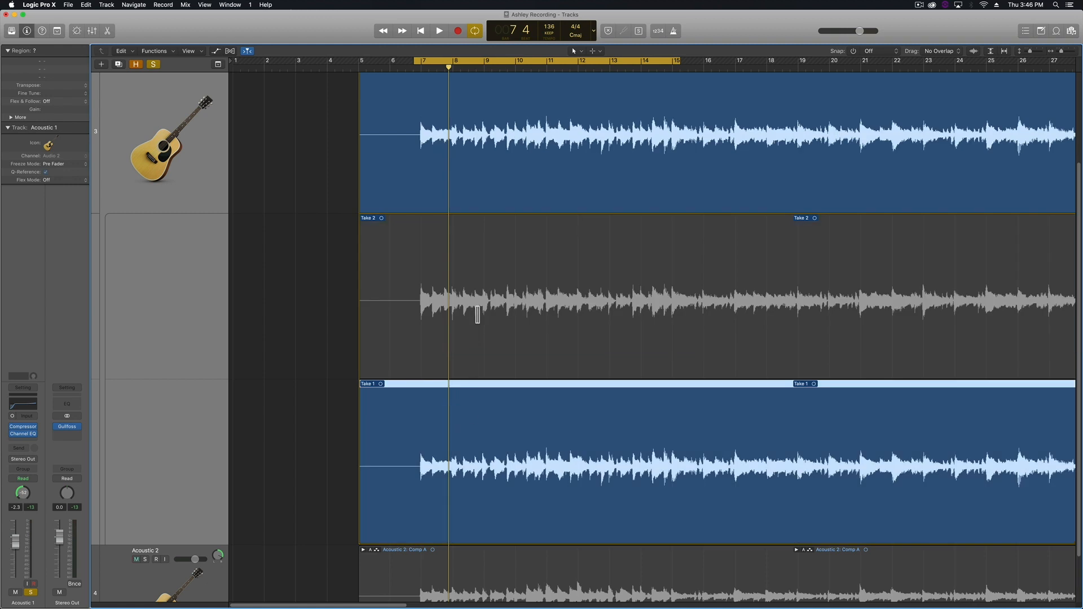
{"action": "left_click", "coordinate": [478, 314]}
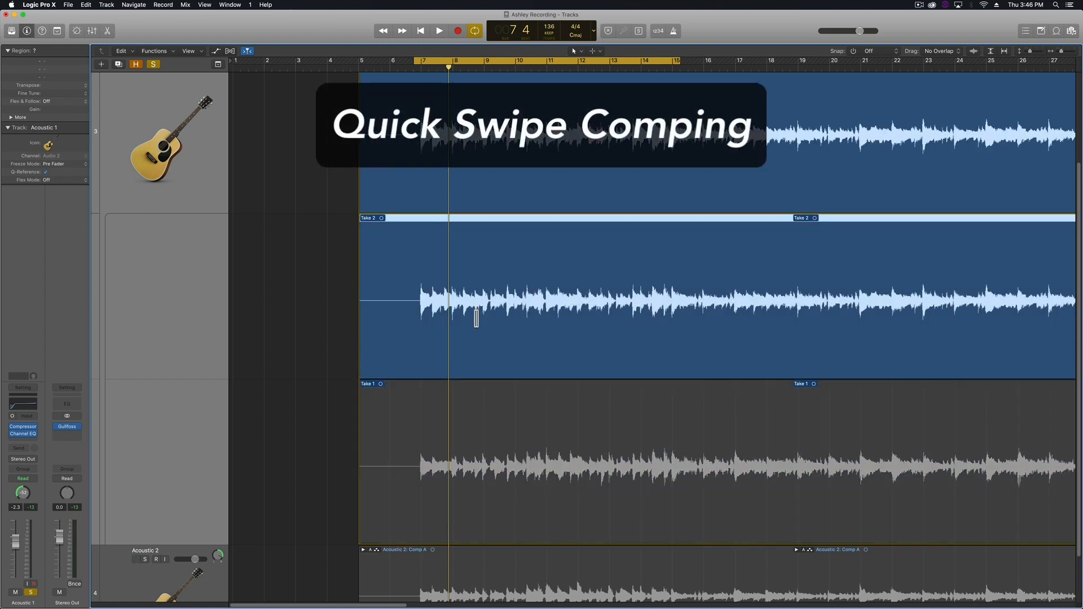
- Swipe the section from about bar 9 to bar 13.7 of Take 1 into the Acoustic 1 comp
{"action": "left_click_drag", "start_coordinate": [482, 420], "coordinate": [631, 423]}
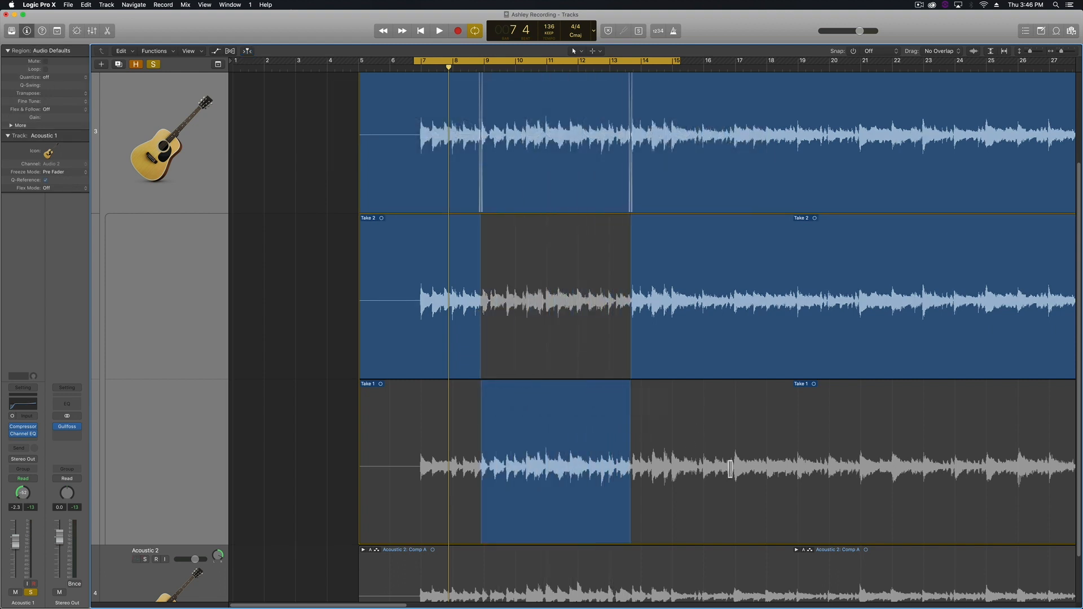
{"action": "scroll", "coordinate": [709, 446], "scroll_direction": "up", "scroll_amount": 2}
{"action": "key", "text": "super+Up"}
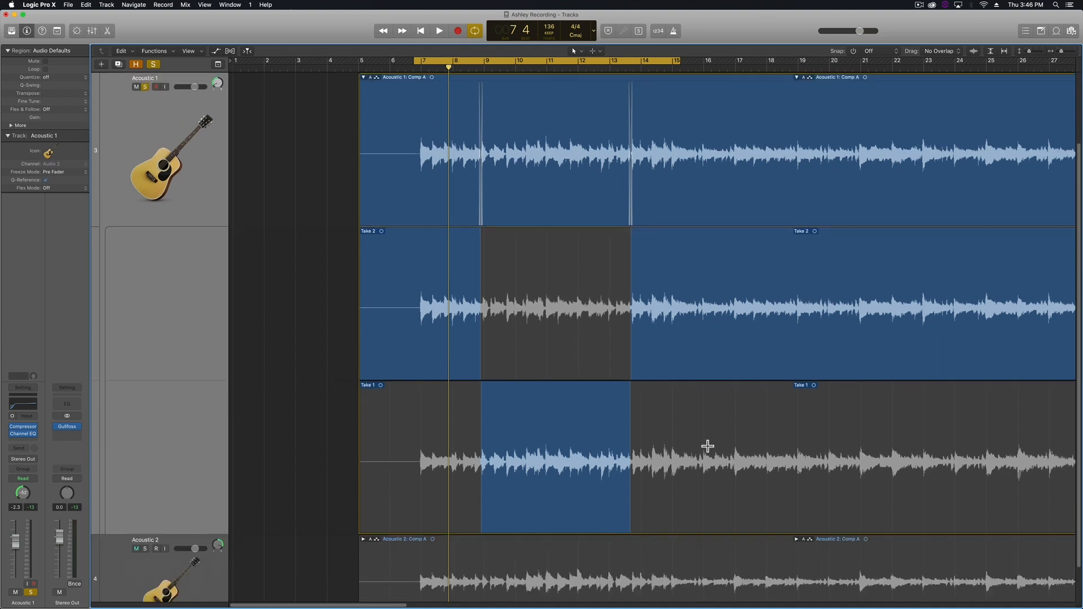
- Extend the Take 1 section back to the start of the region and play back the comp
{"action": "scroll", "coordinate": [506, 418], "scroll_direction": "up", "scroll_amount": 1}
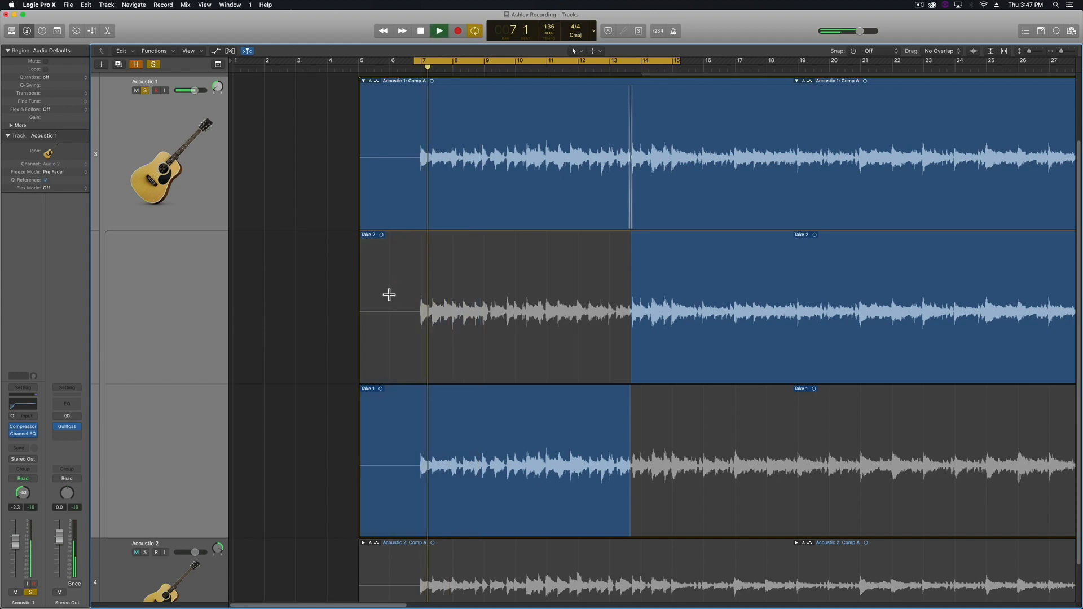
{"action": "key", "text": "super+Right"}
{"action": "key", "text": "super+Right"}
{"action": "key", "text": "super+Right"}
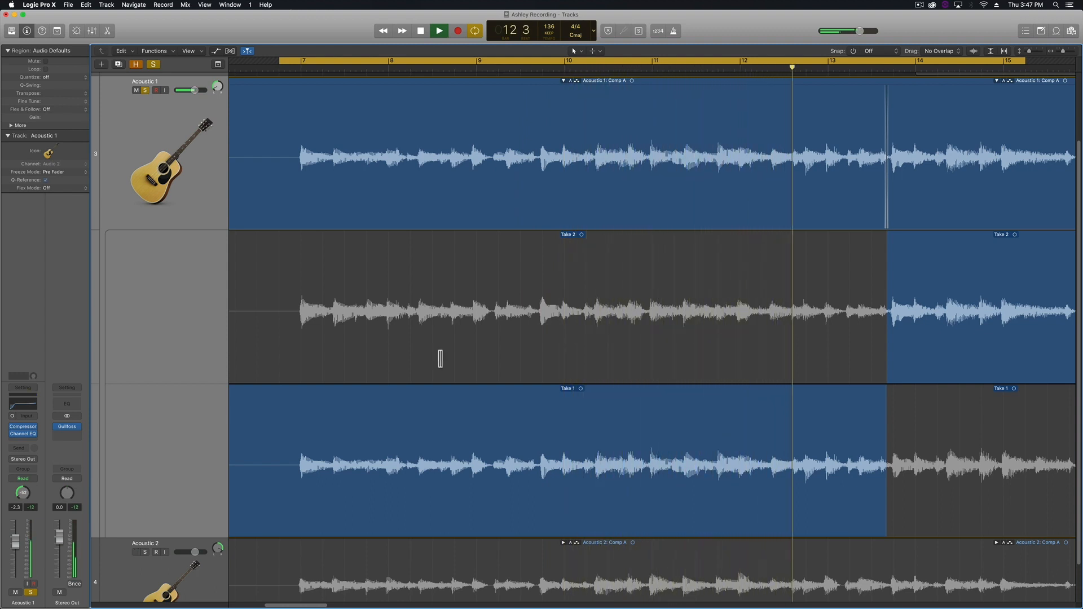
{"action": "key", "text": "space"}
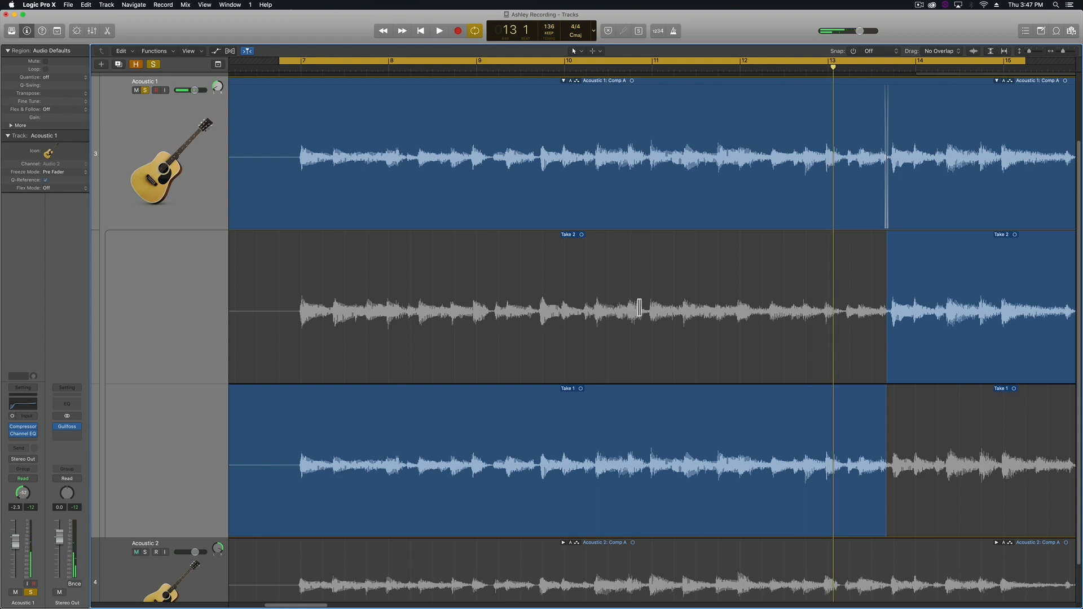
- Swipe Take 2 into the Acoustic 1 comp from about bar 11 back to the region's start
{"action": "left_click_drag", "start_coordinate": [649, 309], "coordinate": [433, 318]}
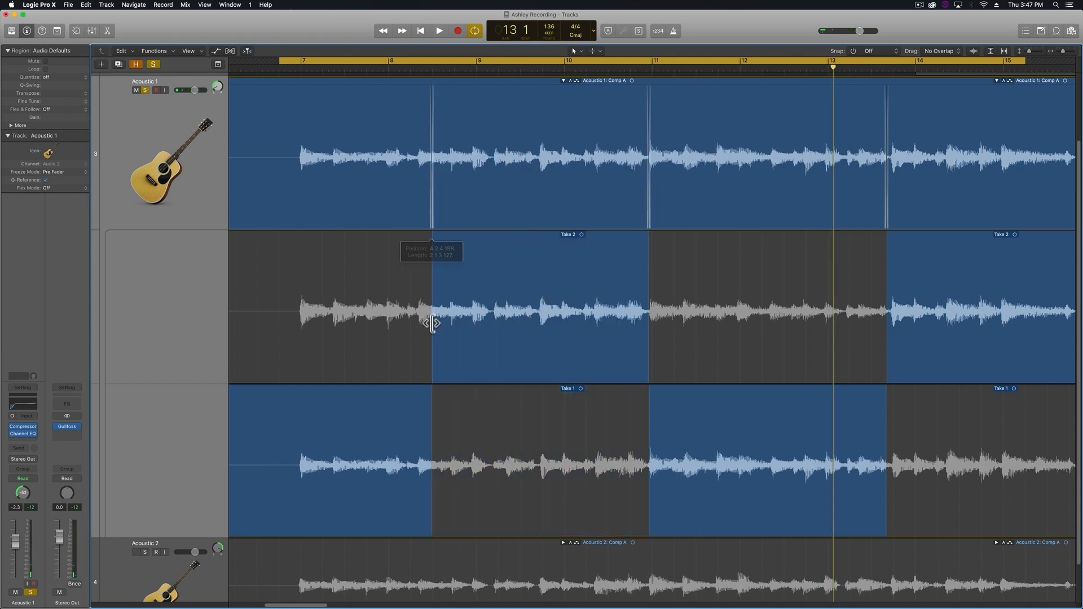
{"action": "scroll", "coordinate": [494, 287], "scroll_direction": "left", "scroll_amount": 2}
{"action": "left_click_drag", "start_coordinate": [497, 273], "coordinate": [166, 290]}
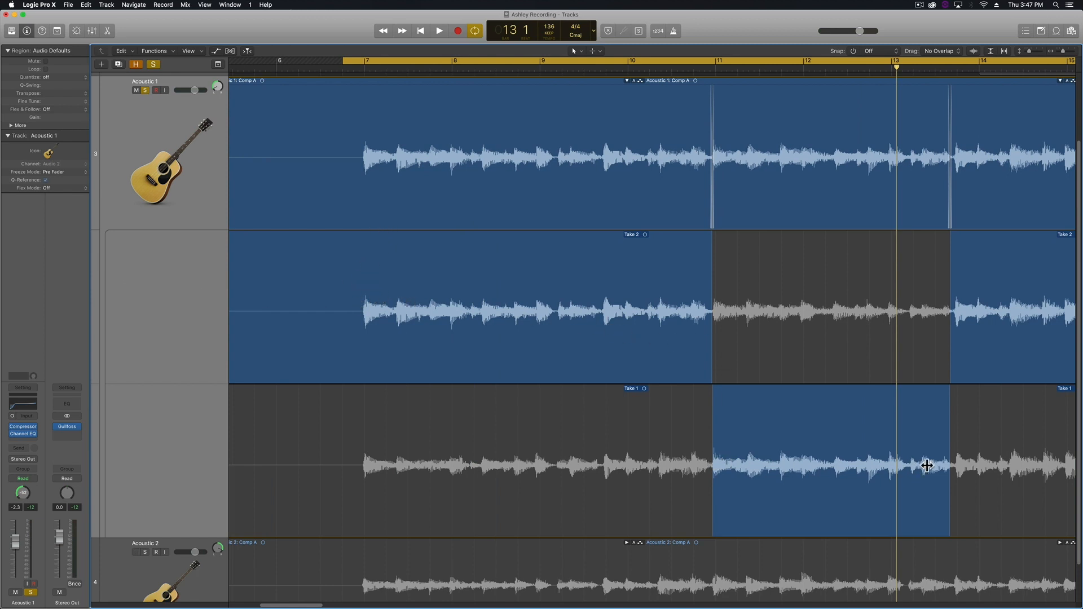
- During playback, adjust the Take 1 section's edges to start just before bar 11 and end at about bar 13.7
{"action": "key", "text": "space"}
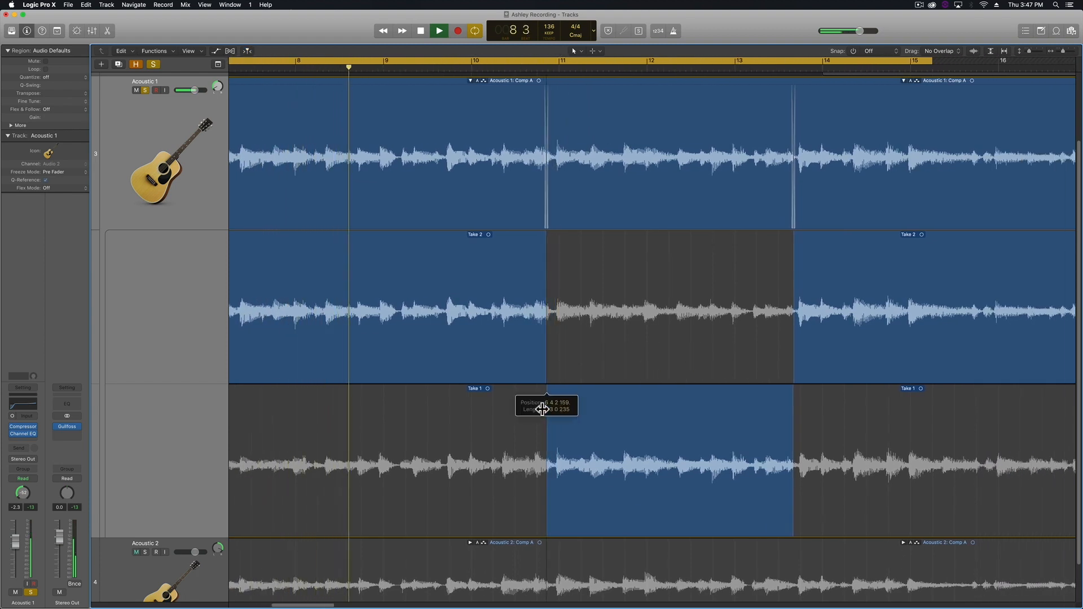
{"action": "left_click_drag", "start_coordinate": [560, 488], "coordinate": [555, 500]}
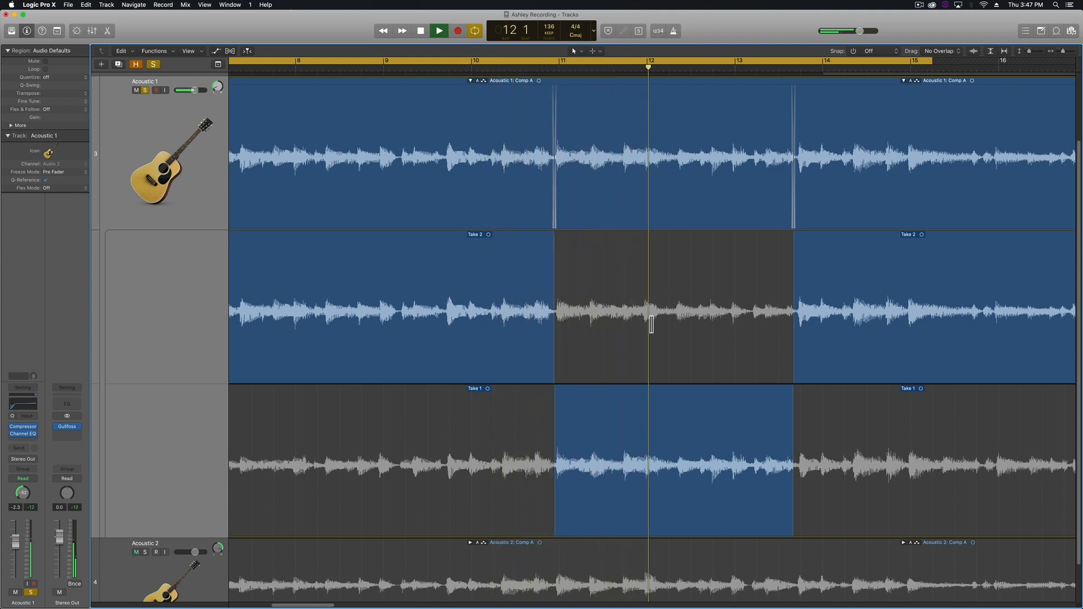
{"action": "left_click_drag", "start_coordinate": [793, 286], "coordinate": [797, 284]}
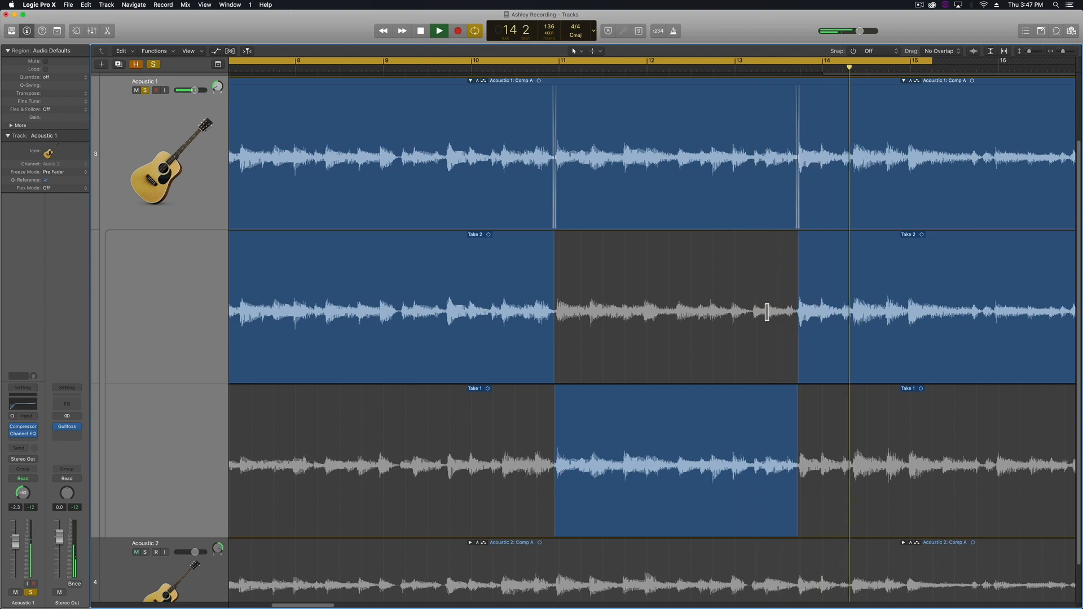
{"action": "key", "text": "space"}
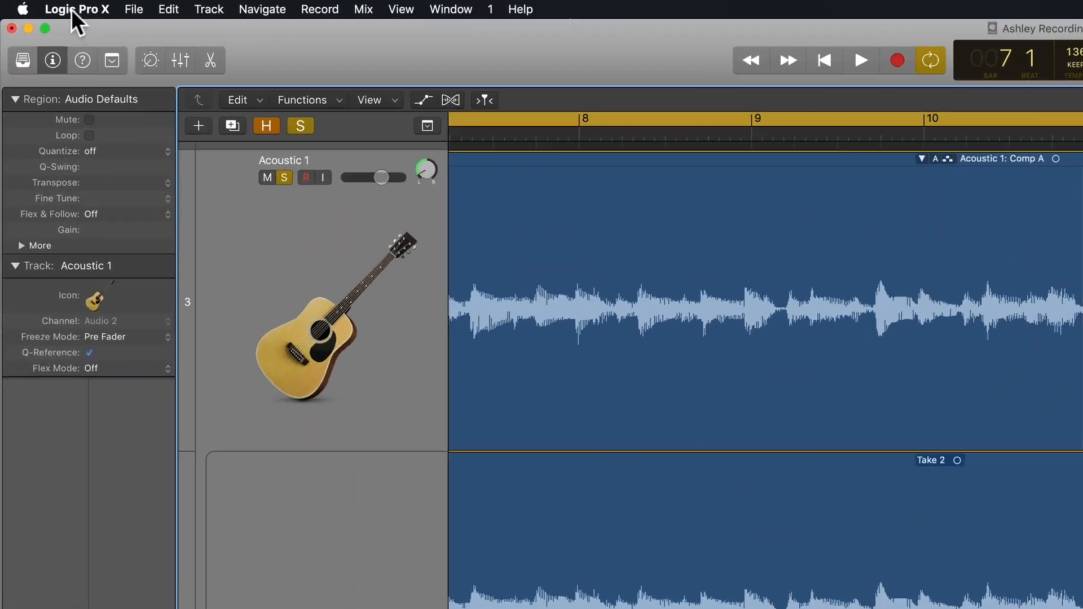
- Open the Audio preferences and show the Editing settings
{"action": "left_click", "coordinate": [39, 4]}
{"action": "mouse_move", "coordinate": [90, 64]}
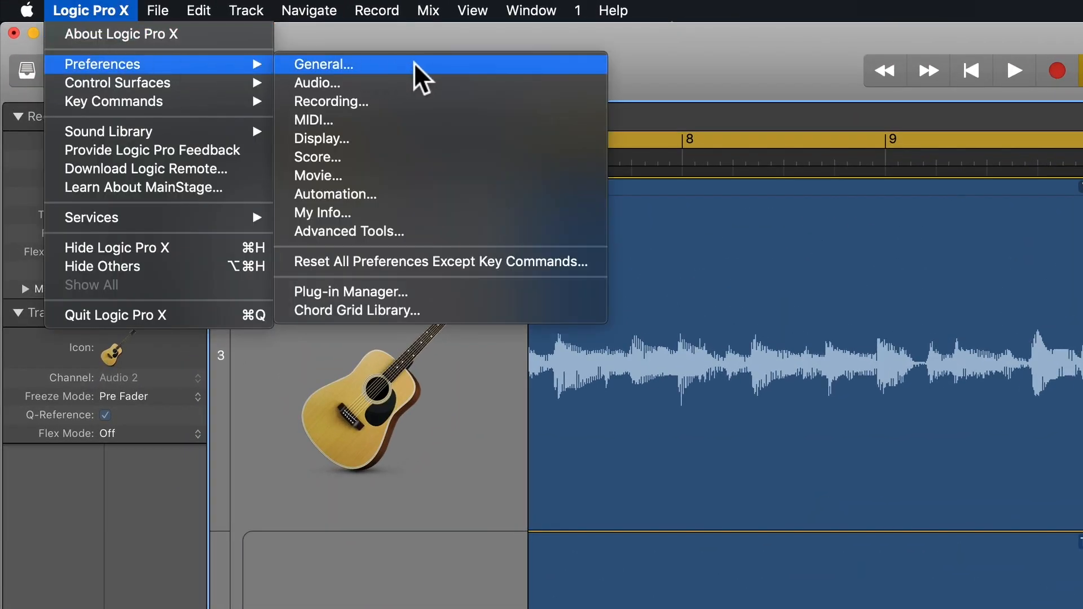
{"action": "left_click", "coordinate": [412, 84]}
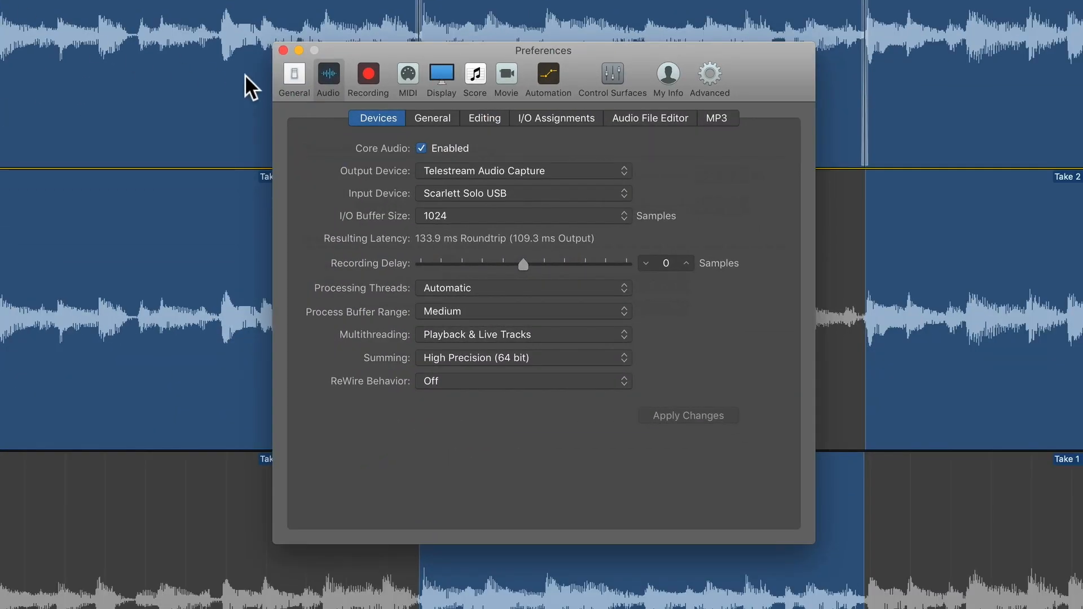
{"action": "left_click", "coordinate": [489, 119]}
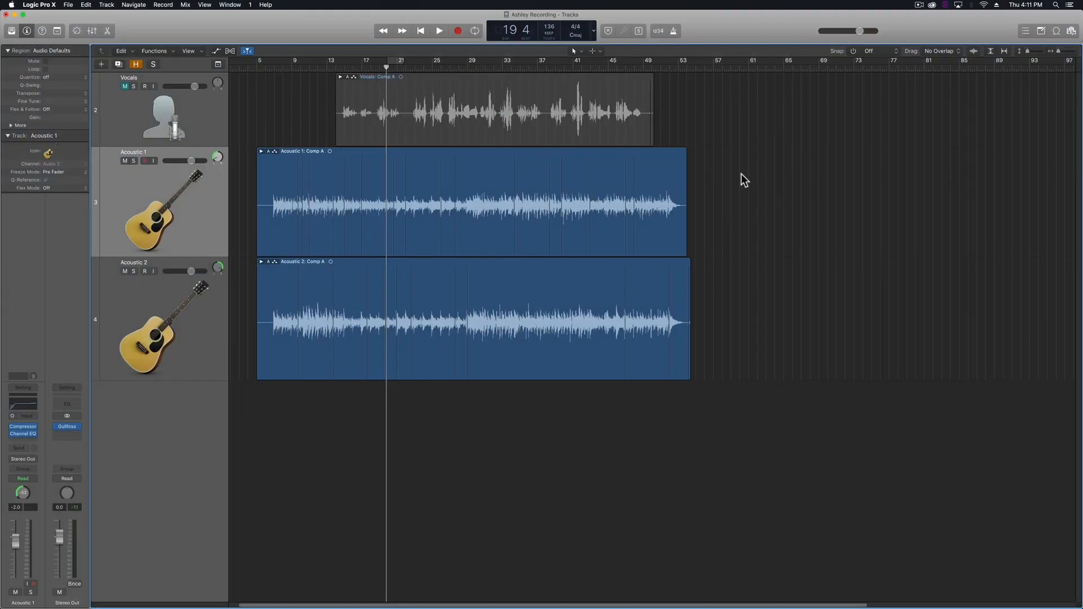
- Review the comp selections in the Acoustic 1 and Acoustic 2 take folders, including the short Take 3 and Take 4 of Acoustic 2
{"action": "double_click", "coordinate": [425, 155]}
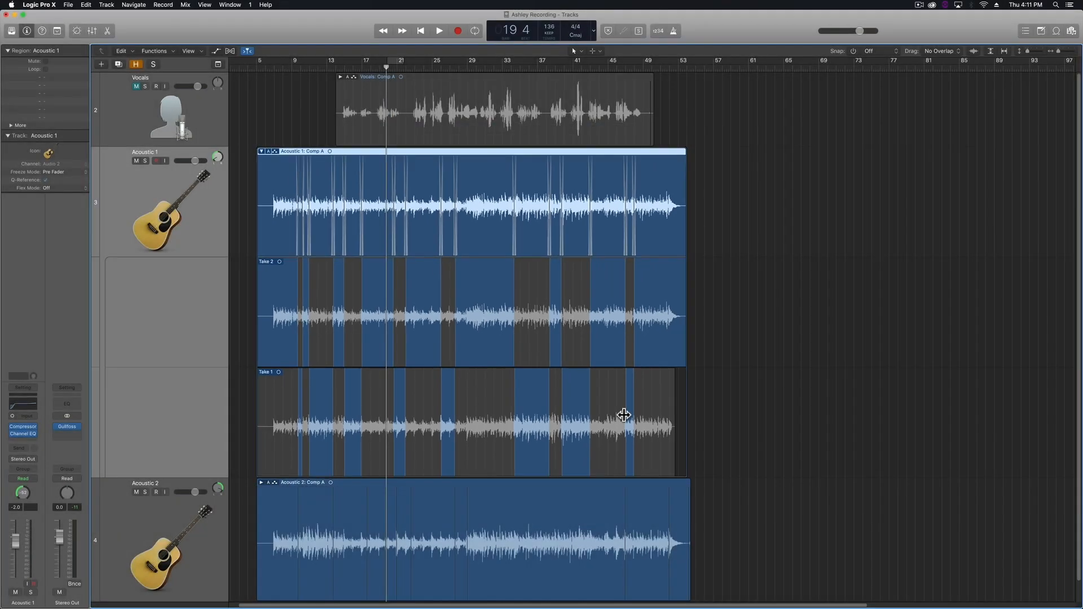
{"action": "double_click", "coordinate": [425, 153]}
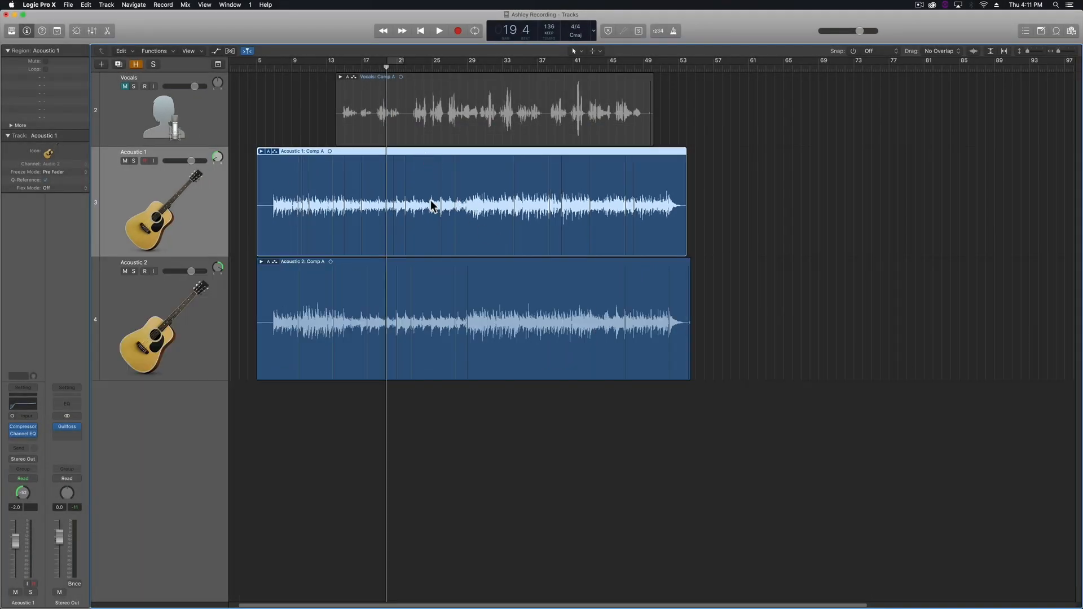
{"action": "left_click", "coordinate": [431, 263]}
{"action": "double_click", "coordinate": [431, 263]}
{"action": "scroll", "coordinate": [461, 302], "scroll_direction": "down", "scroll_amount": 7}
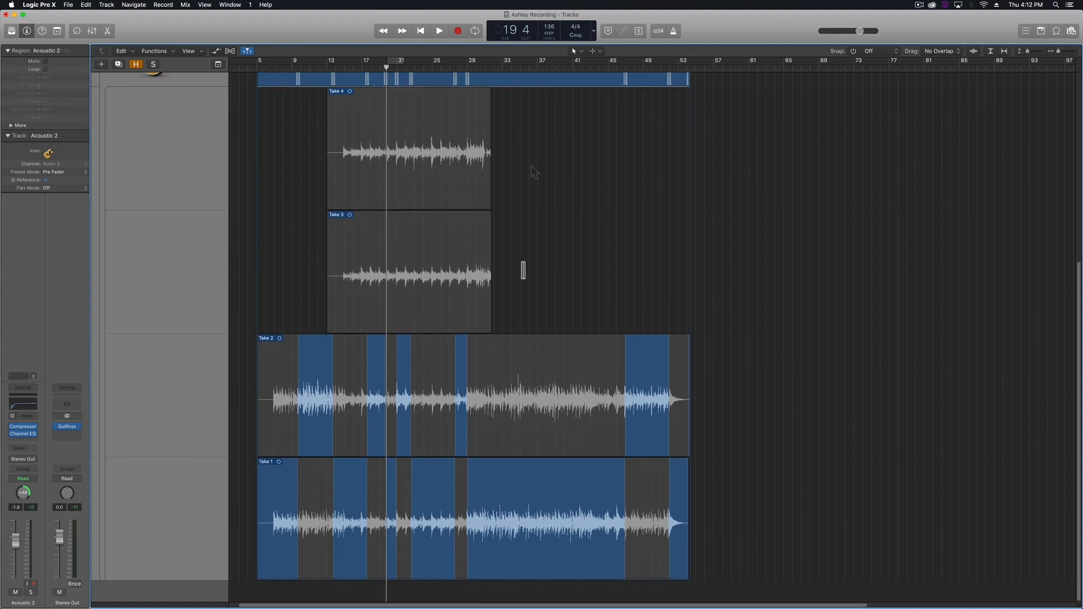
{"action": "left_click_drag", "start_coordinate": [537, 169], "coordinate": [442, 243]}
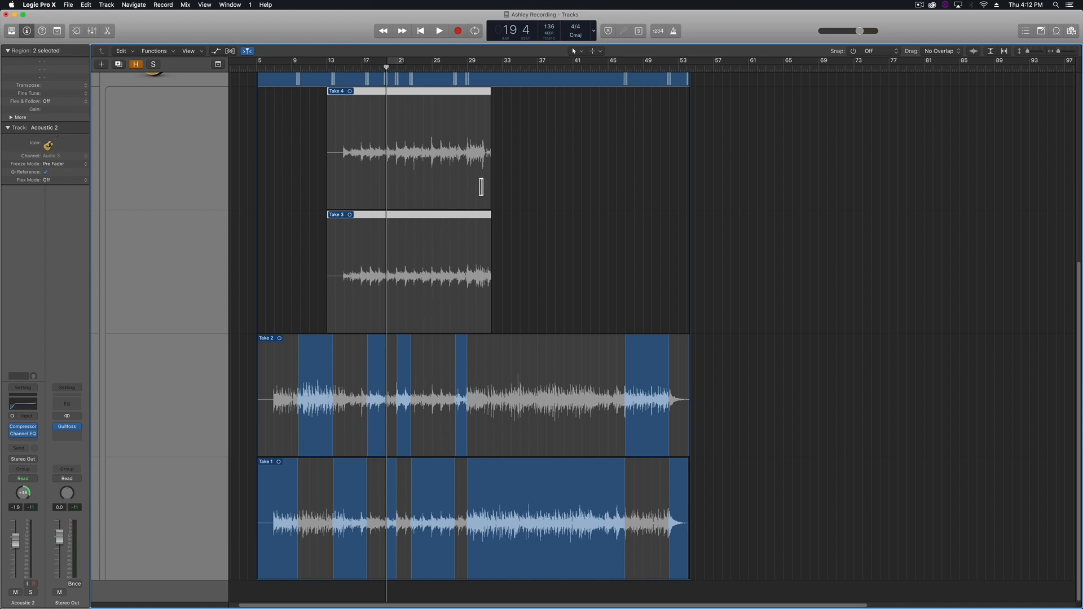
{"action": "scroll", "coordinate": [503, 180], "scroll_direction": "up", "scroll_amount": 4}
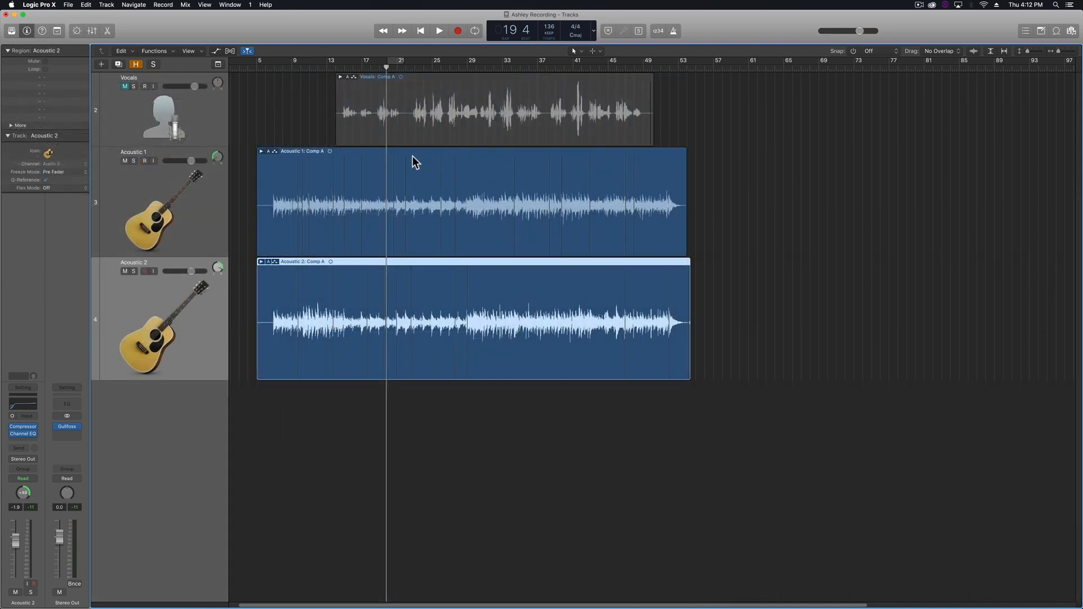
- Solo the Acoustic 1 track with cycle mode on and open its take folder around bar 20
{"action": "key", "text": "super+Right"}
{"action": "key", "text": "super+Right"}
{"action": "key", "text": "super+Right"}
{"action": "key", "text": "super+Right"}
{"action": "key", "text": "super+Right"}
{"action": "key", "text": "super+Right"}
{"action": "key", "text": "super+Right"}
{"action": "key", "text": "super+Right"}
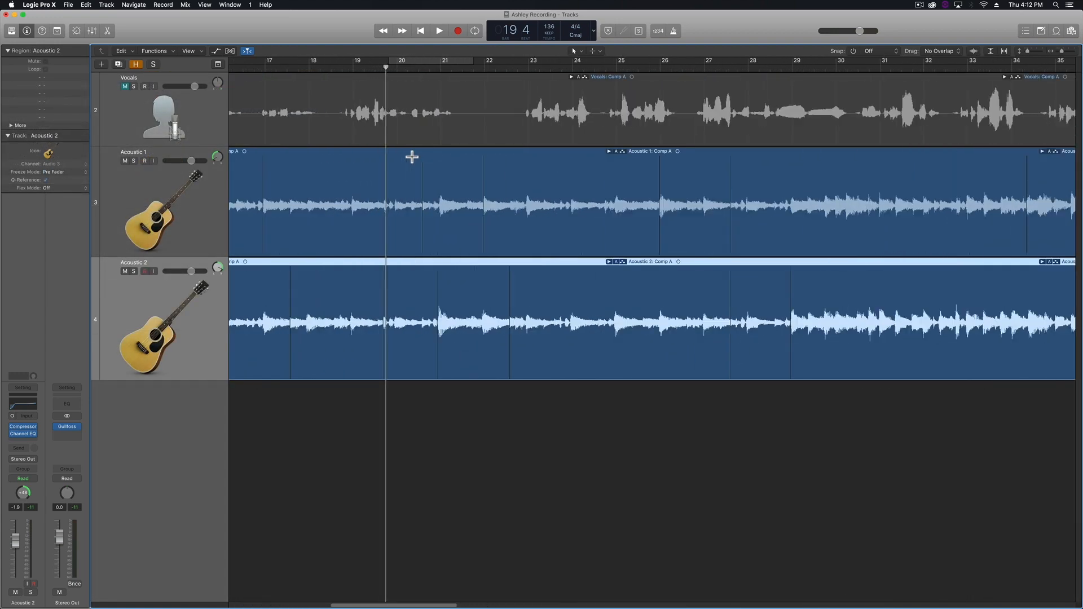
{"action": "key", "text": "c"}
{"action": "left_click", "coordinate": [133, 161]}
{"action": "double_click", "coordinate": [471, 162]}
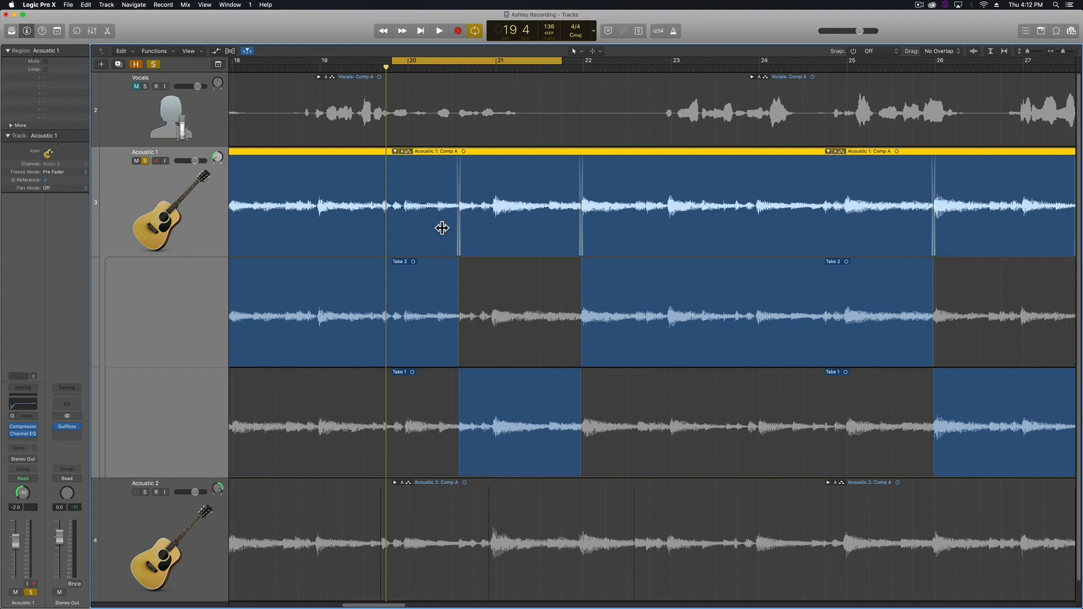
- Extend the cycle range to about bars 19 to 23 and audition the Acoustic 1 comp in it
{"action": "left_click_drag", "start_coordinate": [393, 61], "coordinate": [317, 63]}
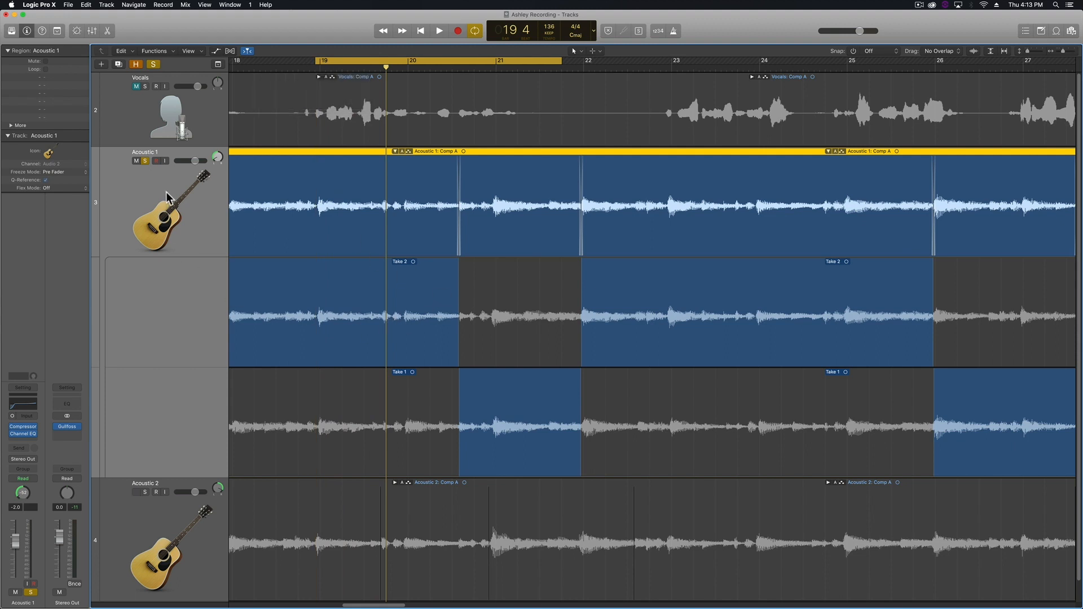
{"action": "key", "text": "space"}
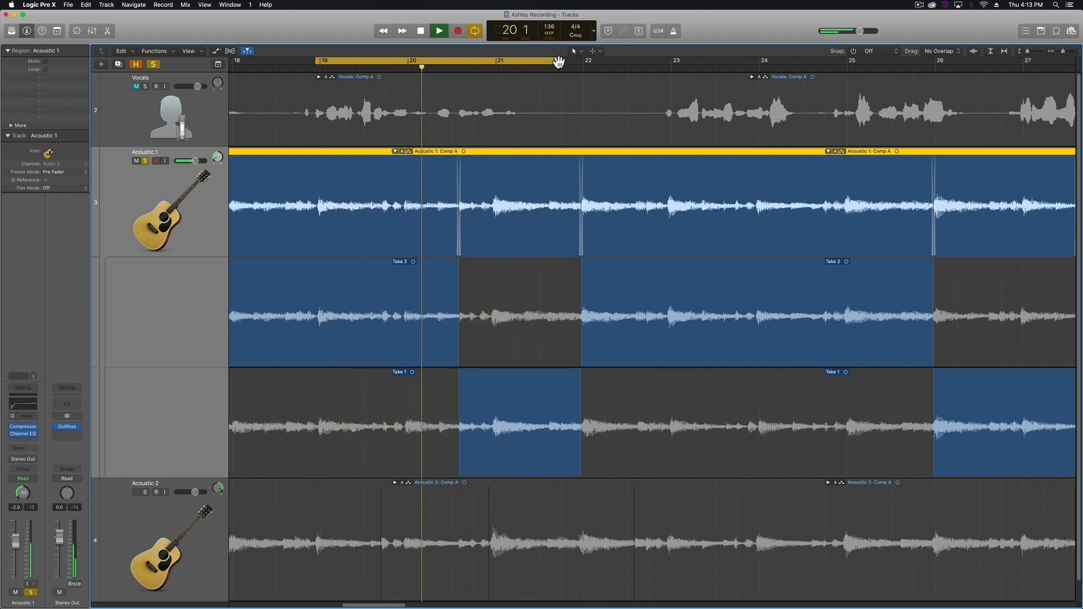
{"action": "left_click_drag", "start_coordinate": [559, 60], "coordinate": [667, 61]}
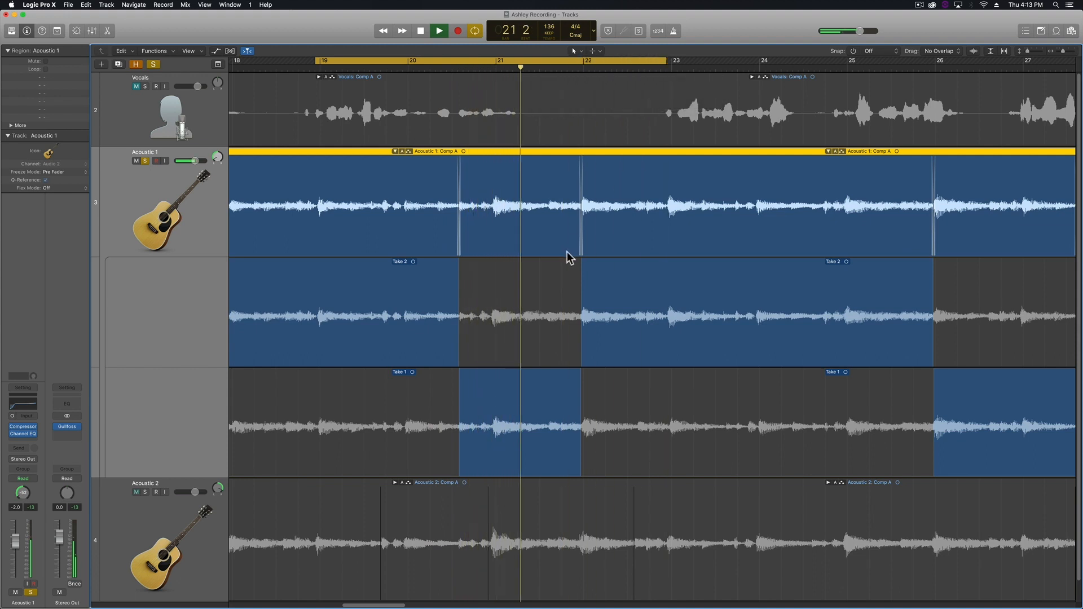
{"action": "key", "text": "space"}
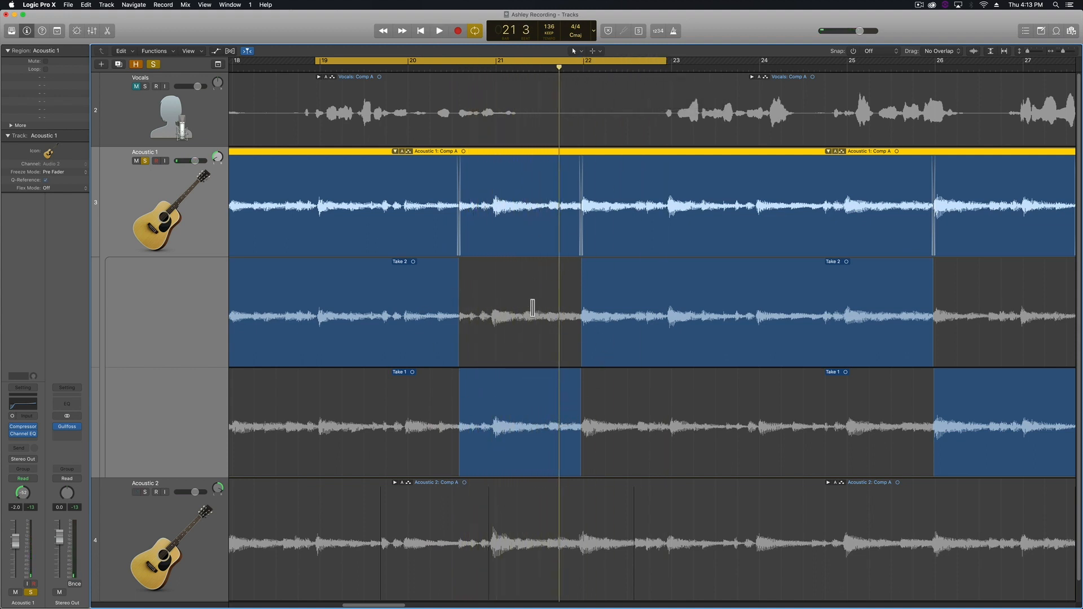
- Audition Take 2 in the section between about bars 20.5 and 22, and switch that section back to Take 1
{"action": "left_click", "coordinate": [533, 309]}
{"action": "key", "text": "space"}
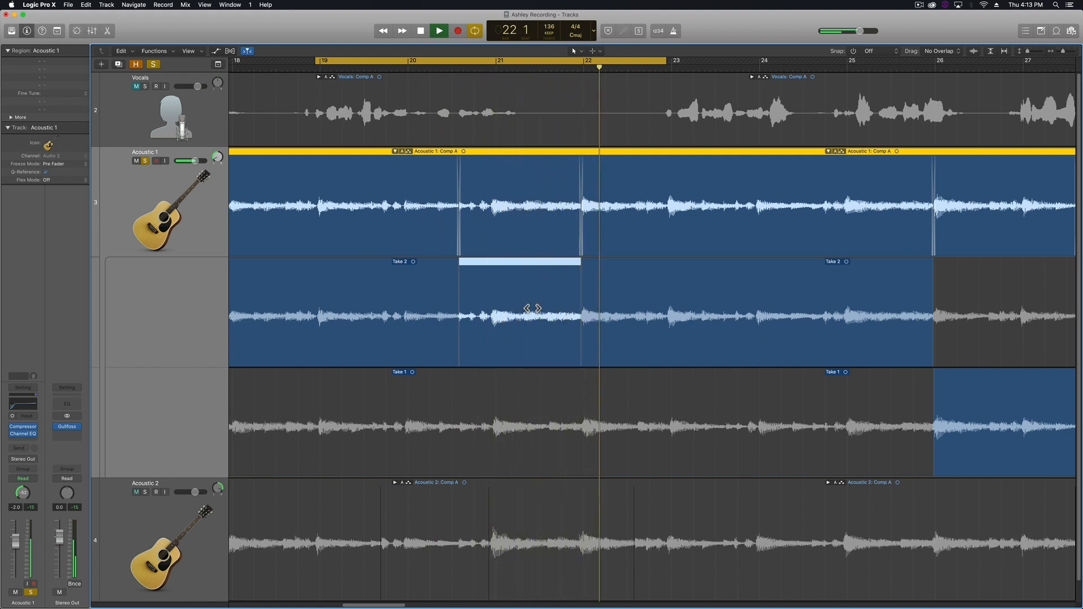
{"action": "key", "text": "space"}
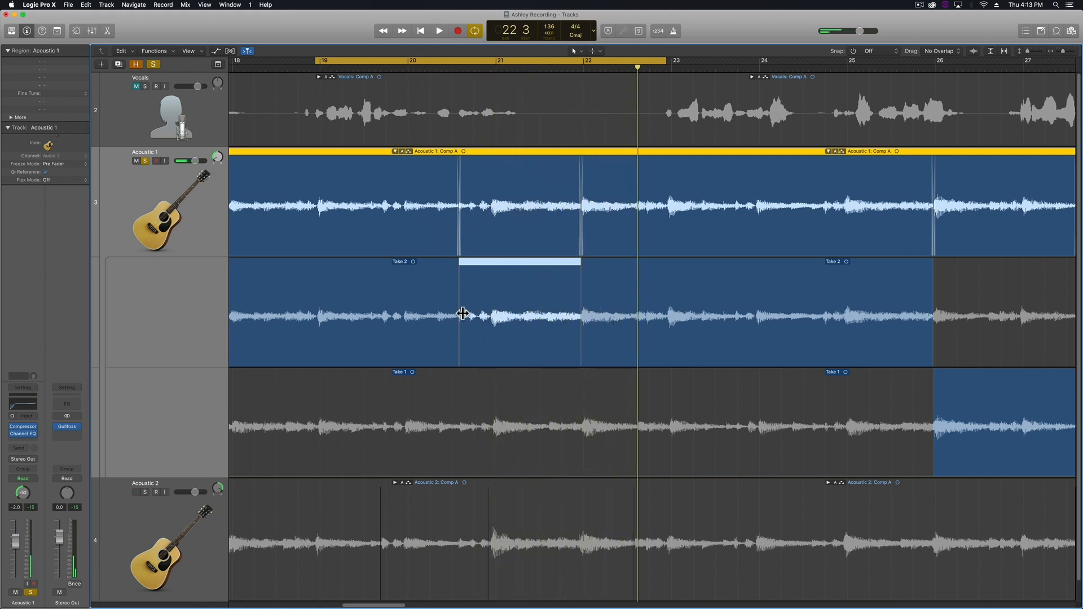
{"action": "left_click", "coordinate": [467, 399]}
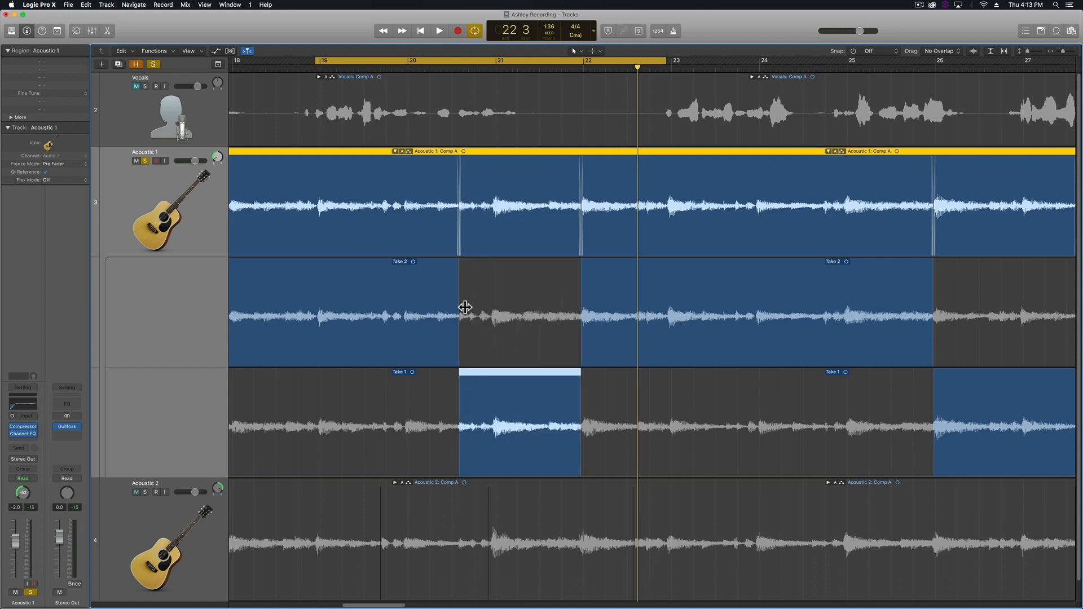
- Turn off cycle mode and fine-tune the boundary between Take 2 and Take 1 just after position 20 3 2
{"action": "key", "text": "c"}
{"action": "left_click", "coordinate": [455, 68]}
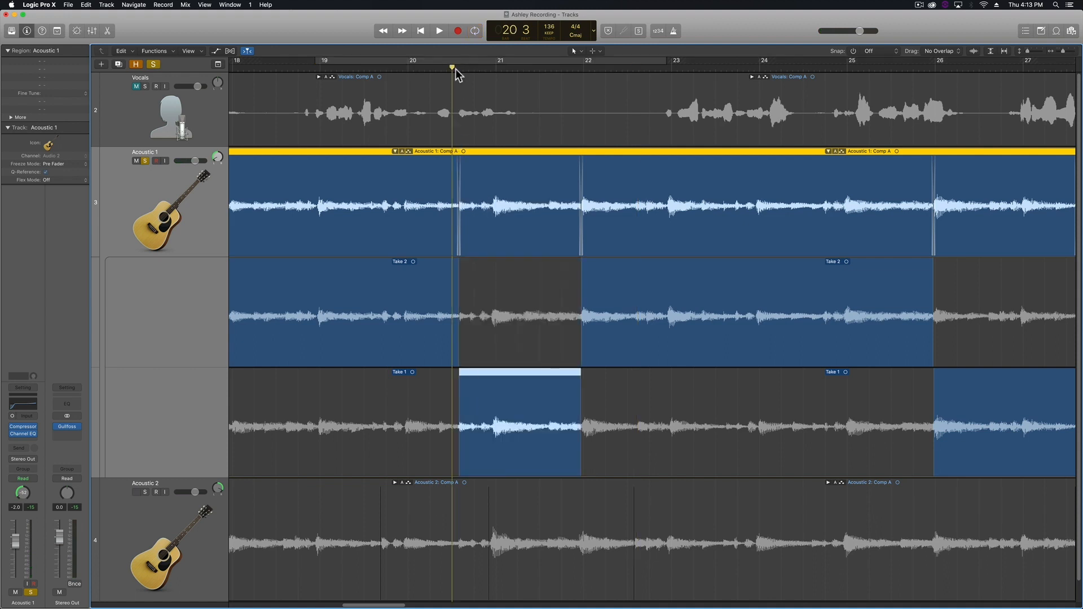
{"action": "key", "text": "super+Right"}
{"action": "key", "text": "super+Right"}
{"action": "key", "text": "super+Right"}
{"action": "key", "text": "super+Right"}
{"action": "key", "text": "super+Right"}
{"action": "key", "text": "super+Right"}
{"action": "key", "text": "super+Right"}
{"action": "left_click_drag", "start_coordinate": [549, 376], "coordinate": [556, 376]}
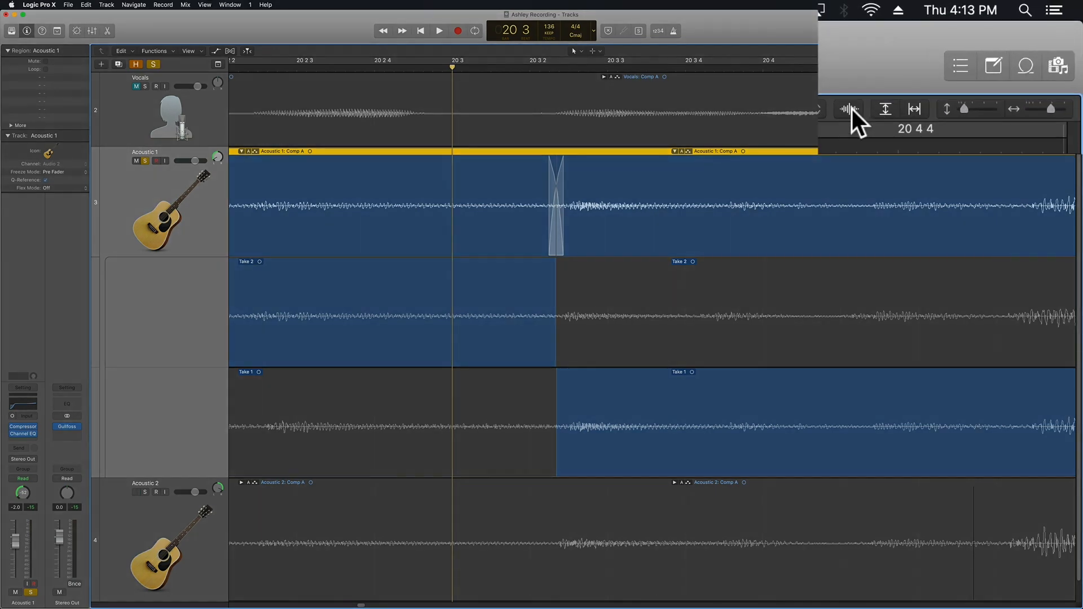
- Enlarge the waveform display vertically and check the placement of the Take 2 to Take 1 boundary against the note attack
{"action": "mouse_move", "coordinate": [852, 109]}
{"action": "left_mouse_down"}
{"action": "mouse_move", "coordinate": [861, 15]}
{"action": "mouse_move", "coordinate": [861, 49]}
{"action": "left_mouse_up"}
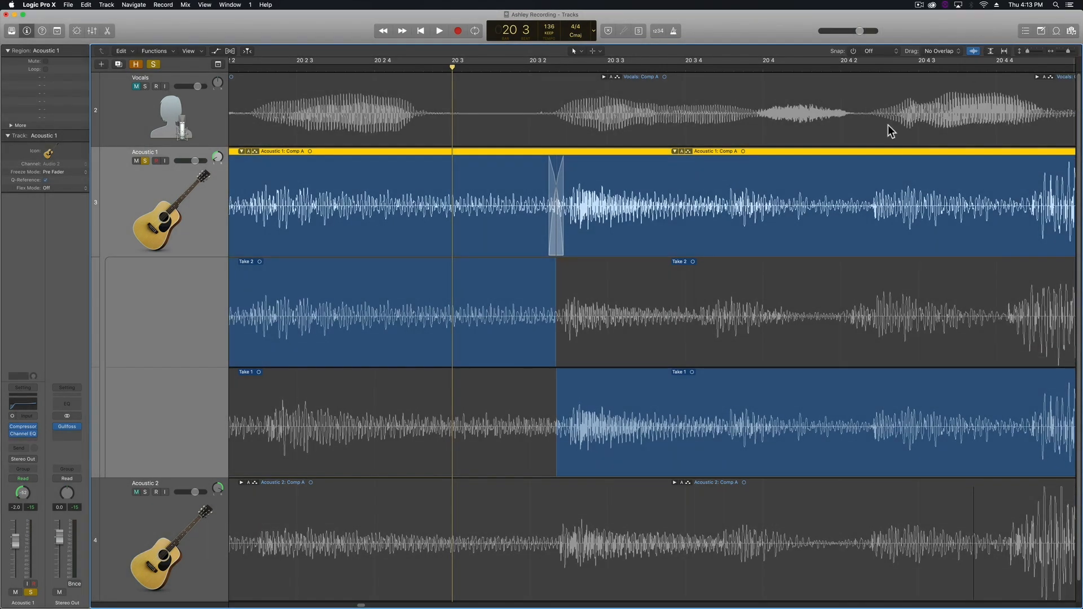
{"action": "mouse_move", "coordinate": [557, 377]}
{"action": "left_mouse_down"}
{"action": "mouse_move", "coordinate": [592, 379]}
{"action": "mouse_move", "coordinate": [556, 390]}
{"action": "left_mouse_up"}
{"action": "key", "text": "super+Left"}
{"action": "key", "text": "super+Left"}
{"action": "key", "text": "super+Left"}
{"action": "key", "text": "super+Left"}
{"action": "key", "text": "super+Left"}
{"action": "key", "text": "super+Left"}
{"action": "key", "text": "super+Left"}
{"action": "key", "text": "super+Left"}
{"action": "key", "text": "super+Left"}
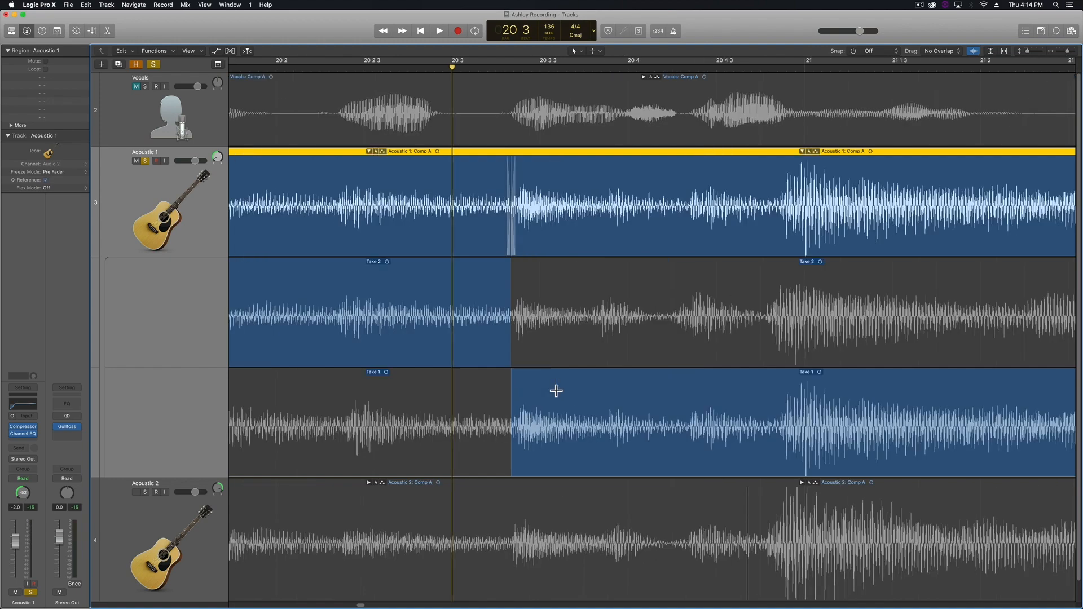
- Turn off the enlarged waveform display and play both comped acoustic guitar tracks together from just before bar 7
{"action": "key", "text": "super+Left"}
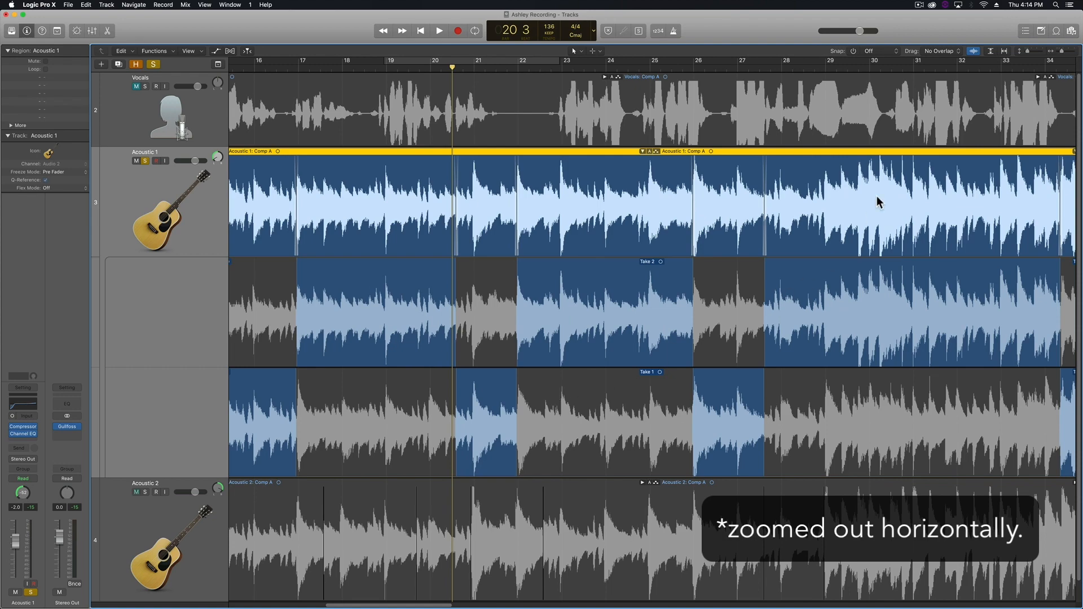
{"action": "left_click", "coordinate": [974, 51]}
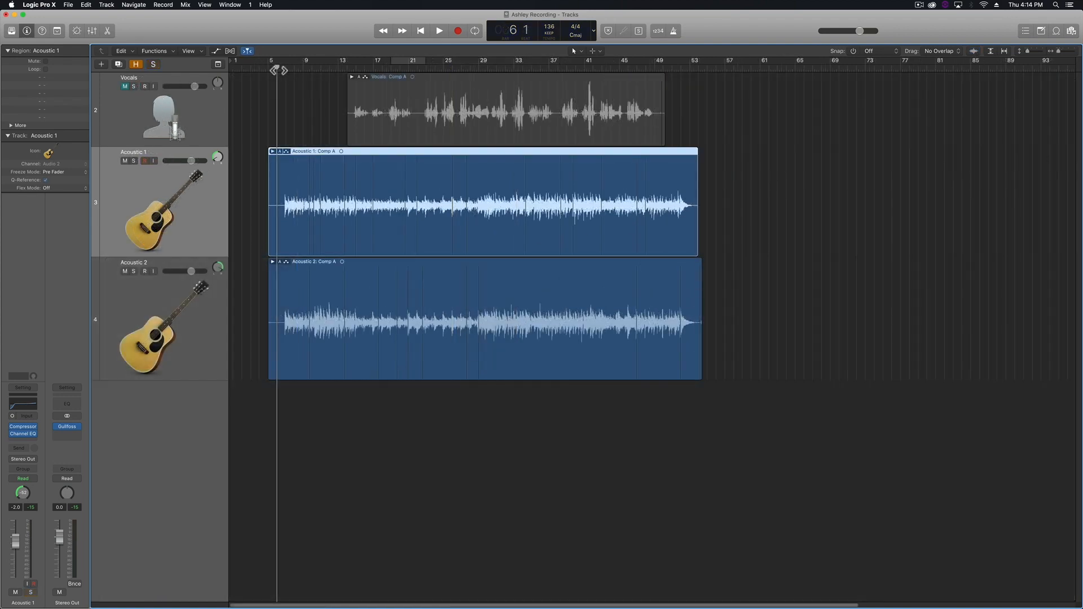
{"action": "key", "text": "super+Right"}
{"action": "key", "text": "super+Right"}
{"action": "key", "text": "super+Right"}
{"action": "key", "text": "super+Right"}
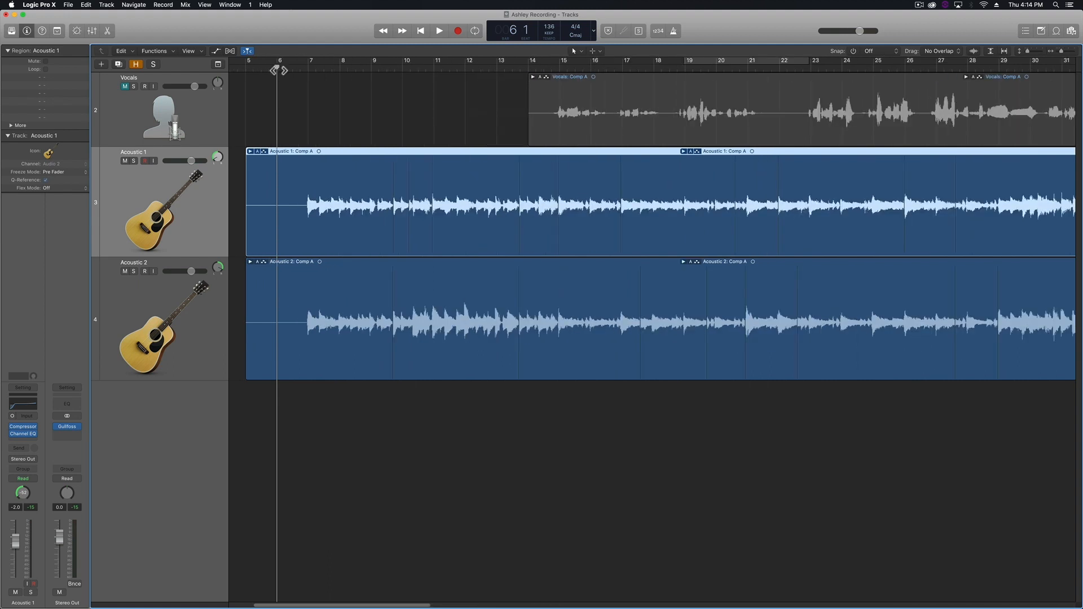
{"action": "left_click", "coordinate": [300, 69]}
{"action": "key", "text": "space"}
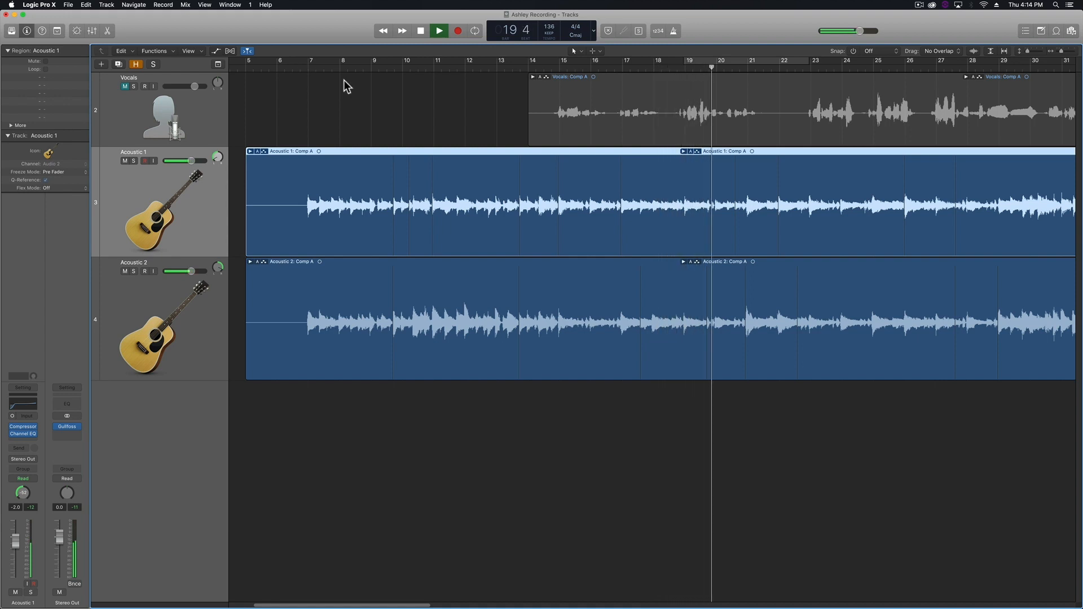
{"action": "key", "text": "space"}
- Open the Acoustic 2 take folder and comp in Take 4 from just before bar 18 to just before bar 19
{"action": "left_click", "coordinate": [684, 69]}
{"action": "scroll", "coordinate": [684, 69], "scroll_direction": "up", "scroll_amount": 10}
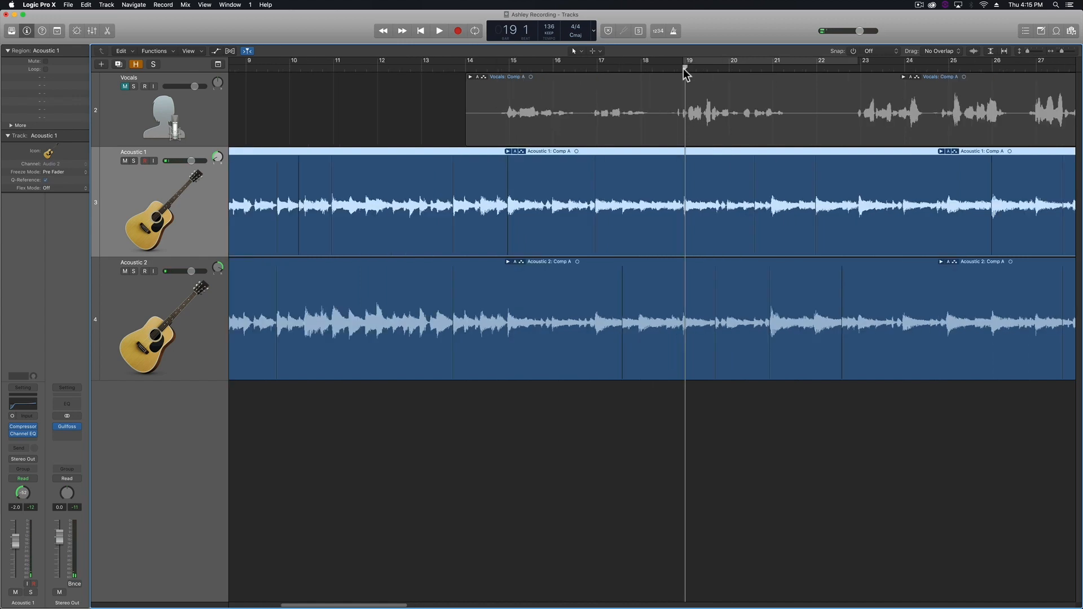
{"action": "left_click_drag", "start_coordinate": [681, 69], "coordinate": [679, 67]}
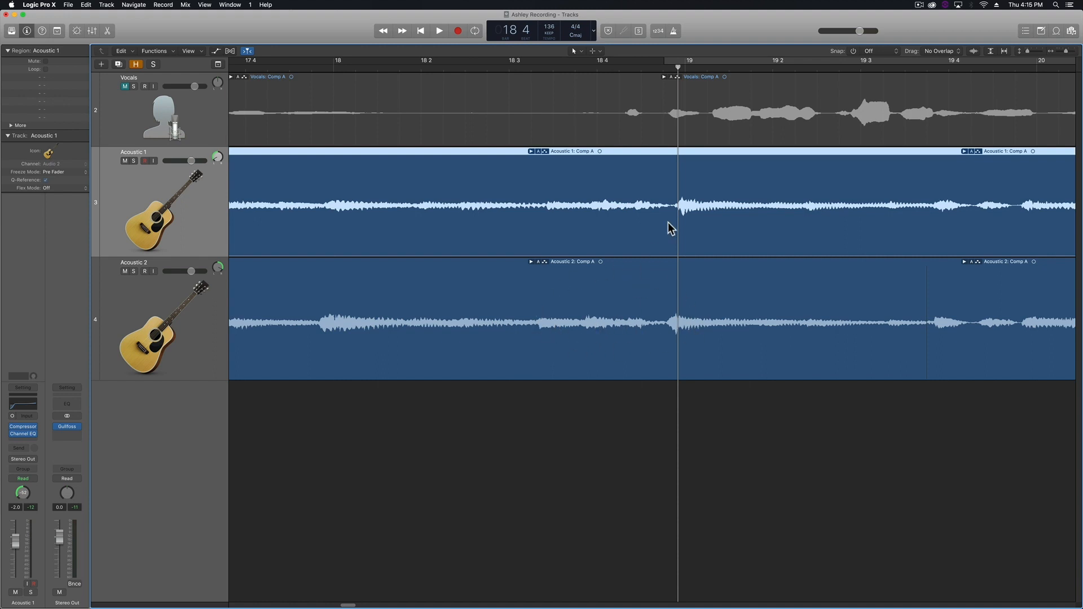
{"action": "double_click", "coordinate": [637, 310]}
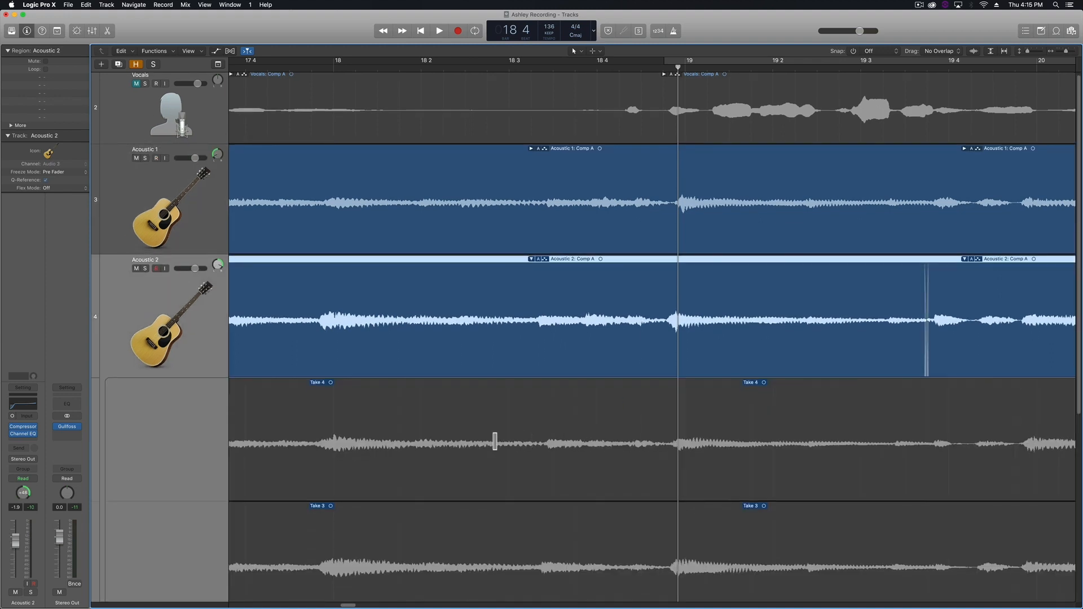
{"action": "left_click_drag", "start_coordinate": [308, 438], "coordinate": [670, 478]}
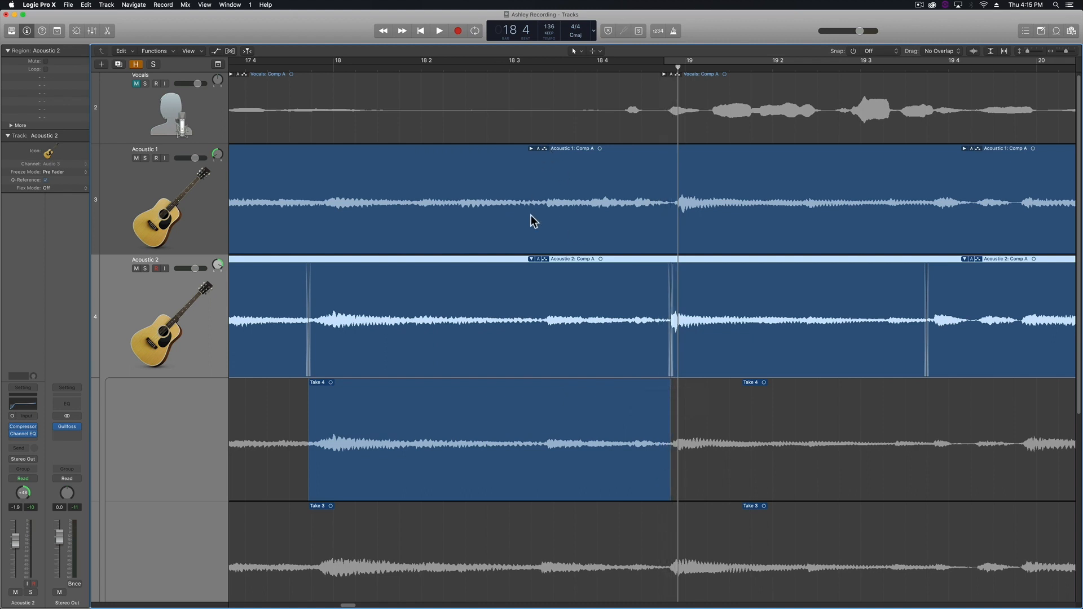
- Collapse the Acoustic 2 take folder and audition both acoustic comps from just before bar 19
{"action": "left_click", "coordinate": [528, 262]}
{"action": "key", "text": "super+Left"}
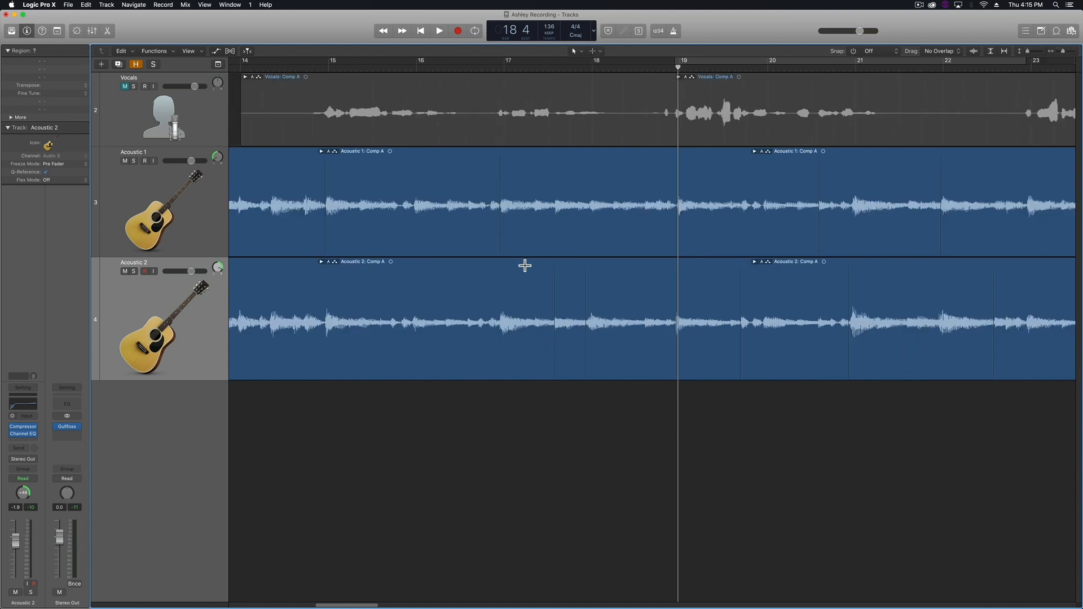
{"action": "key", "text": "space"}
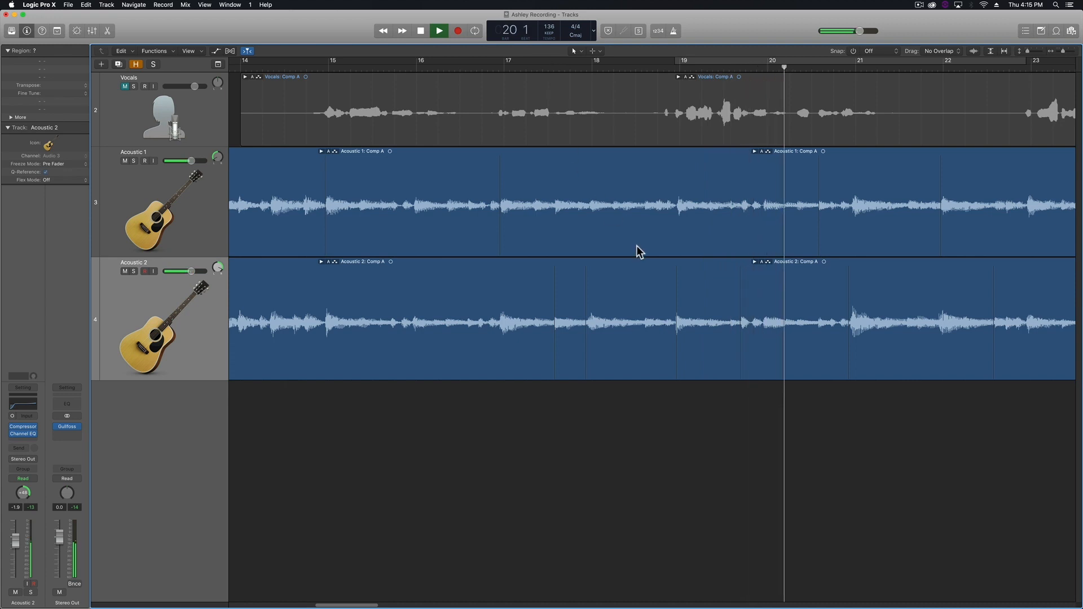
{"action": "key", "text": "space"}
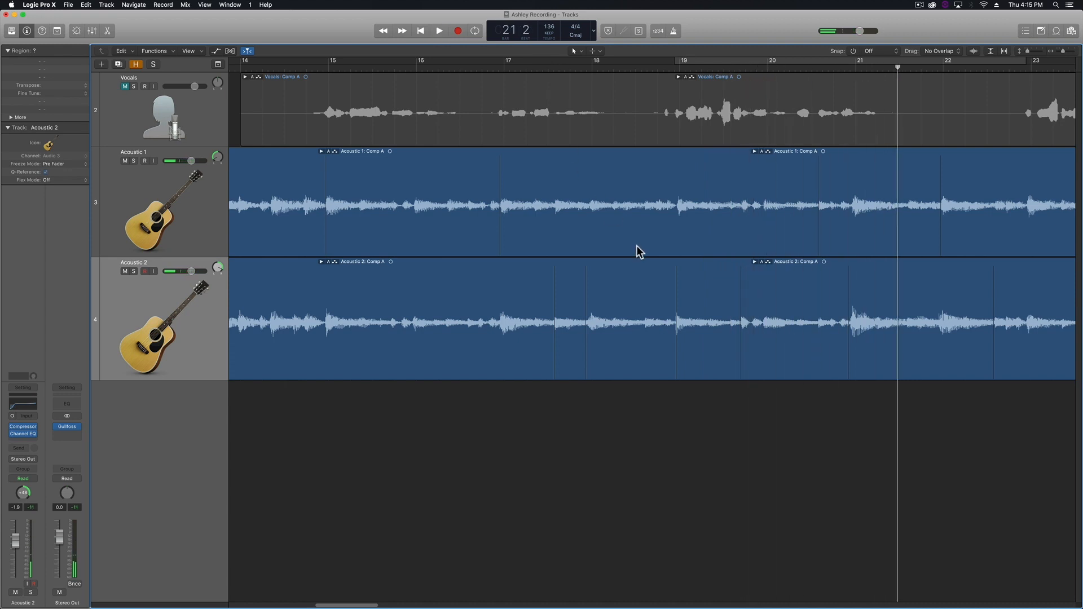
- Set and enable a cycle range over the first vocal phrase, from about bar 14.5 to 16.7
{"action": "key", "text": "super+Left"}
{"action": "key", "text": "super+Left"}
{"action": "key", "text": "super+Left"}
{"action": "key", "text": "super+Left"}
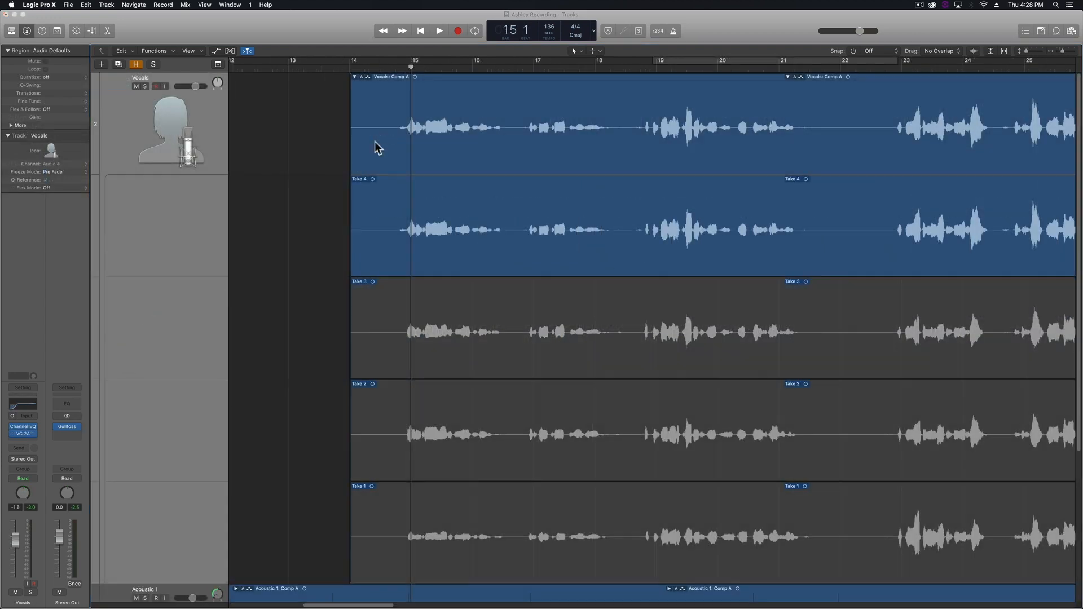
{"action": "left_click_drag", "start_coordinate": [383, 59], "coordinate": [516, 72]}
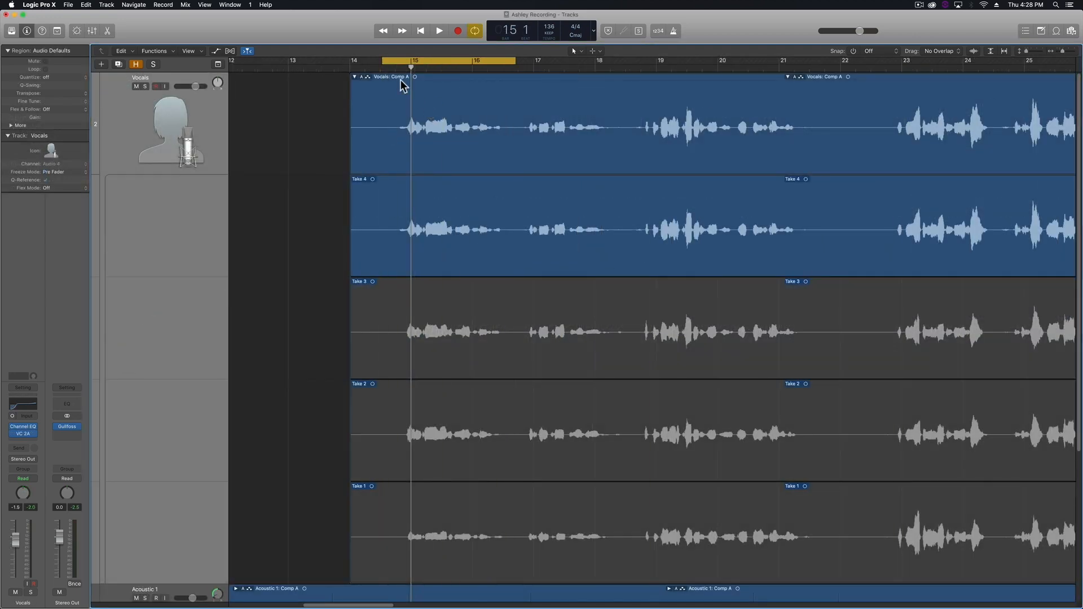
{"action": "mouse_move", "coordinate": [373, 61]}
{"action": "left_mouse_down"}
{"action": "mouse_move", "coordinate": [513, 69]}
{"action": "mouse_move", "coordinate": [501, 64]}
{"action": "left_mouse_up"}
{"action": "left_click", "coordinate": [501, 63]}
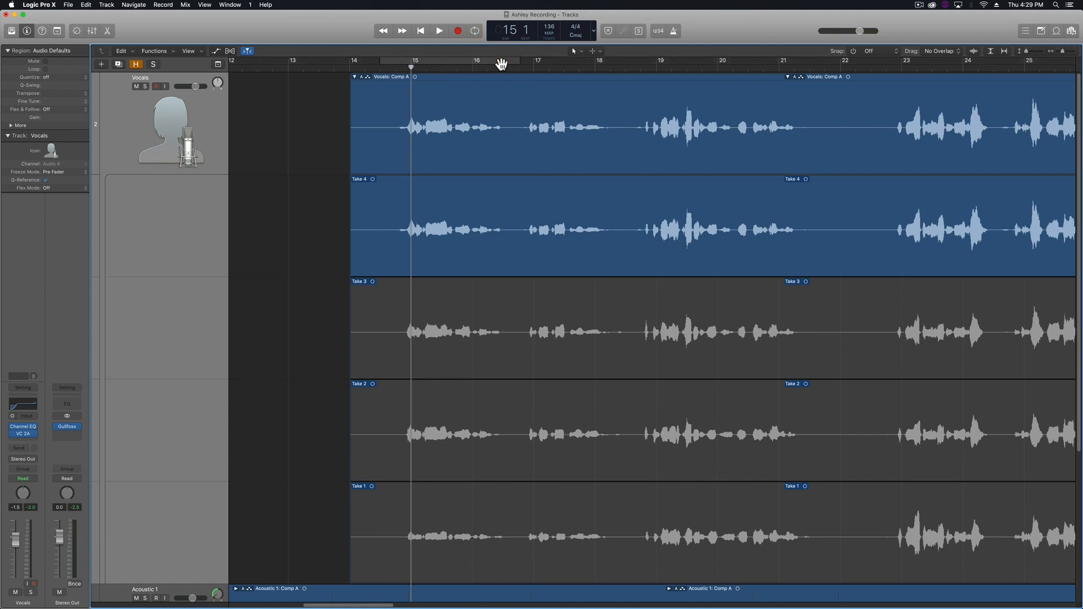
{"action": "left_click", "coordinate": [502, 64]}
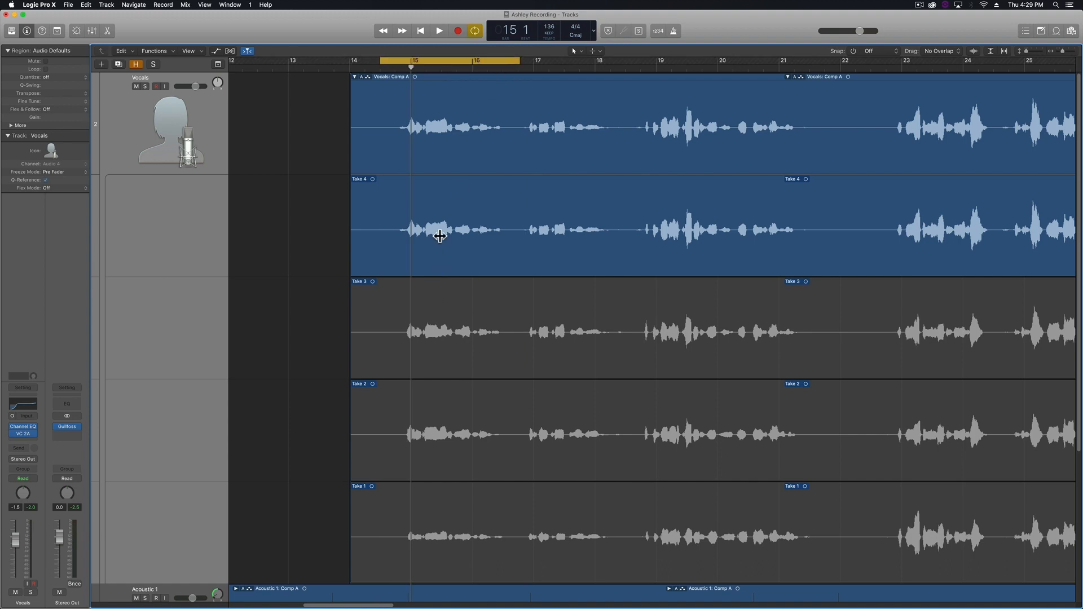
- Switch the whole Vocals comp through Takes 3, 2, 1 and 2, ending on Take 4
{"action": "left_click", "coordinate": [446, 341]}
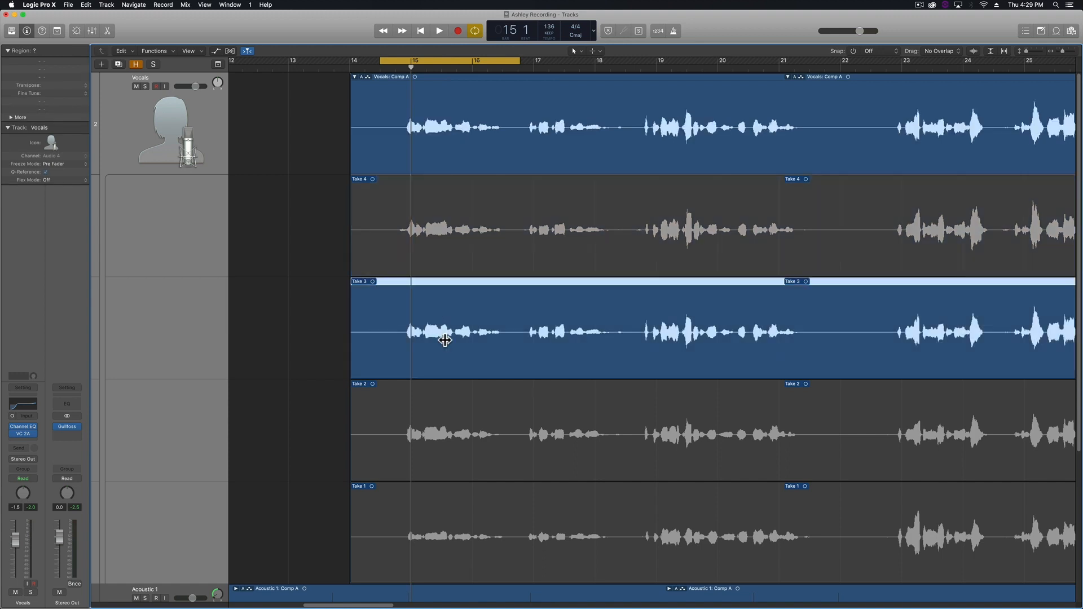
{"action": "left_click", "coordinate": [439, 433]}
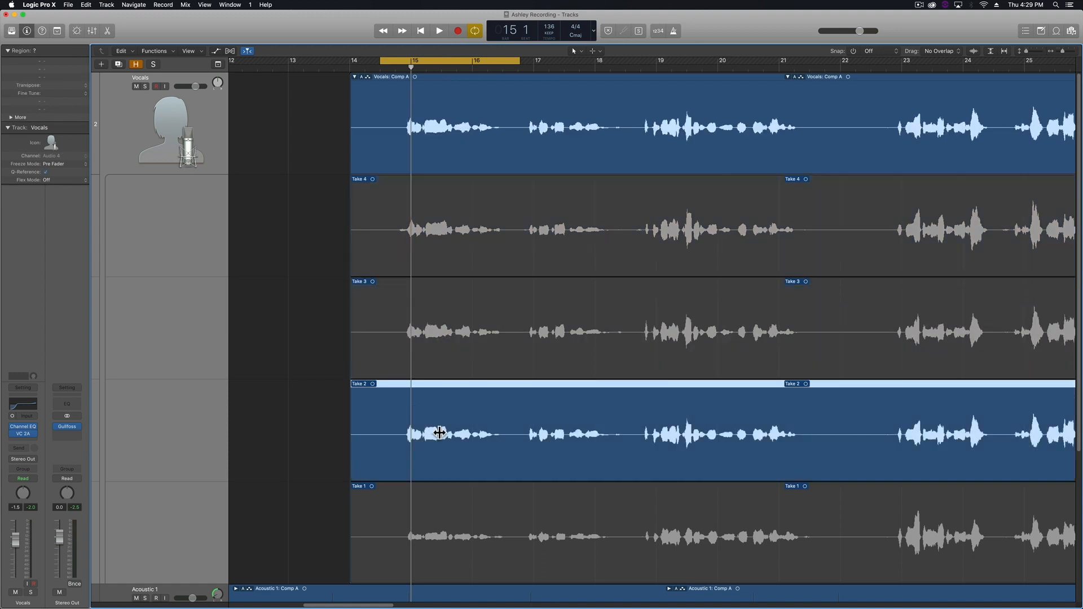
{"action": "left_click", "coordinate": [441, 491]}
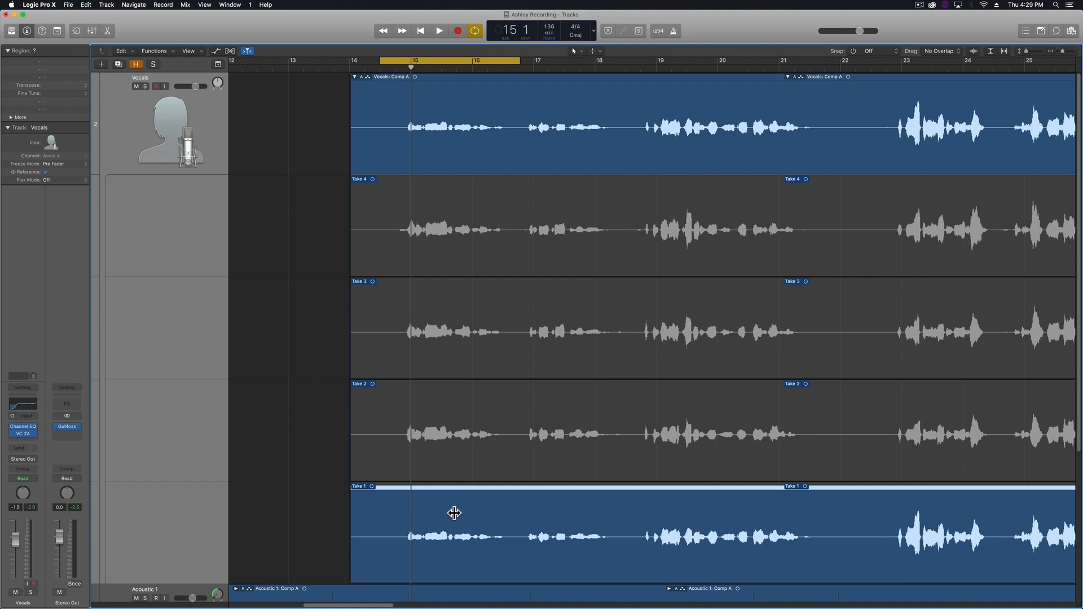
{"action": "left_click", "coordinate": [462, 456]}
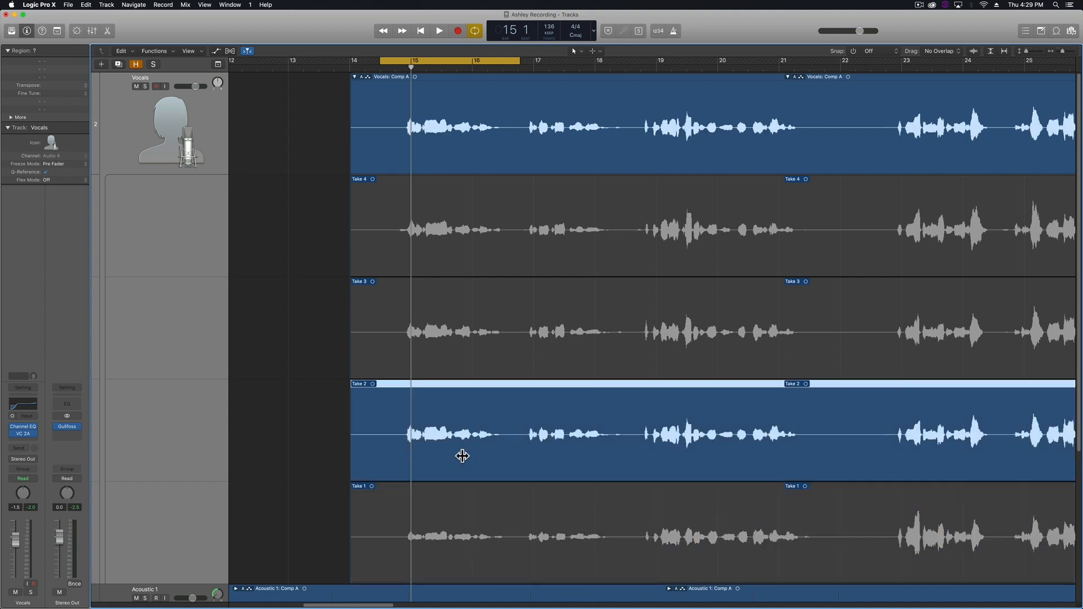
{"action": "left_click", "coordinate": [451, 255]}
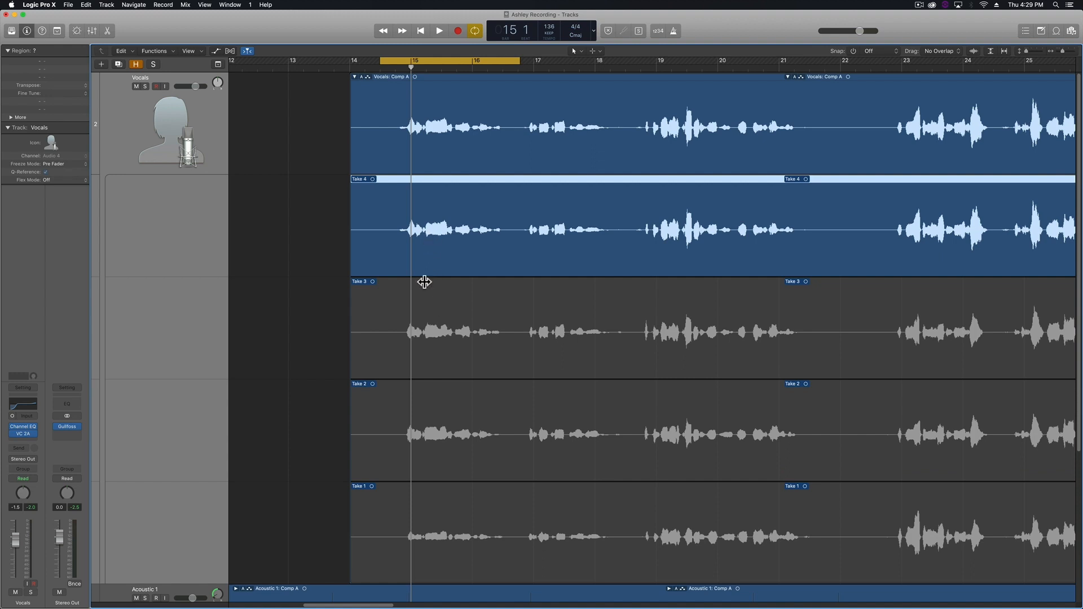
- Loop the first vocal phrase while comparing Takes 4, 3 and 2, and keep Take 2 in the comp
{"action": "key", "text": "space"}
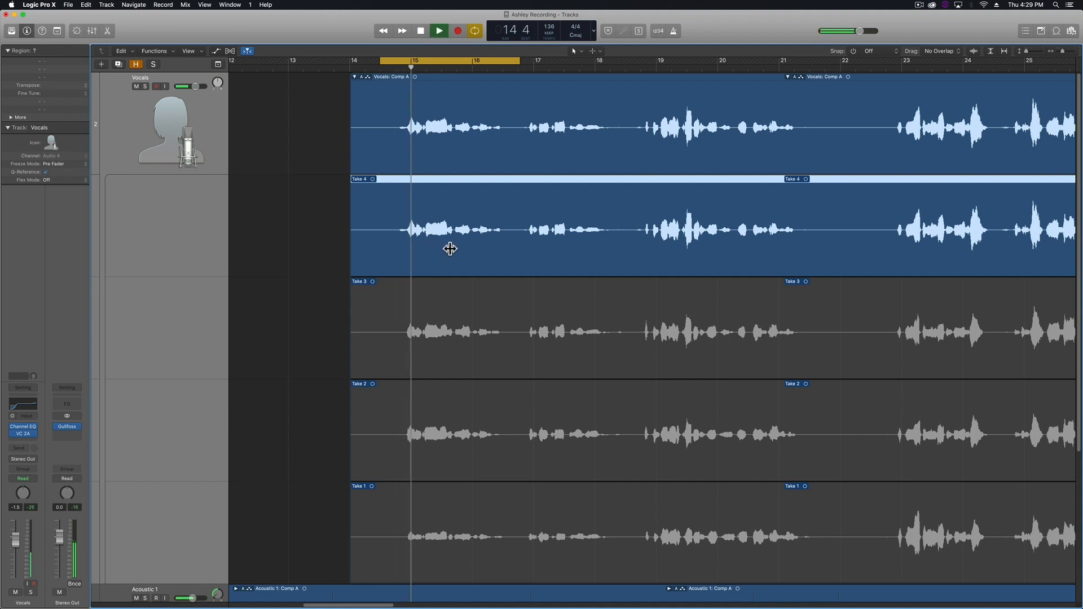
{"action": "left_click", "coordinate": [442, 320]}
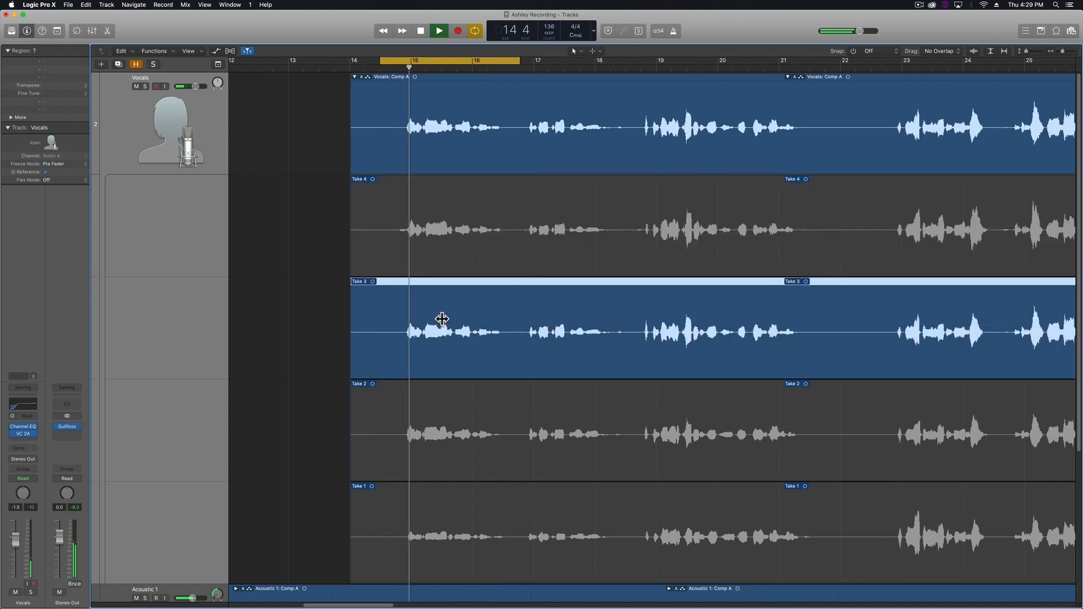
{"action": "left_click", "coordinate": [437, 410]}
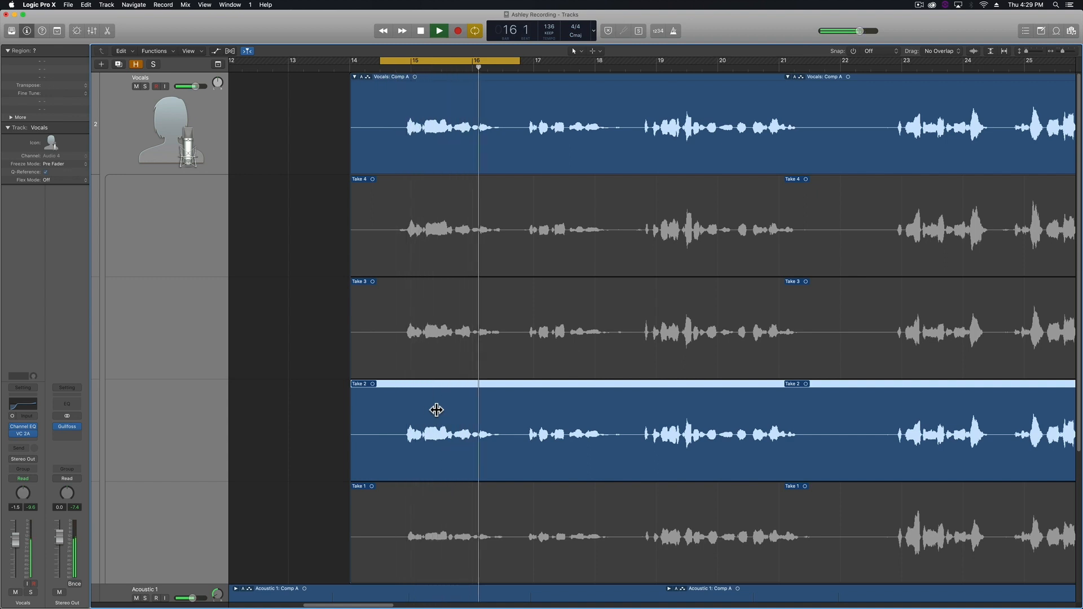
{"action": "key", "text": "space"}
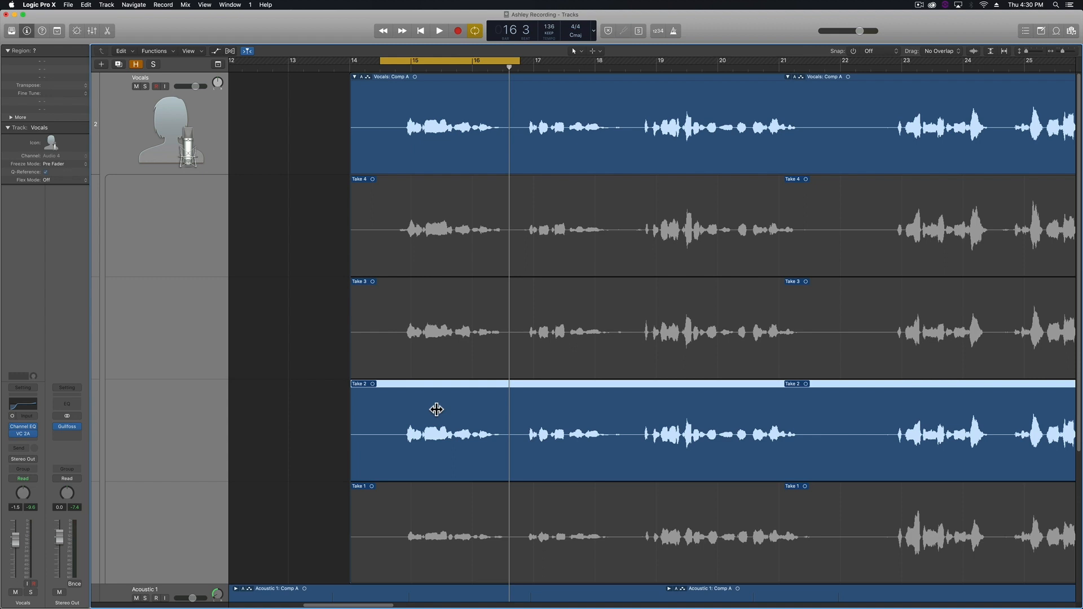
- Move the cycle range to the second vocal phrase, about bars 16.7 to 19, and audition Take 2 there
{"action": "left_click_drag", "start_coordinate": [469, 60], "coordinate": [609, 66]}
{"action": "key", "text": "space"}
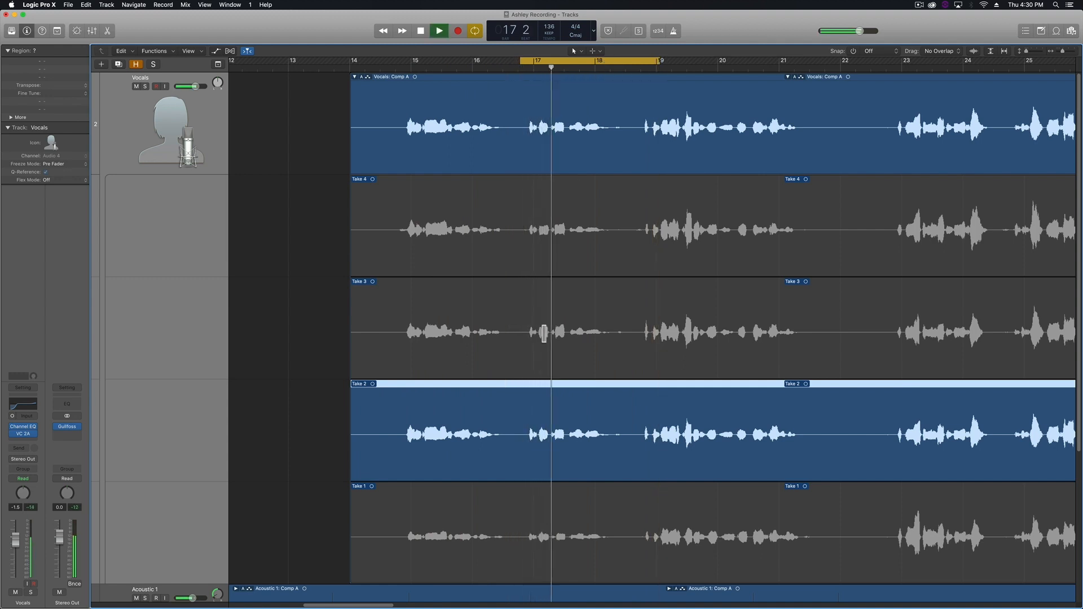
{"action": "key", "text": "space"}
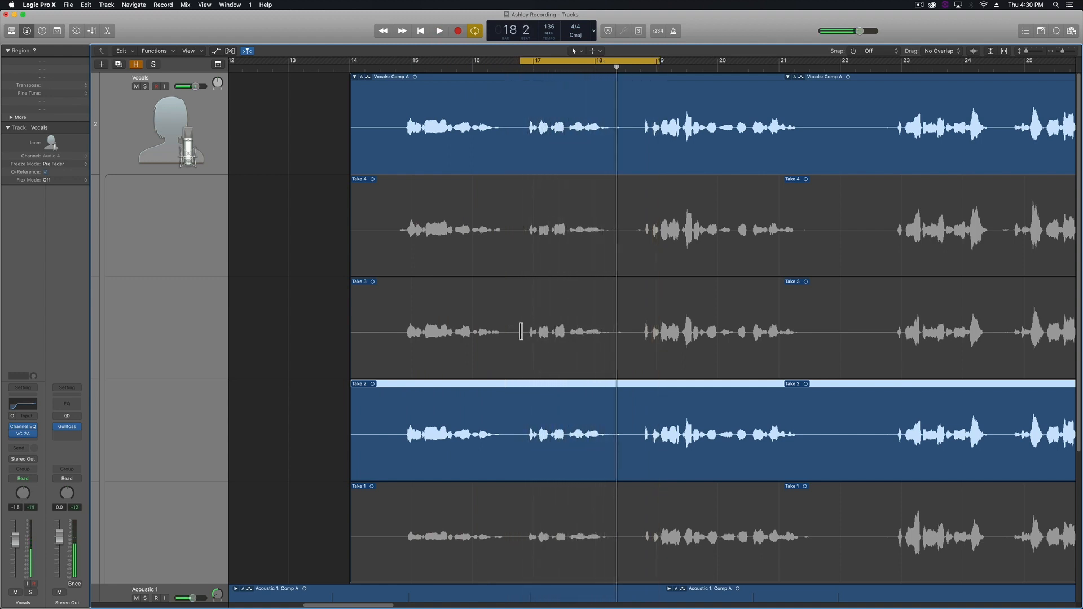
- Make a comp section from about bar 16.7 to 18.6, audition Take 3 in it, and switch it to Take 4
{"action": "left_click_drag", "start_coordinate": [517, 333], "coordinate": [635, 330]}
{"action": "key", "text": "space"}
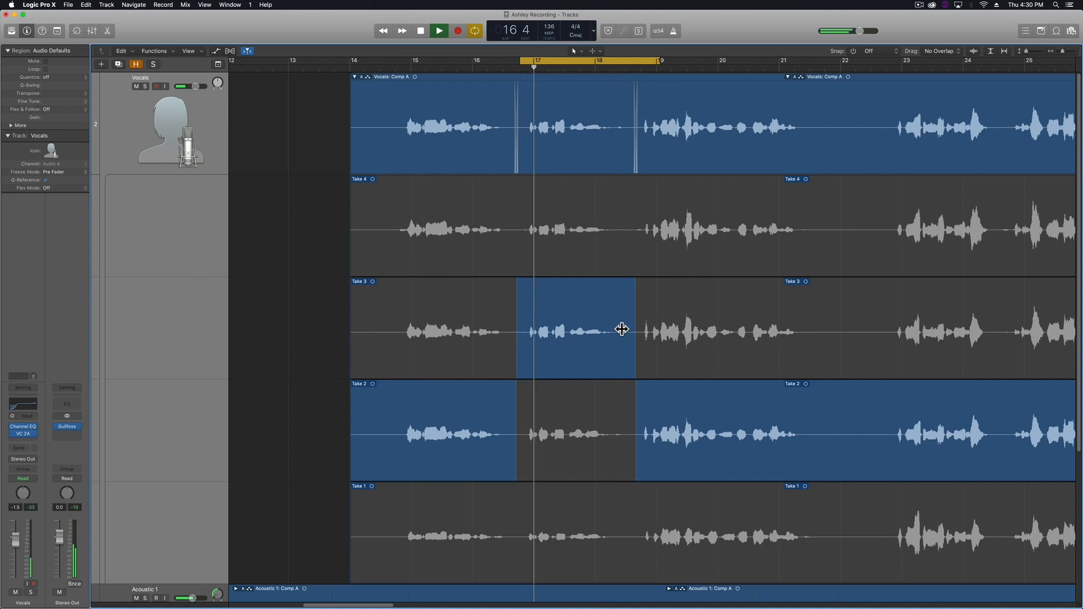
{"action": "key", "text": "space"}
{"action": "left_click", "coordinate": [598, 250]}
{"action": "key", "text": "space"}
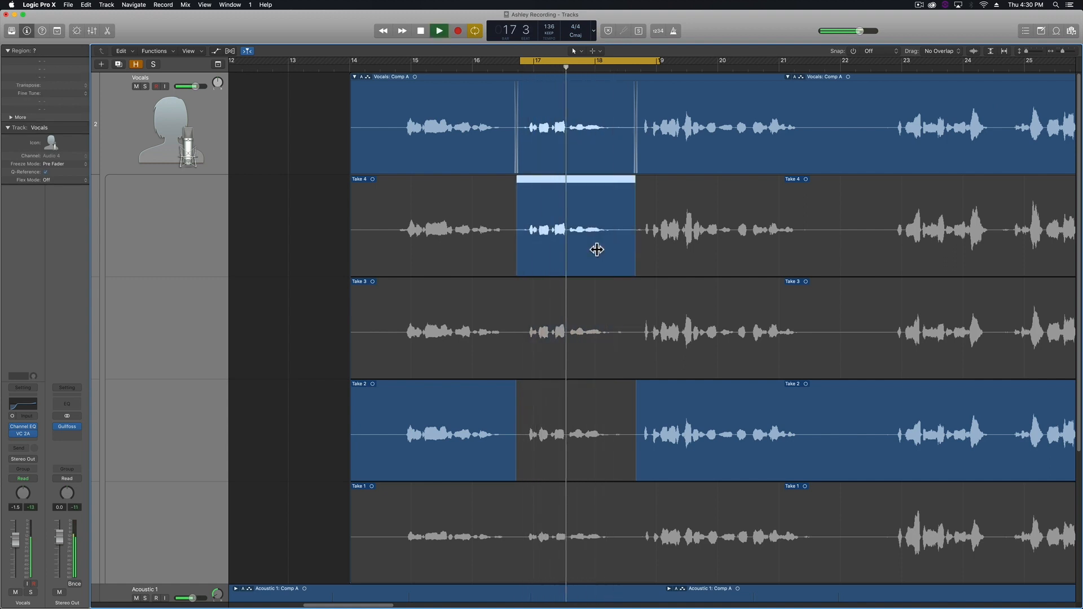
{"action": "key", "text": "space"}
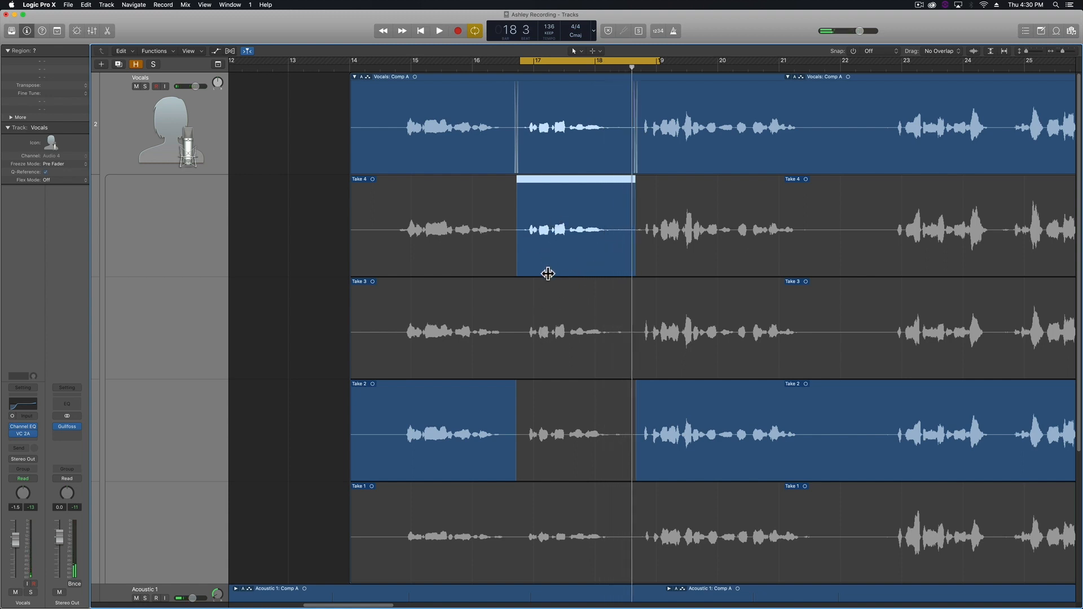
- Comp in Take 3 for the end of the second vocal phrase, about bars 17.5 to 18.6, and audition the result
{"action": "left_click_drag", "start_coordinate": [568, 333], "coordinate": [637, 355]}
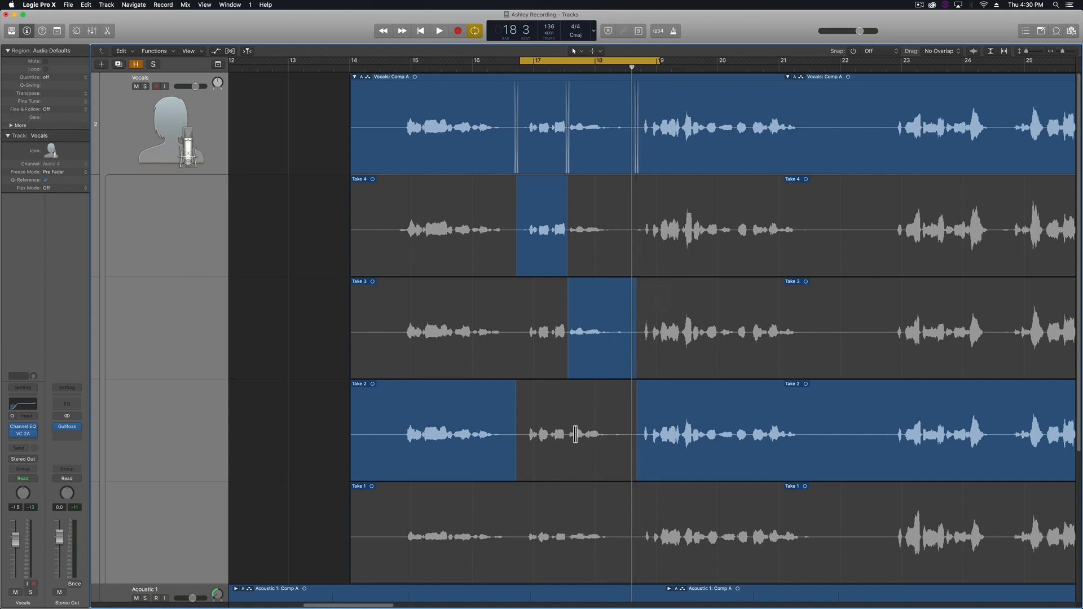
{"action": "key", "text": "space"}
{"action": "scroll", "coordinate": [537, 341], "scroll_direction": "right", "scroll_amount": 3}
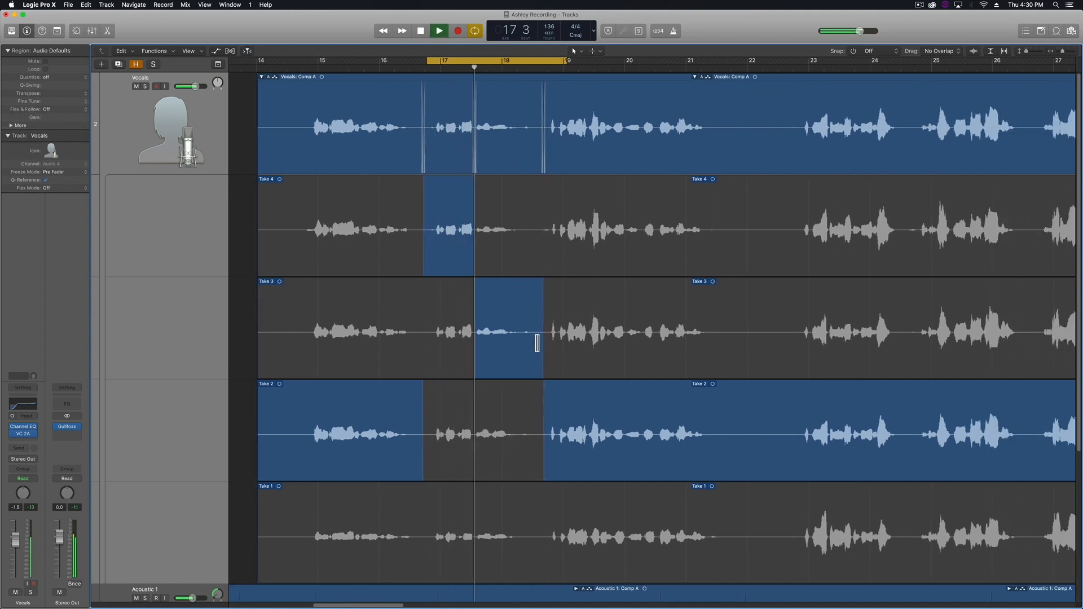
{"action": "key", "text": "space"}
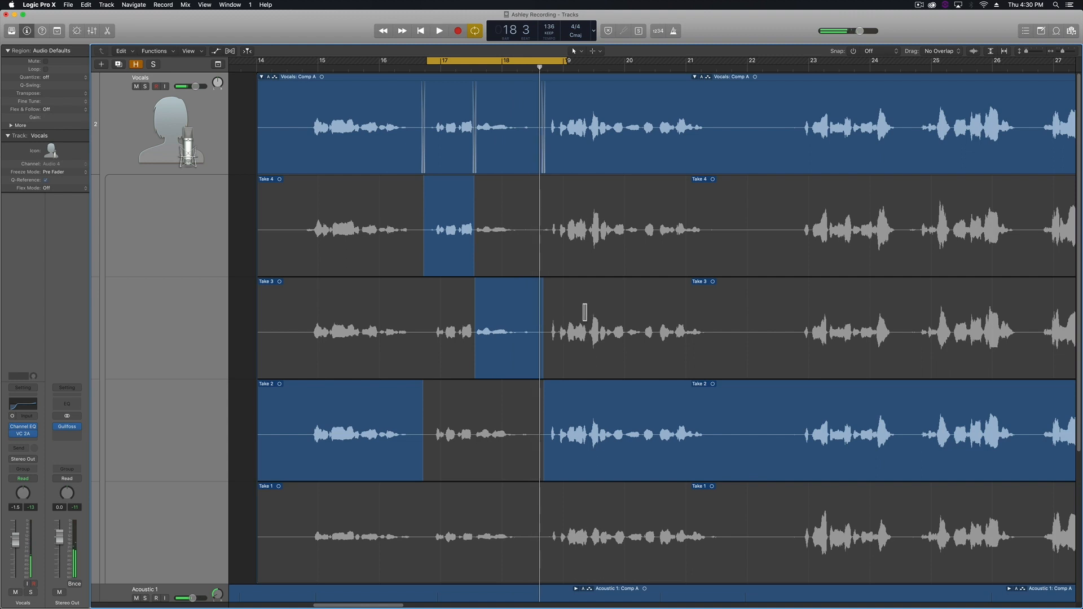
- Move the cycle range to the third vocal phrase, about bars 18.6 to 22.3, and compare Takes 2, 3 and 4 there
{"action": "left_click_drag", "start_coordinate": [550, 61], "coordinate": [766, 66]}
{"action": "key", "text": "space"}
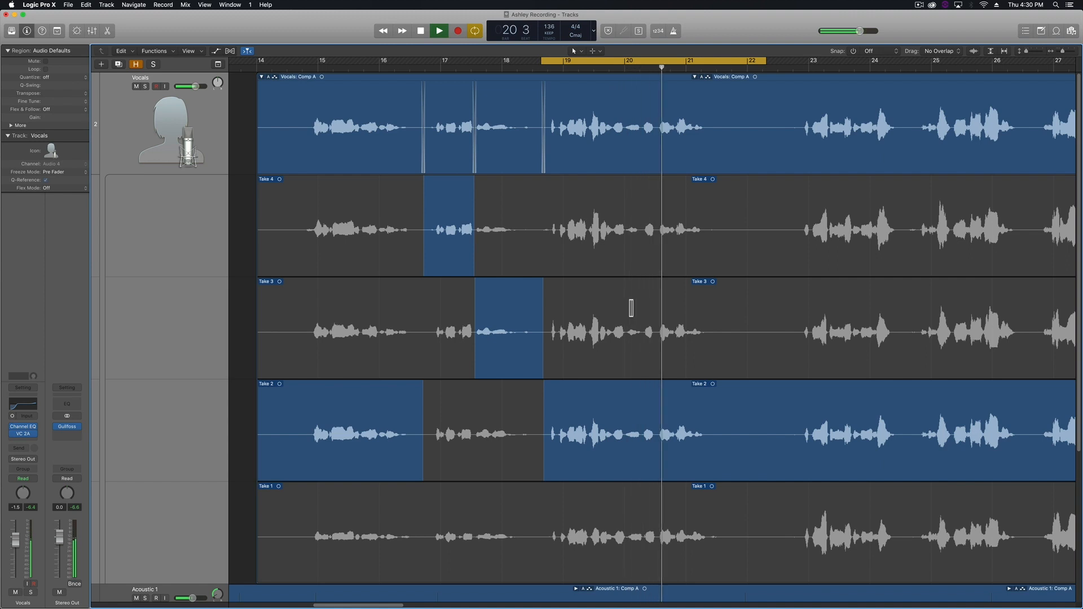
{"action": "left_click", "coordinate": [650, 315]}
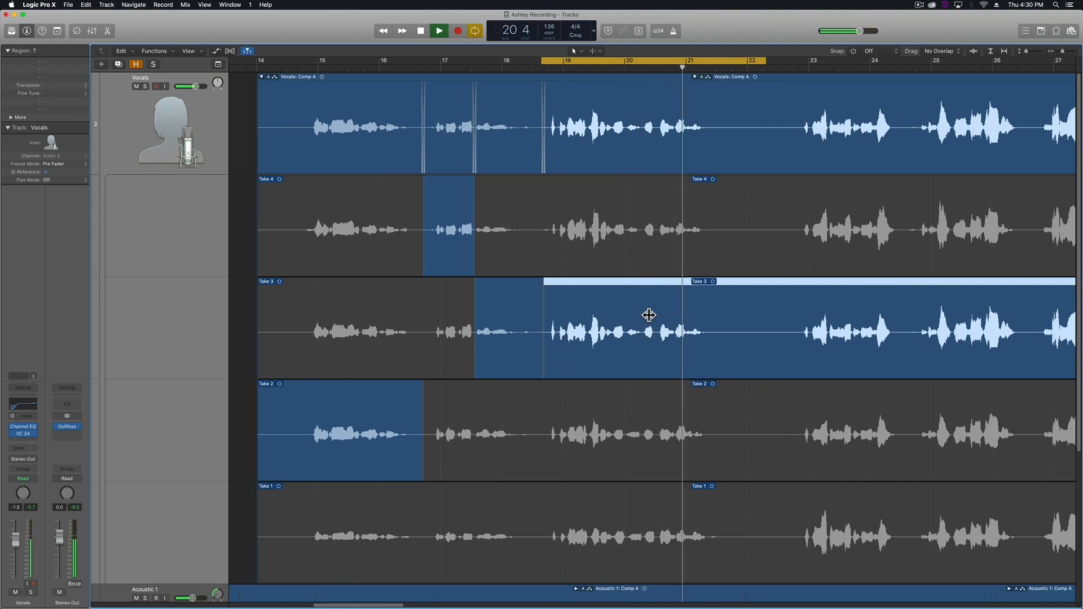
{"action": "key", "text": "space"}
{"action": "left_click", "coordinate": [647, 254]}
{"action": "key", "text": "space"}
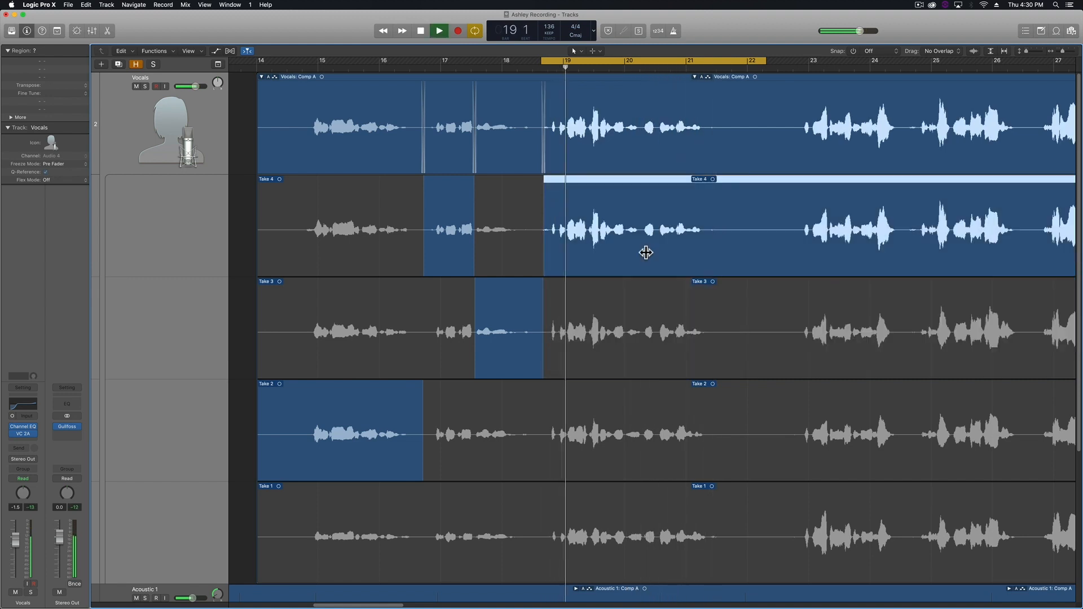
- Move the start of the third phrase's comp section slightly earlier, and switch that section to Take 3 after auditioning Take 4
{"action": "left_click_drag", "start_coordinate": [547, 188], "coordinate": [540, 188]}
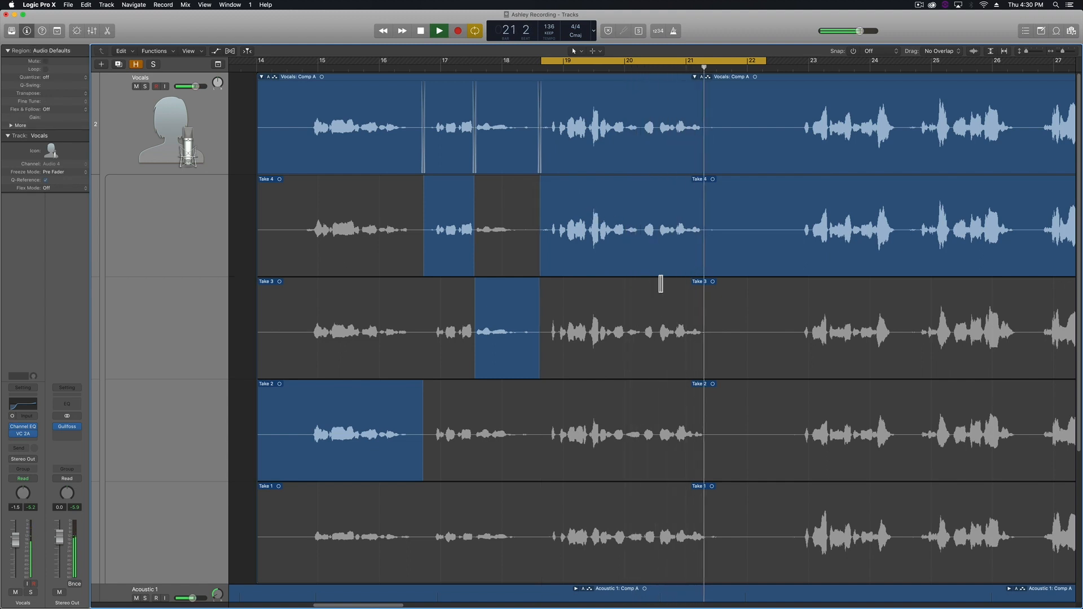
{"action": "key", "text": "space"}
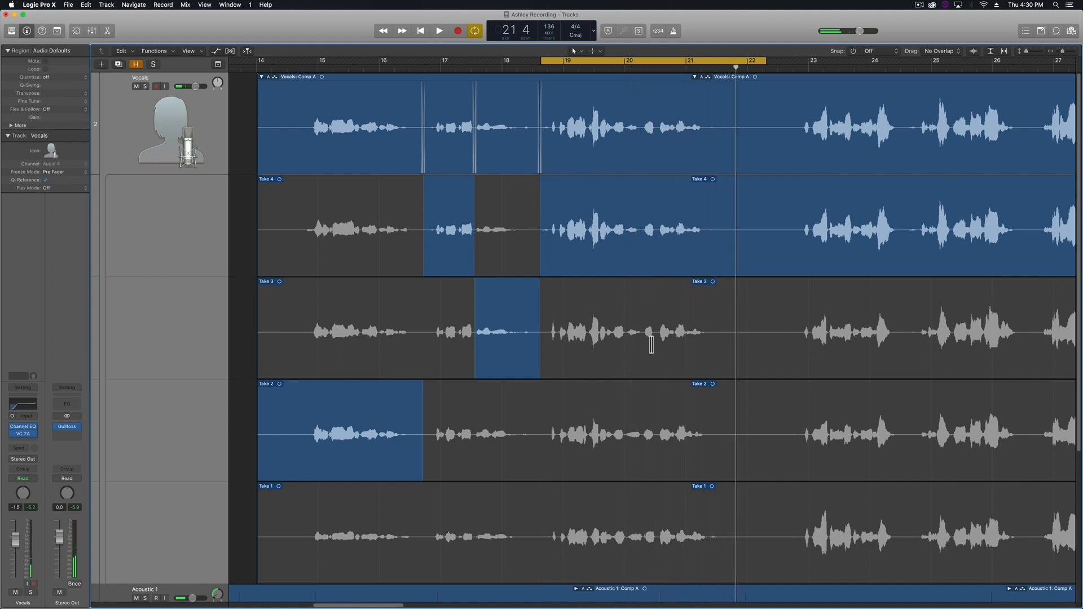
{"action": "left_click", "coordinate": [635, 327]}
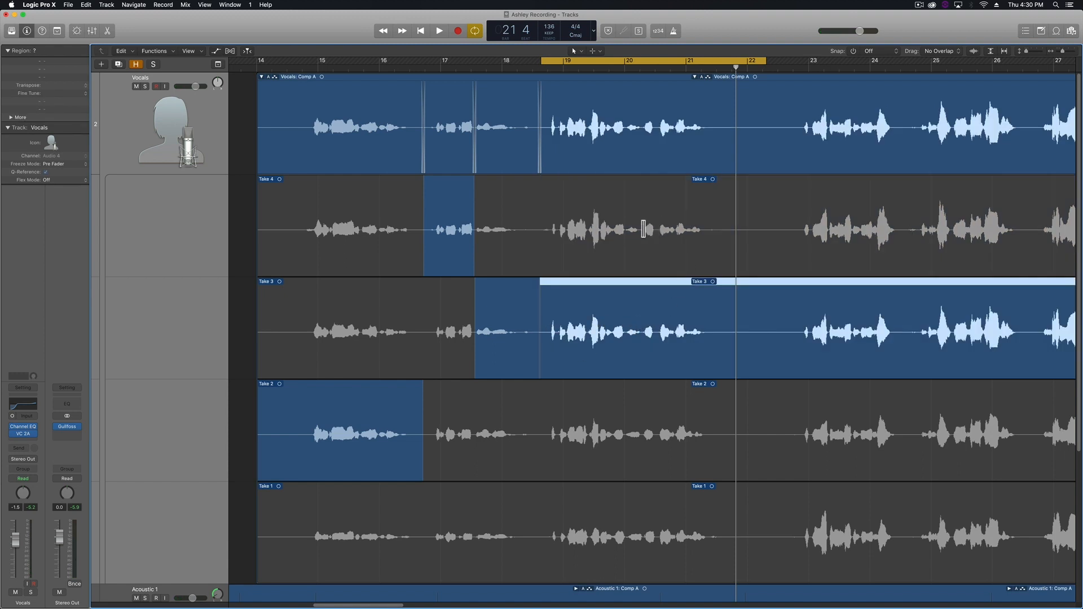
- Comp in Take 4 for the end of the third vocal phrase, about bars 20.2 to 22.2, and audition the result
{"action": "left_click_drag", "start_coordinate": [645, 229], "coordinate": [761, 234]}
{"action": "key", "text": "space"}
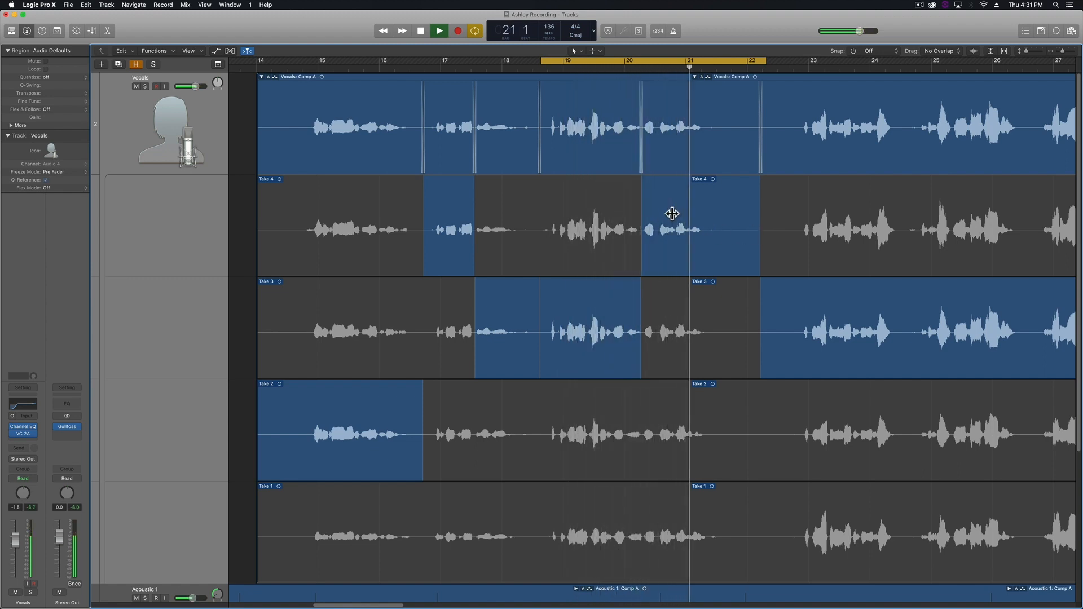
{"action": "key", "text": "space"}
- Move the cycle range to the fourth vocal phrase, about bars 21.7 to 25.8
{"action": "scroll", "coordinate": [673, 214], "scroll_direction": "right", "scroll_amount": 5}
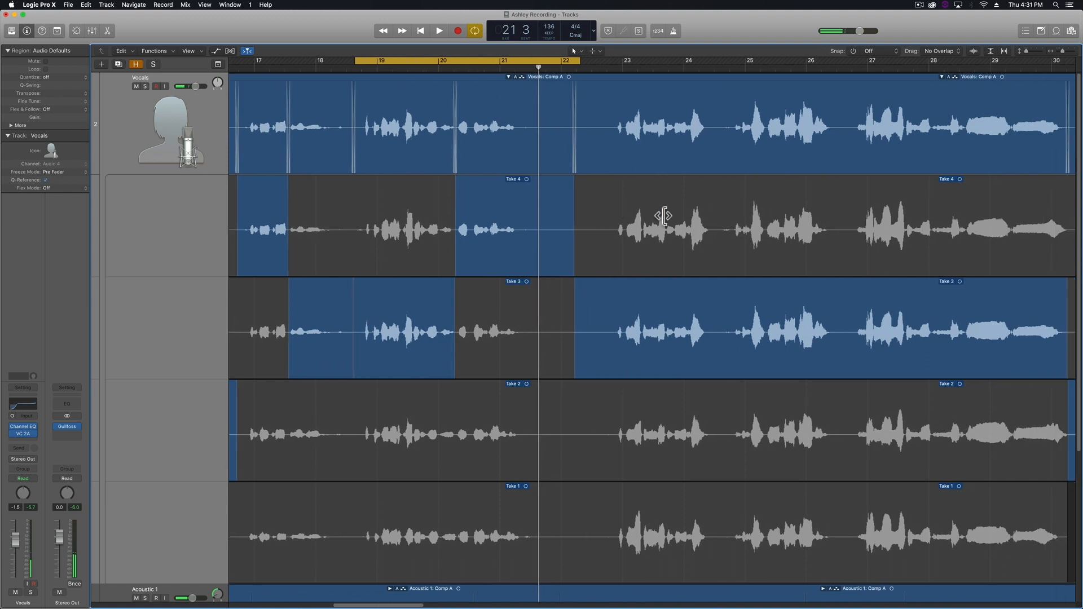
{"action": "left_click_drag", "start_coordinate": [543, 64], "coordinate": [794, 77]}
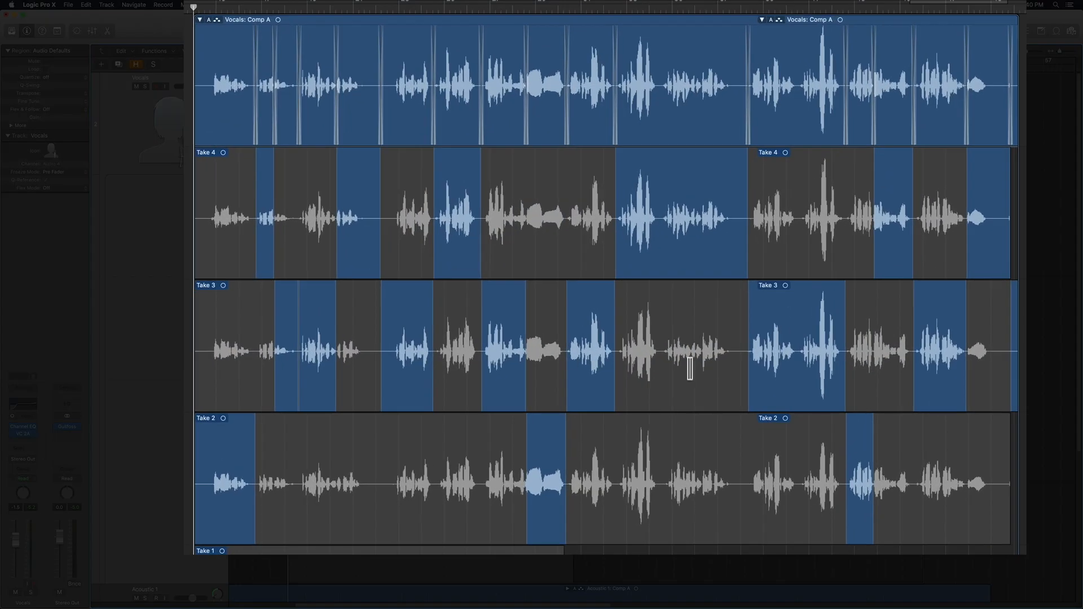
{"action": "left_click_drag", "start_coordinate": [1025, 211], "coordinate": [447, 315]}
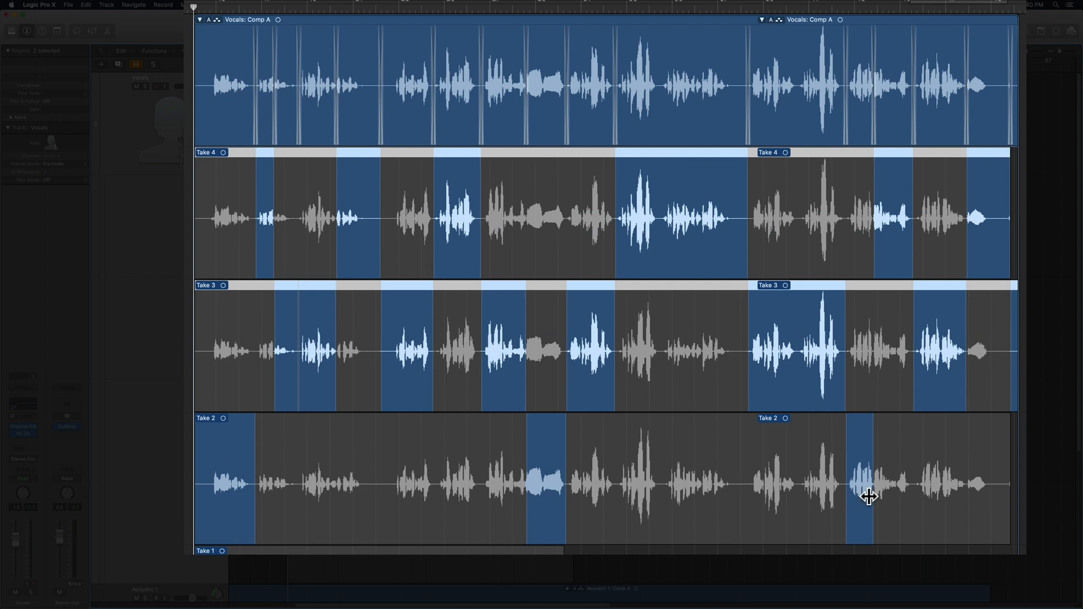
{"action": "left_click", "coordinate": [243, 215]}
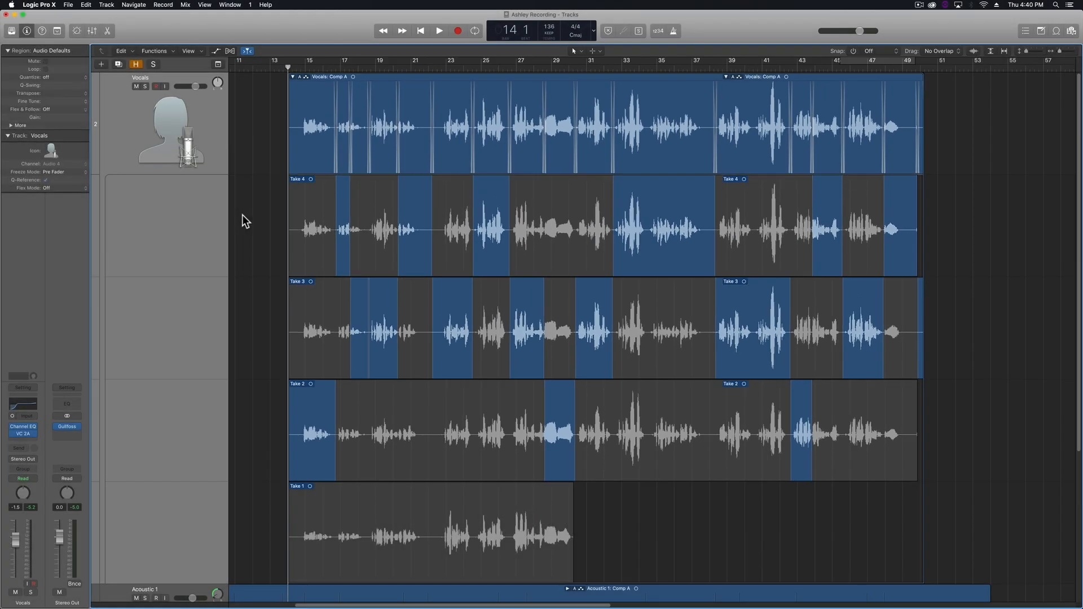
- Collapse the Vocals take folder, and flatten and merge Comp A on the Vocals, Acoustic 1 and Acoustic 2 tracks
{"action": "double_click", "coordinate": [324, 75]}
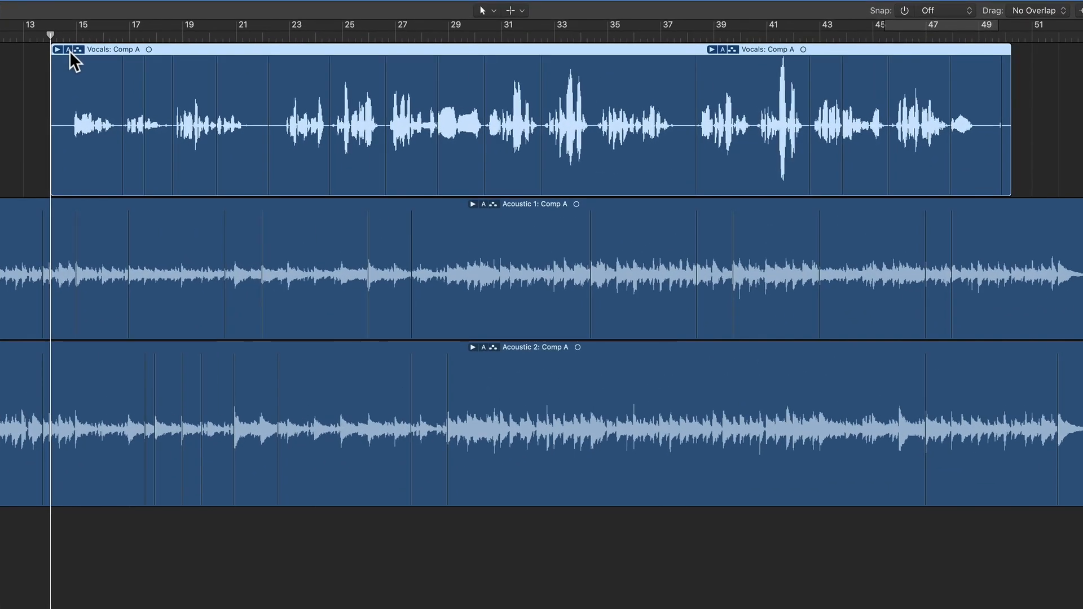
{"action": "left_click", "coordinate": [69, 50]}
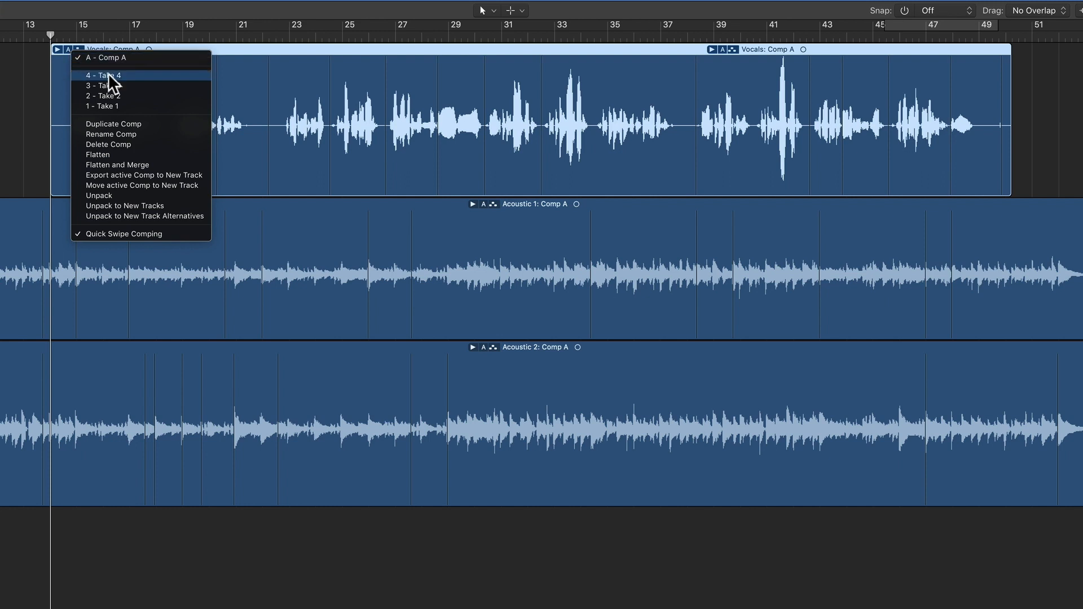
{"action": "left_click", "coordinate": [148, 165]}
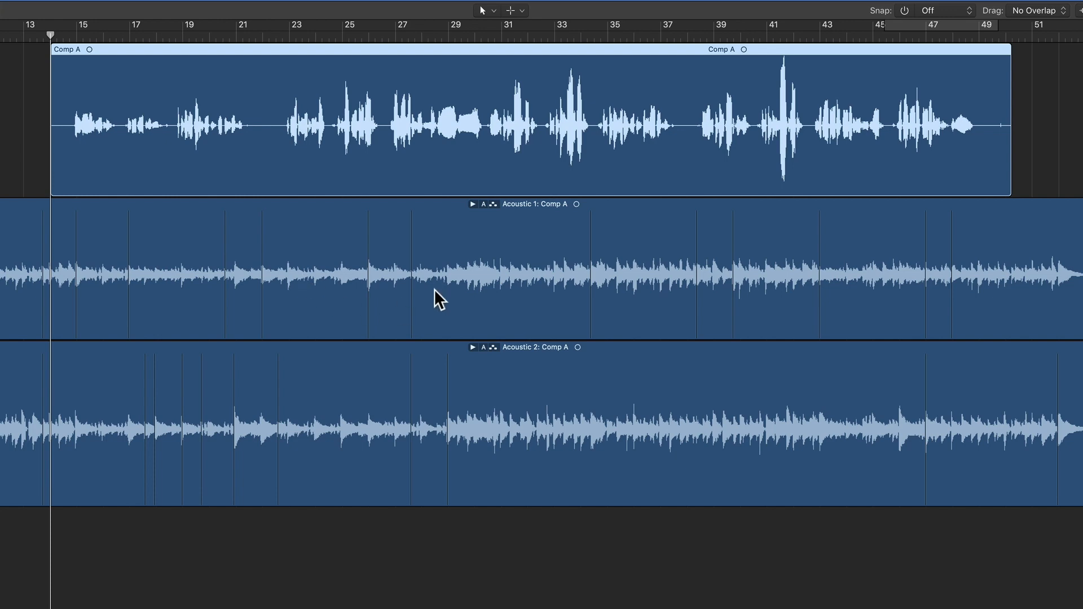
{"action": "left_click", "coordinate": [484, 205]}
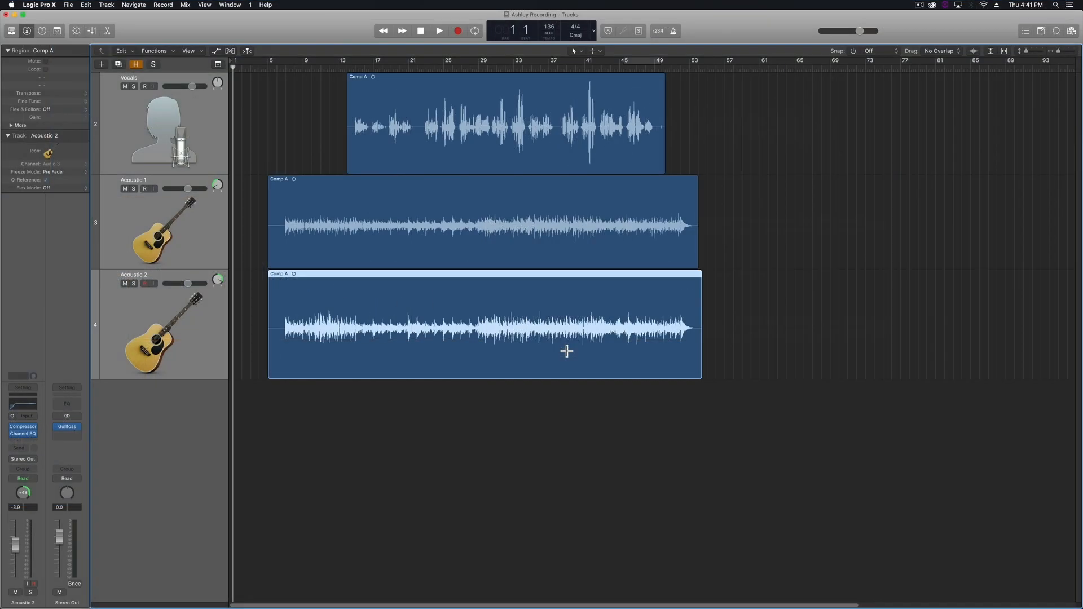
- Try moving the Acoustic 1 region about 2.7 bars earlier in the timeline, and undo the move
{"action": "key", "text": "super+Right"}
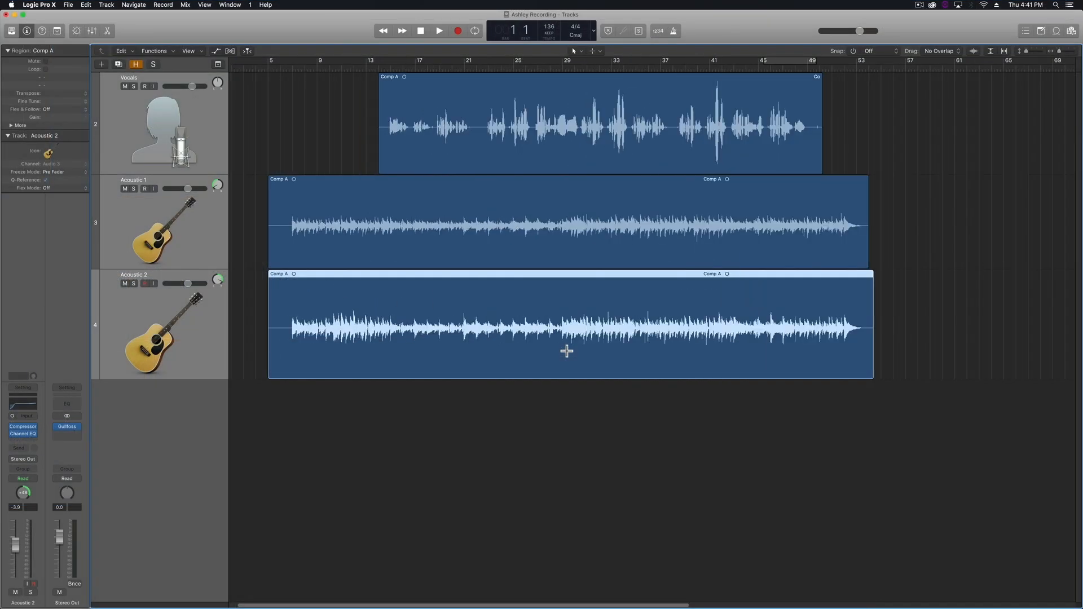
{"action": "key", "text": "super+Down"}
{"action": "key", "text": "super+Down"}
{"action": "key", "text": "super+Down"}
{"action": "key", "text": "super+Down"}
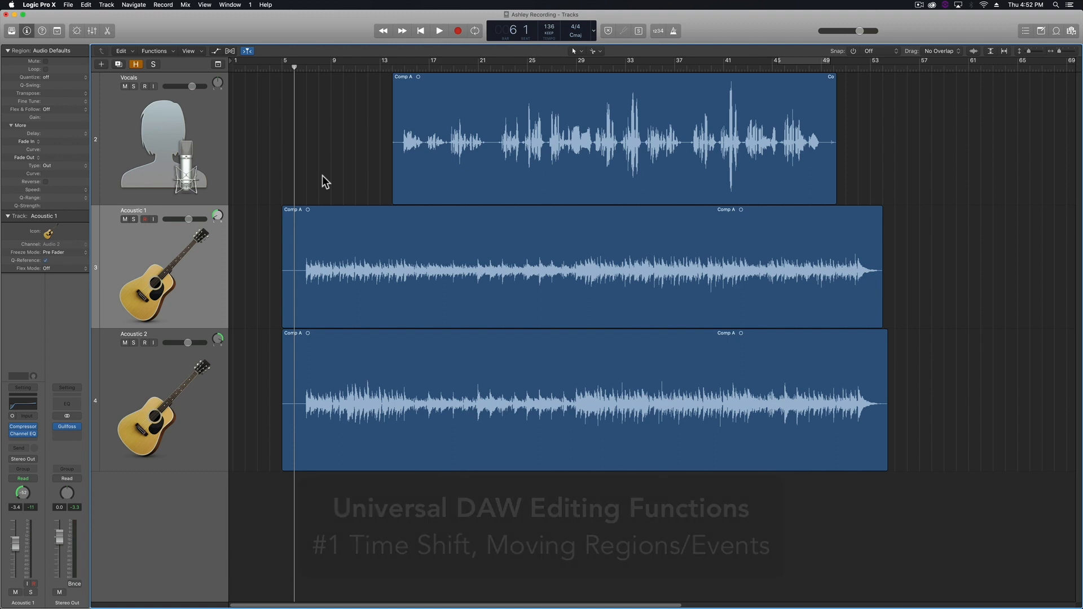
{"action": "left_click_drag", "start_coordinate": [325, 225], "coordinate": [309, 189]}
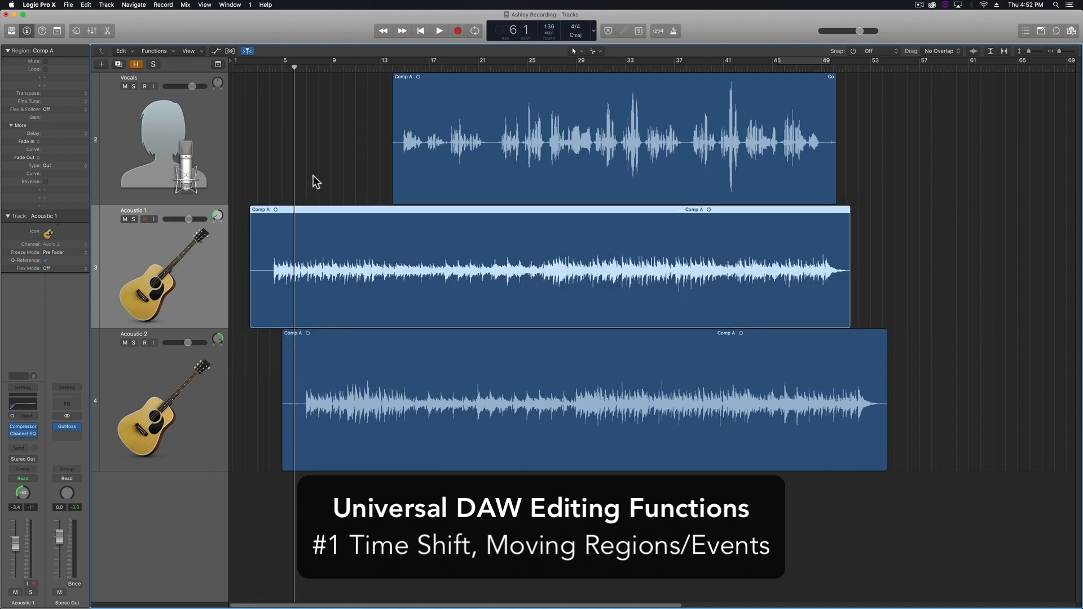
{"action": "key", "text": "super+z"}
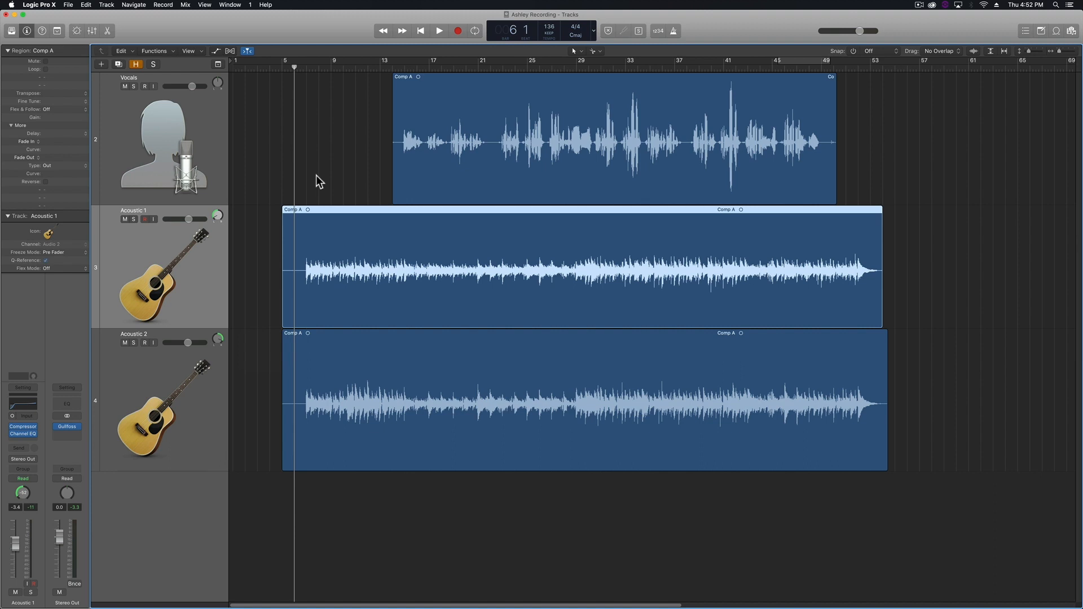
{"action": "left_click", "coordinate": [577, 51]}
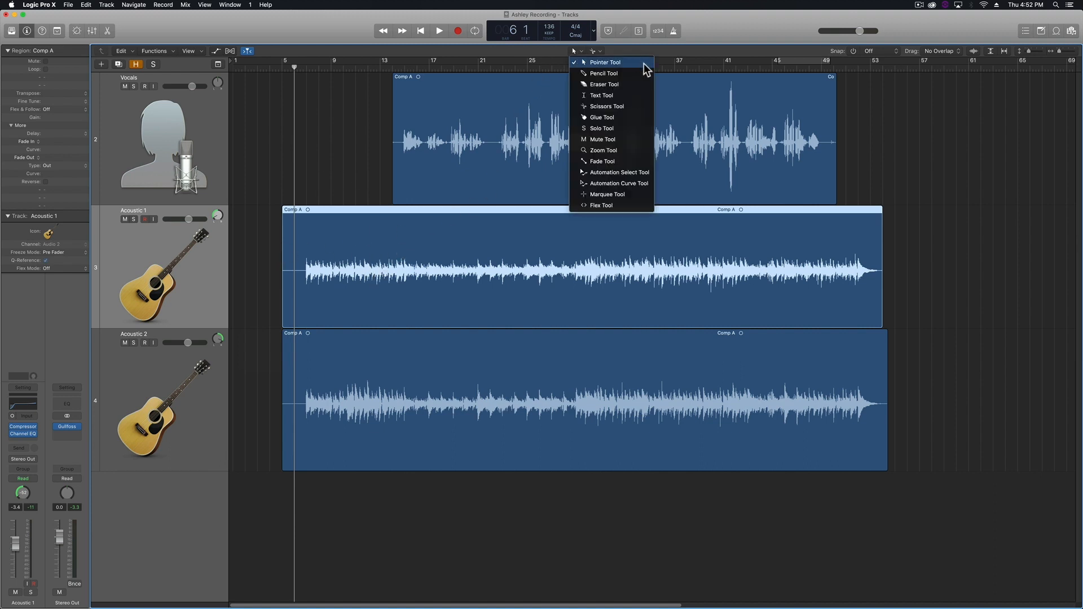
{"action": "left_click", "coordinate": [352, 130]}
{"action": "left_click", "coordinate": [352, 131]}
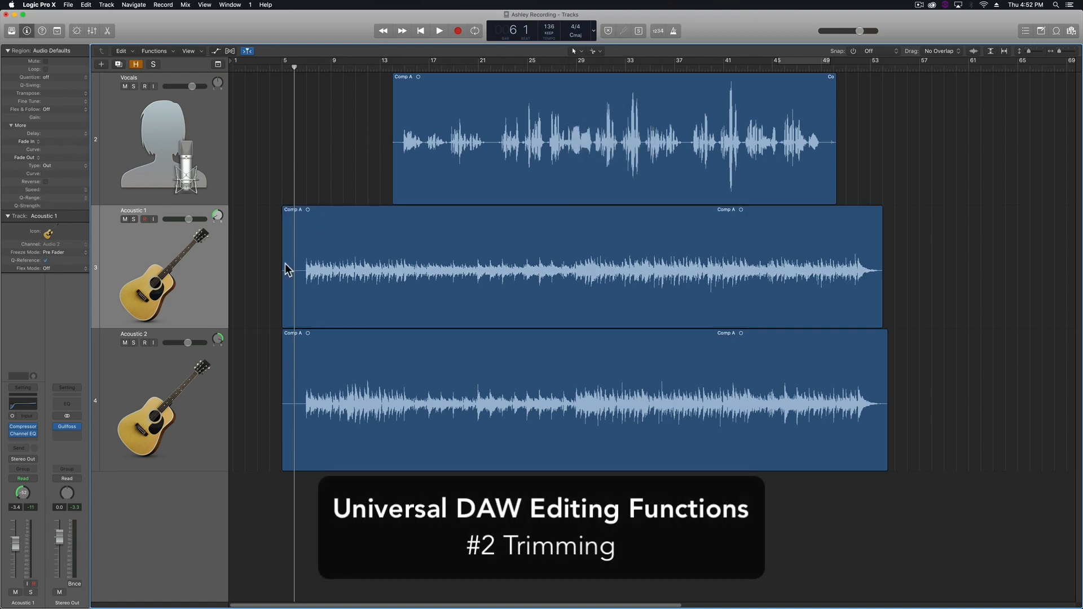
- Try trimming the start of the Acoustic 1 region to just before bar 7, and extend it back to bar 5
{"action": "scroll", "coordinate": [288, 272], "scroll_direction": "up", "scroll_amount": 10}
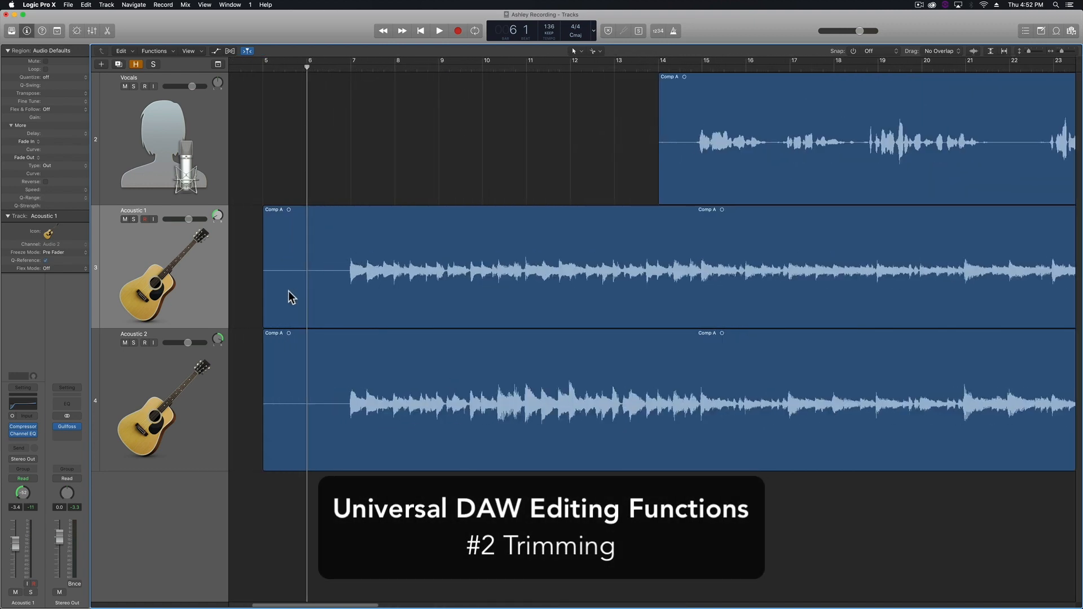
{"action": "left_click_drag", "start_coordinate": [265, 300], "coordinate": [346, 304]}
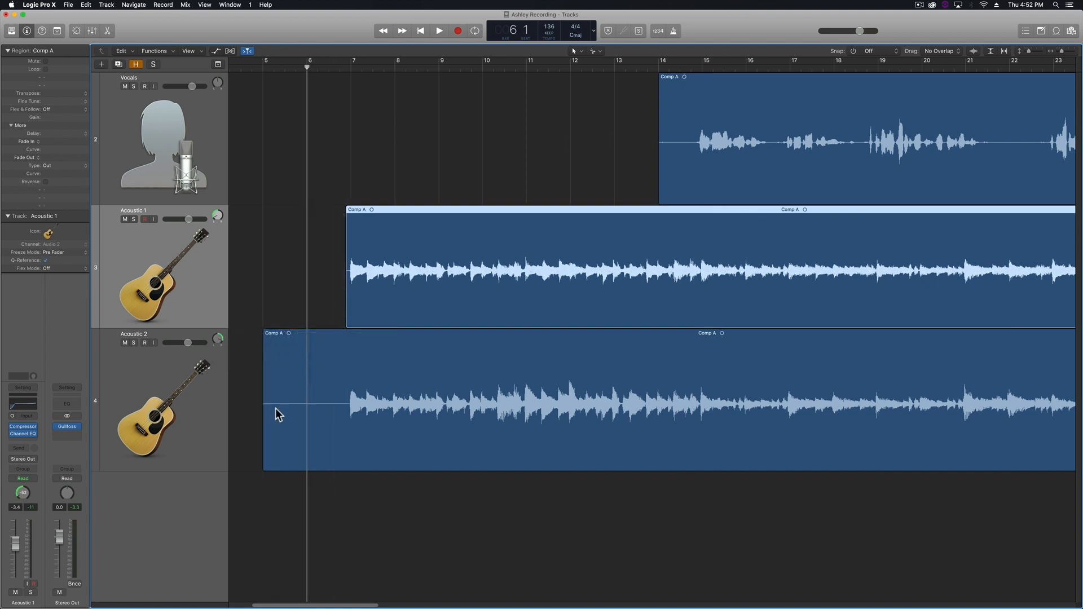
{"action": "mouse_move", "coordinate": [267, 423]}
{"action": "left_mouse_down"}
{"action": "mouse_move", "coordinate": [341, 416]}
{"action": "mouse_move", "coordinate": [249, 415]}
{"action": "left_mouse_up"}
{"action": "left_click_drag", "start_coordinate": [347, 322], "coordinate": [232, 317]}
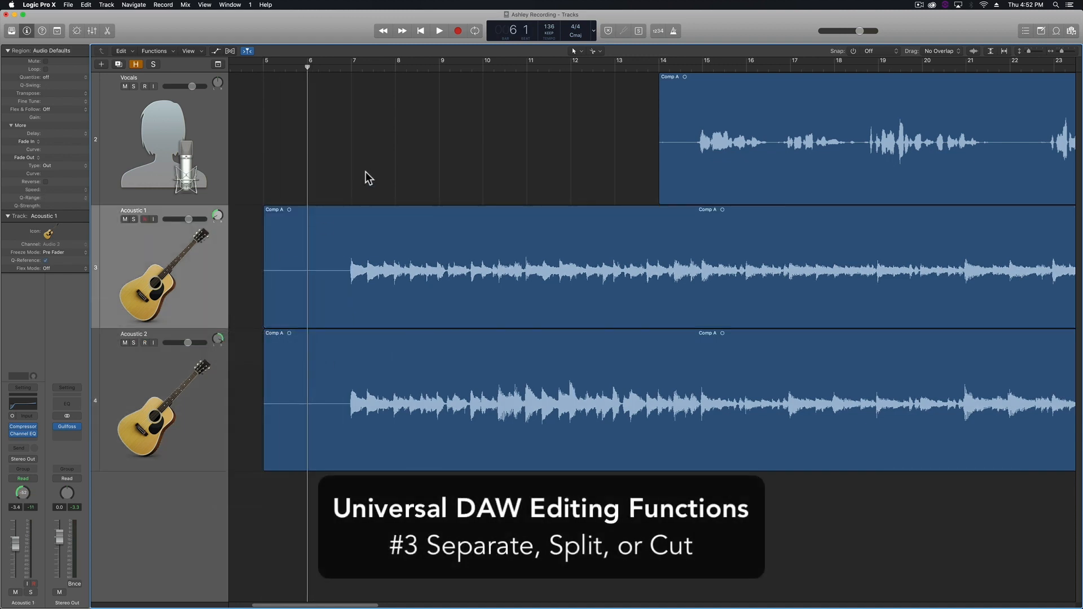
- Try splitting the Acoustic 1 and Acoustic 2 regions just before bar 7 with the Scissors Tool, and undo both splits
{"action": "left_click", "coordinate": [601, 50]}
{"action": "left_click", "coordinate": [642, 107]}
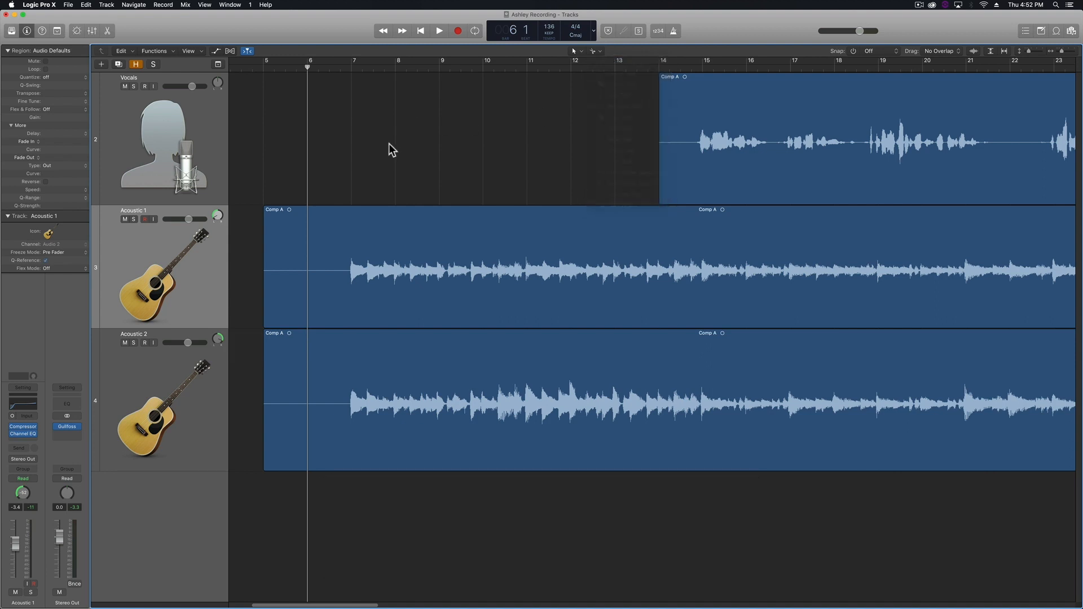
{"action": "right_click", "coordinate": [347, 271]}
{"action": "right_click", "coordinate": [347, 375]}
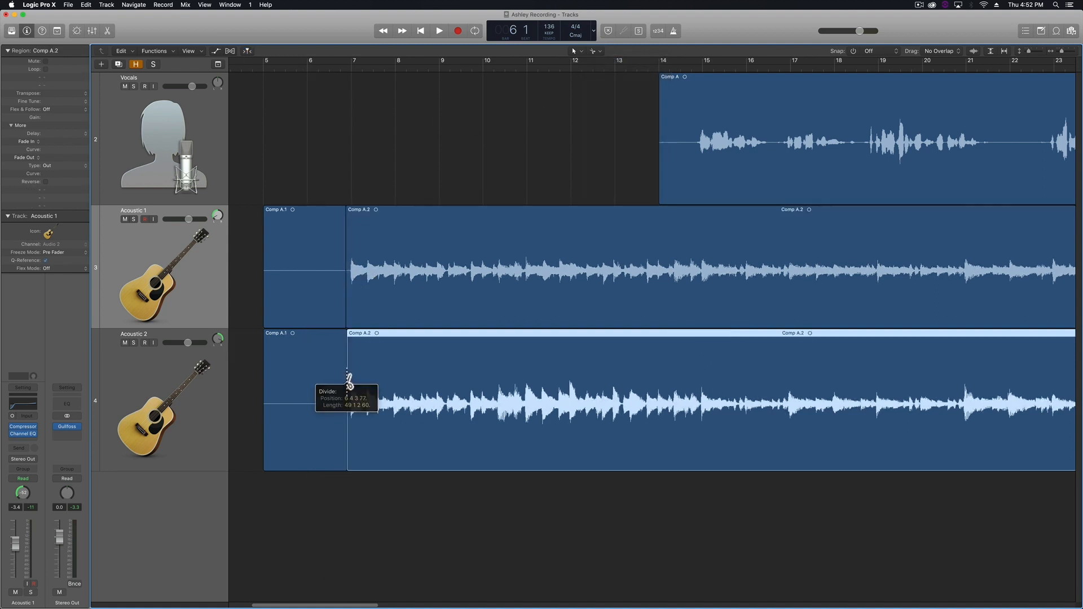
{"action": "key", "text": "super+z"}
{"action": "key", "text": "super+z"}
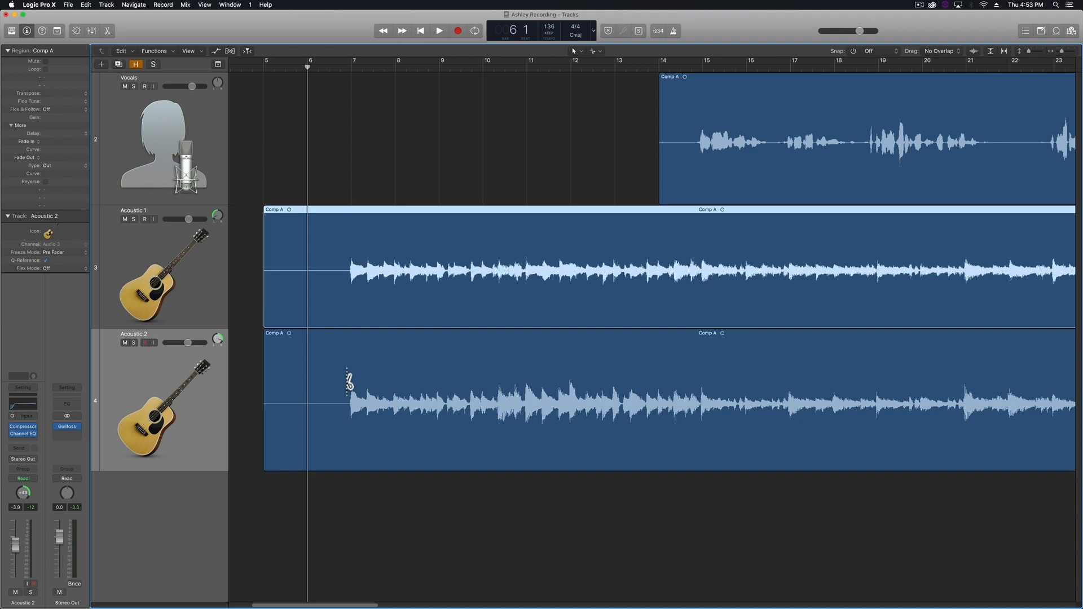
- Delete a marquee selection from about bar 7 to bar 15 across both guitar regions, and undo the deletion
{"action": "left_click_drag", "start_coordinate": [350, 237], "coordinate": [444, 384]}
{"action": "left_click_drag", "start_coordinate": [632, 416], "coordinate": [702, 420]}
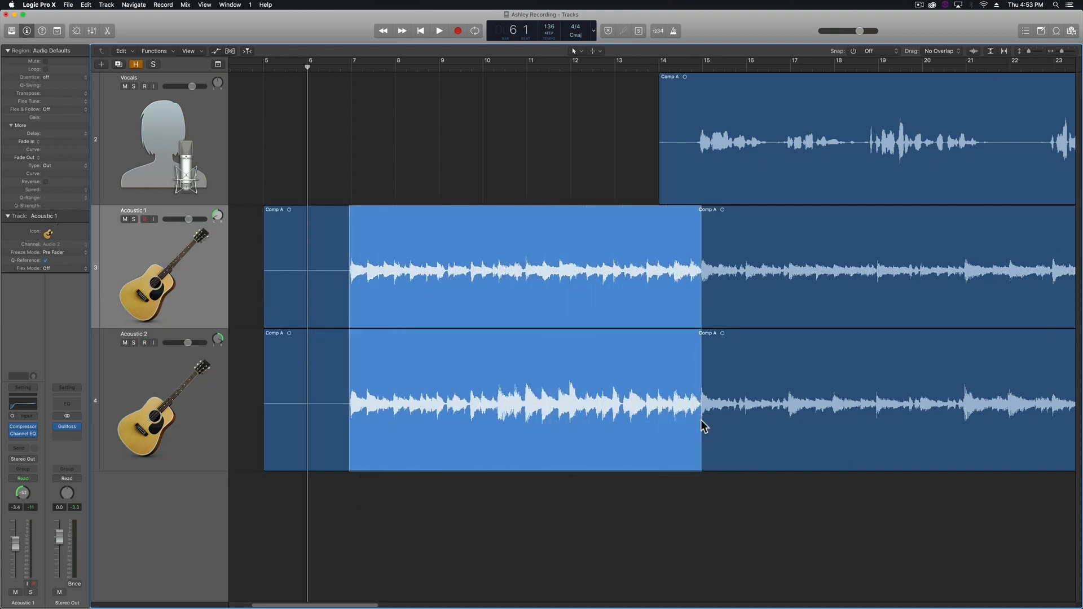
{"action": "left_click", "coordinate": [576, 392]}
{"action": "key", "text": "Delete"}
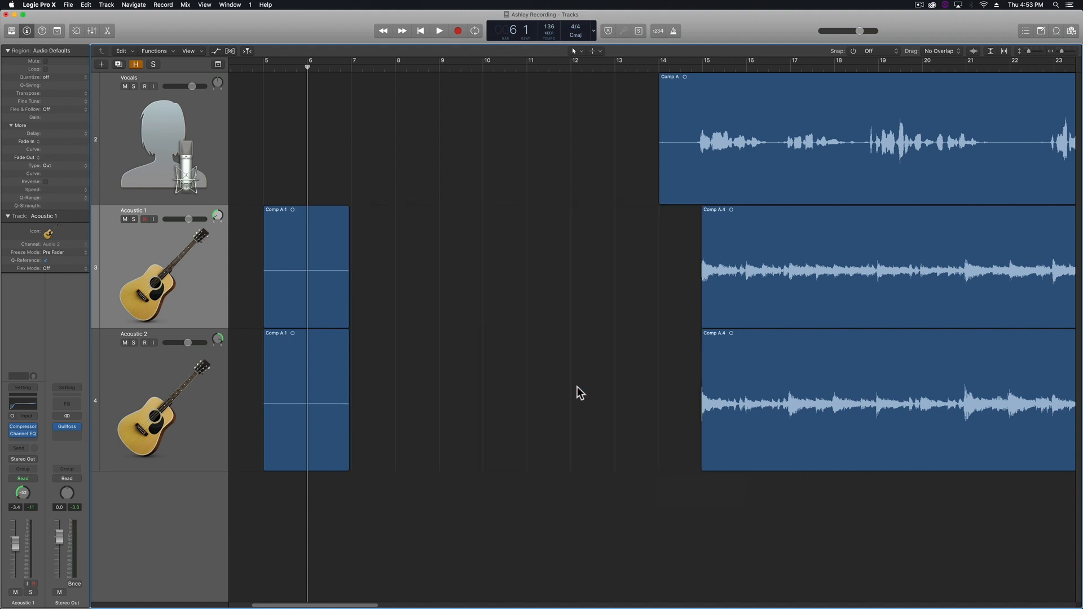
{"action": "key", "text": "super+z"}
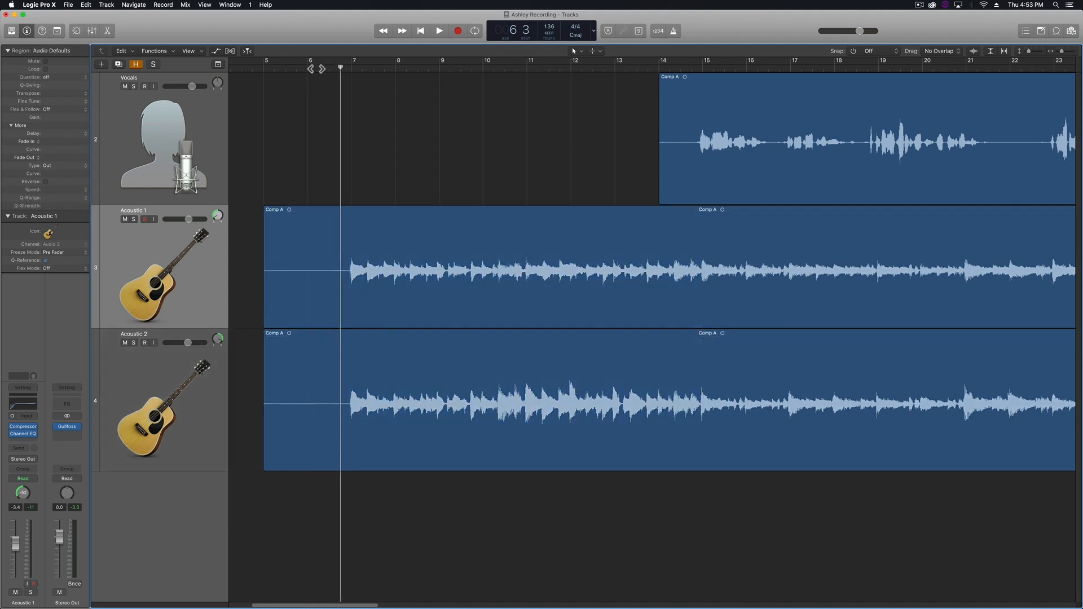
- Split both guitar regions at the playhead, placed just before bar 7, and delete the silent pieces in front of it
{"action": "left_click_drag", "start_coordinate": [316, 68], "coordinate": [345, 145]}
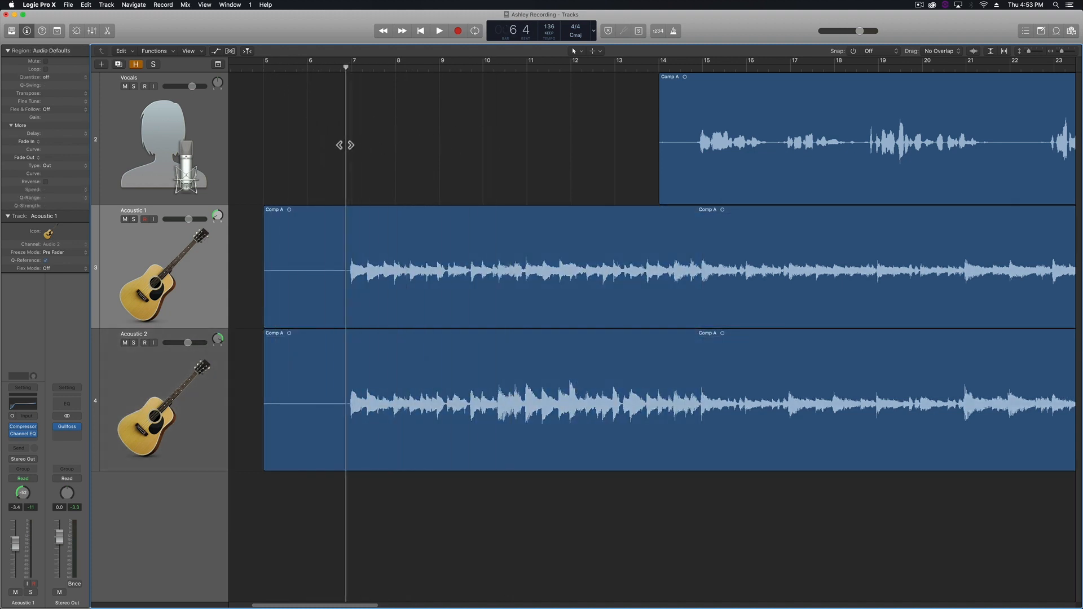
{"action": "left_click_drag", "start_coordinate": [421, 144], "coordinate": [402, 389]}
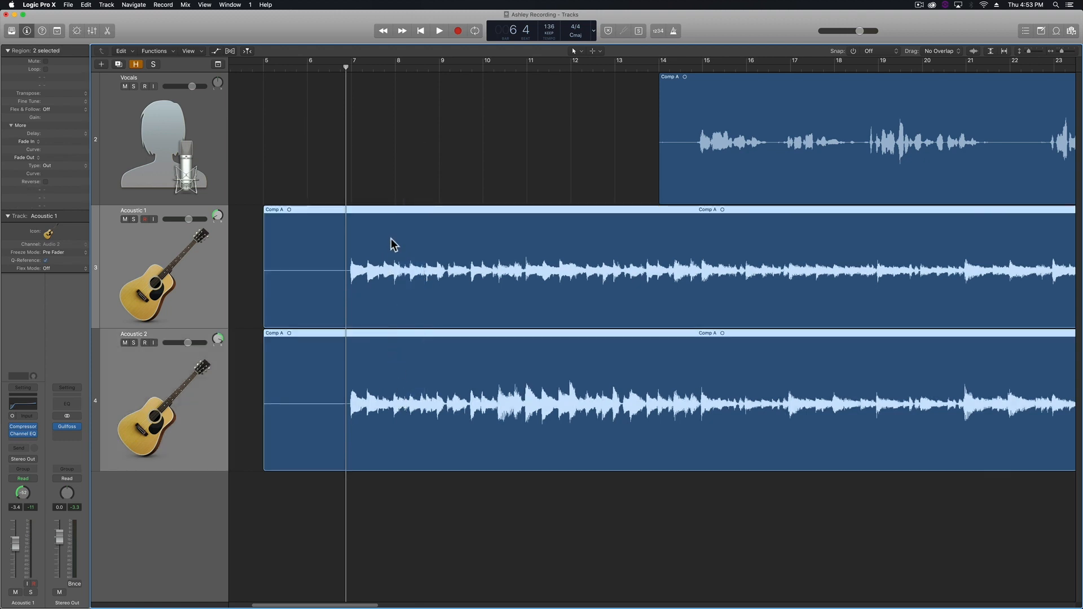
{"action": "key", "text": "super+t"}
{"action": "left_click", "coordinate": [392, 180]}
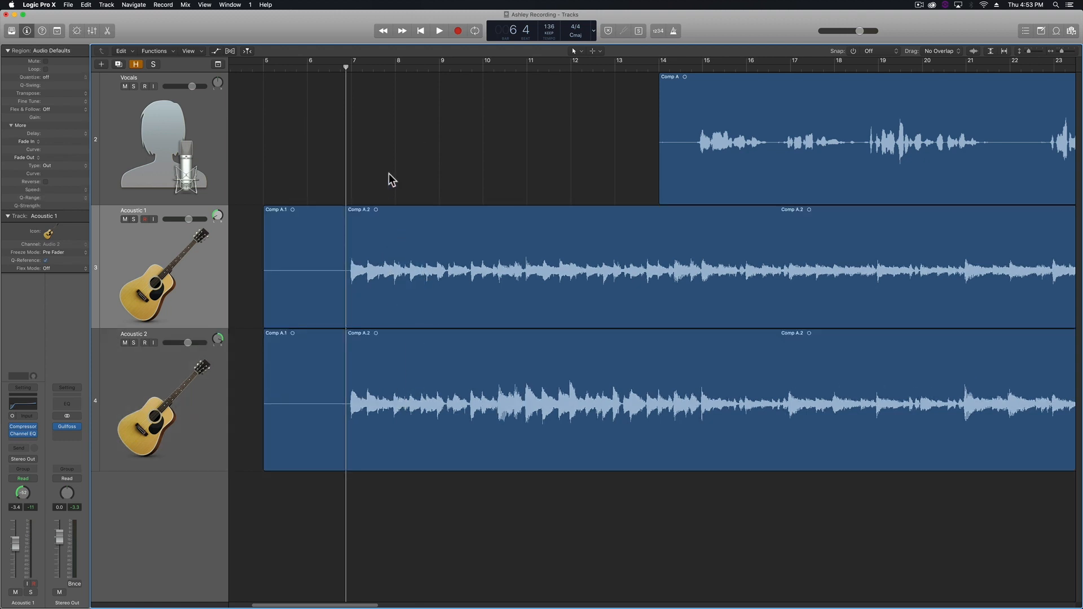
{"action": "left_click", "coordinate": [302, 384]}
{"action": "key", "text": "Delete"}
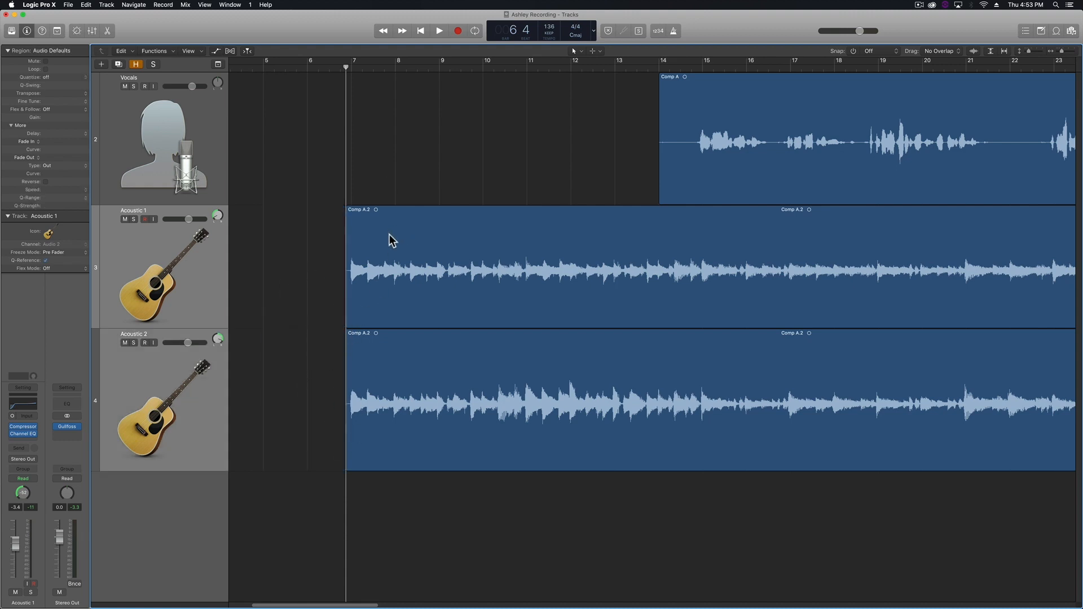
- Try fading in the Acoustic 1 and Acoustic 2 regions separately over their silent starts with the Fade Tool, and undo both fades
{"action": "key", "text": "super+Right"}
{"action": "key", "text": "super+Right"}
{"action": "key", "text": "super+Right"}
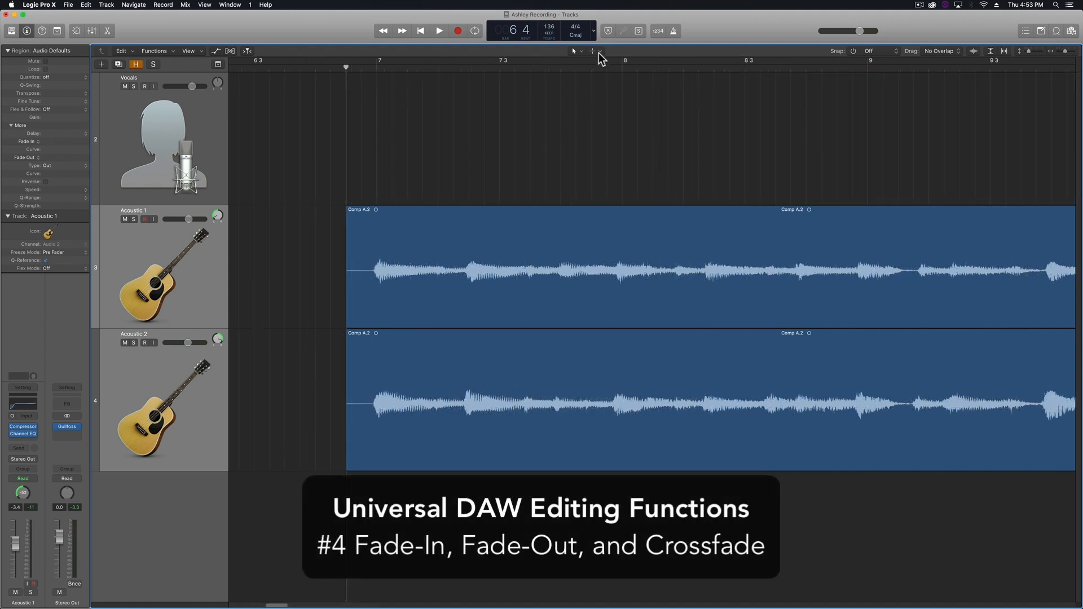
{"action": "left_click", "coordinate": [599, 51]}
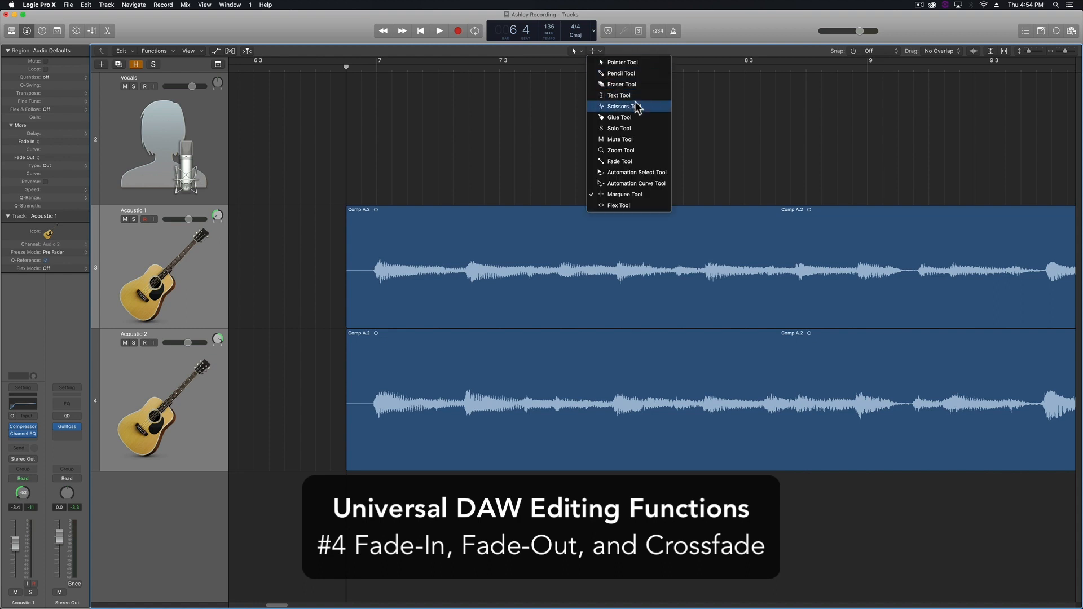
{"action": "left_click", "coordinate": [635, 162]}
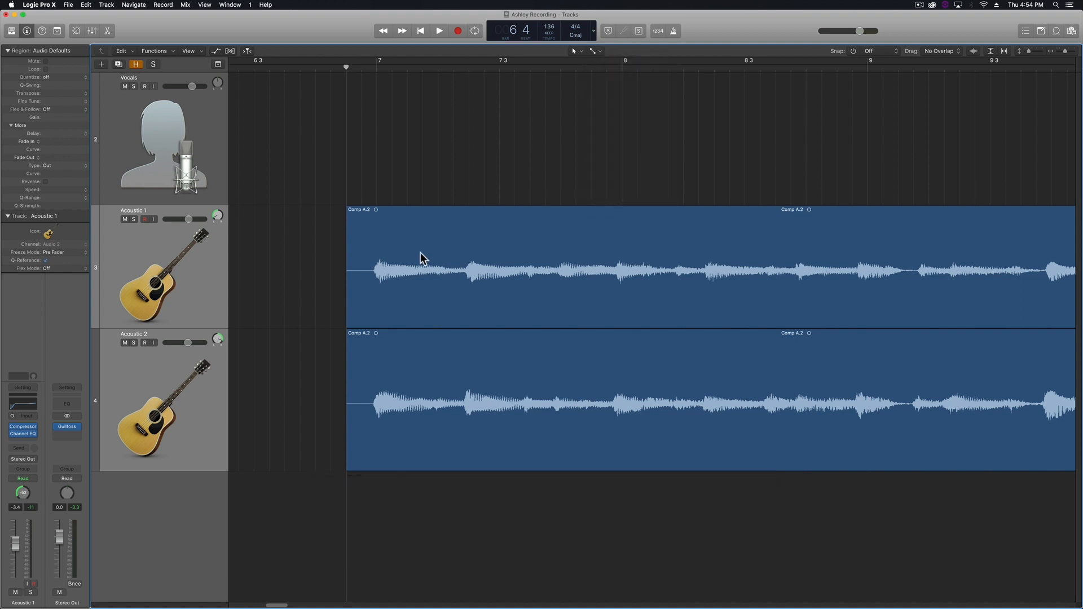
{"action": "left_click_drag", "start_coordinate": [370, 275], "coordinate": [316, 285]}
{"action": "left_click_drag", "start_coordinate": [367, 359], "coordinate": [306, 362]}
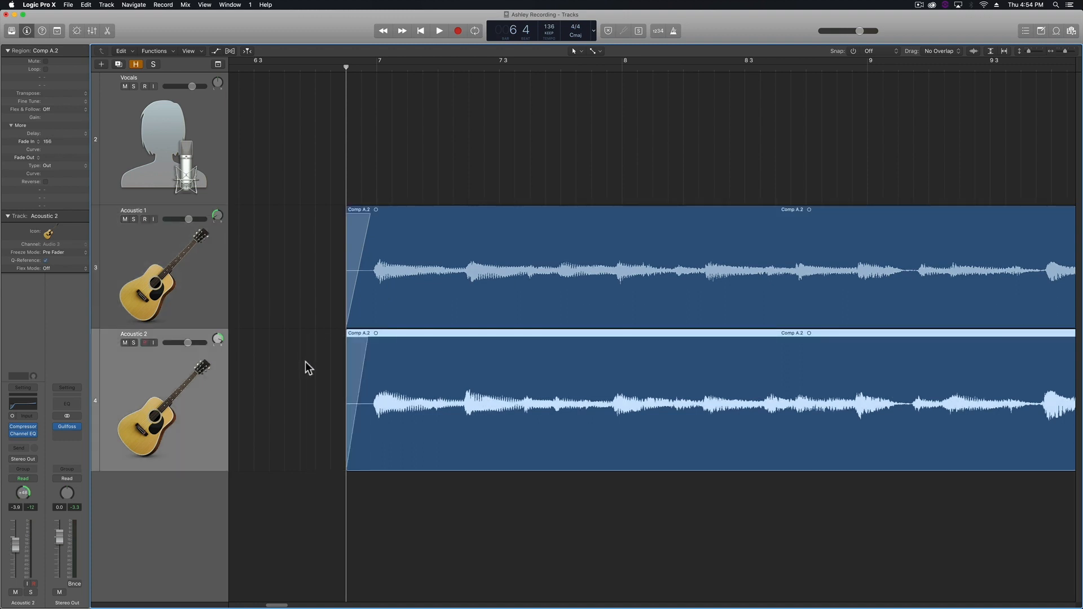
{"action": "key", "text": "super+z"}
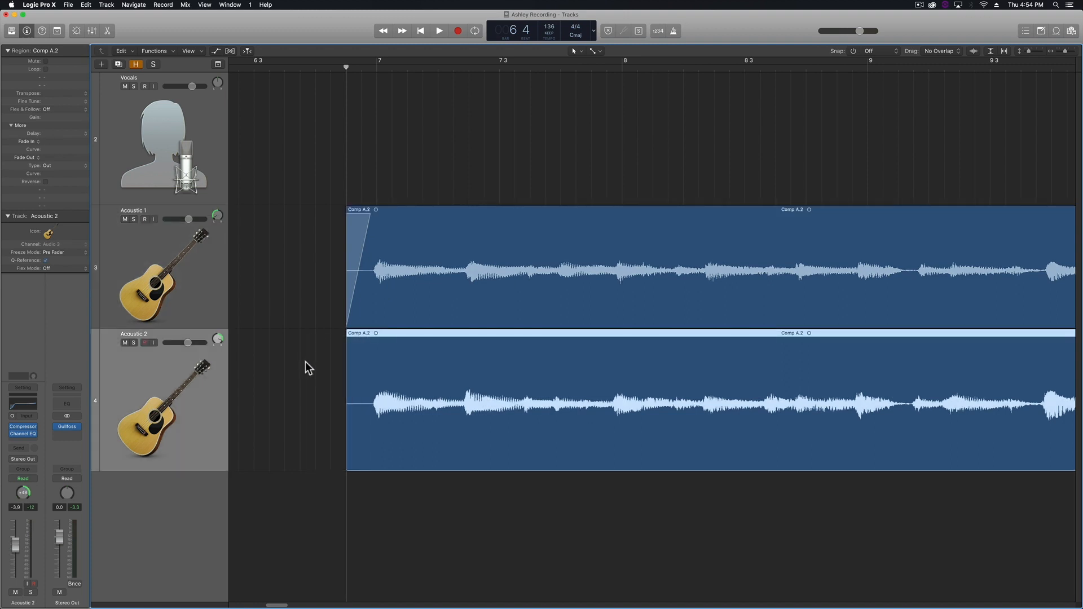
{"action": "key", "text": "super+z"}
- Switch the secondary tool back to the Marquee Tool and fade in both guitar regions together over their silent starts
{"action": "left_click", "coordinate": [600, 53]}
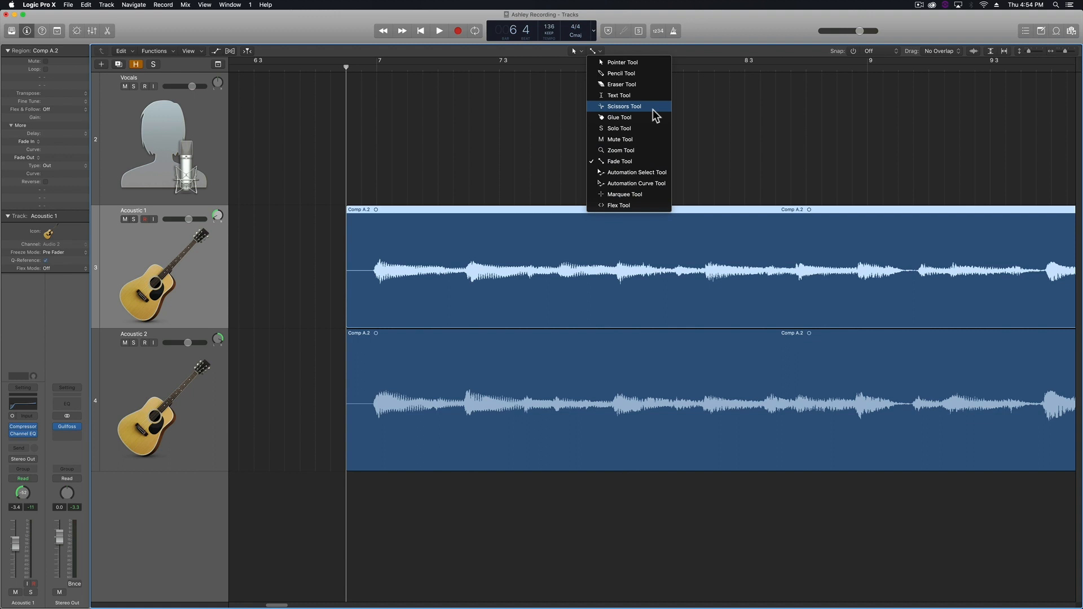
{"action": "left_click", "coordinate": [649, 195]}
{"action": "left_click", "coordinate": [498, 148]}
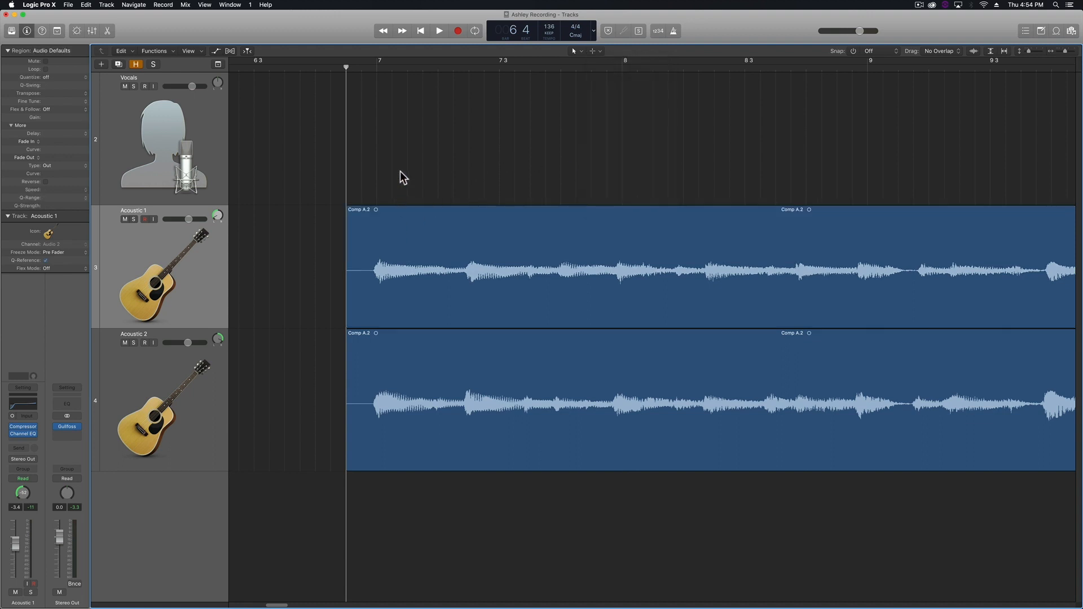
{"action": "left_click_drag", "start_coordinate": [404, 164], "coordinate": [395, 373]}
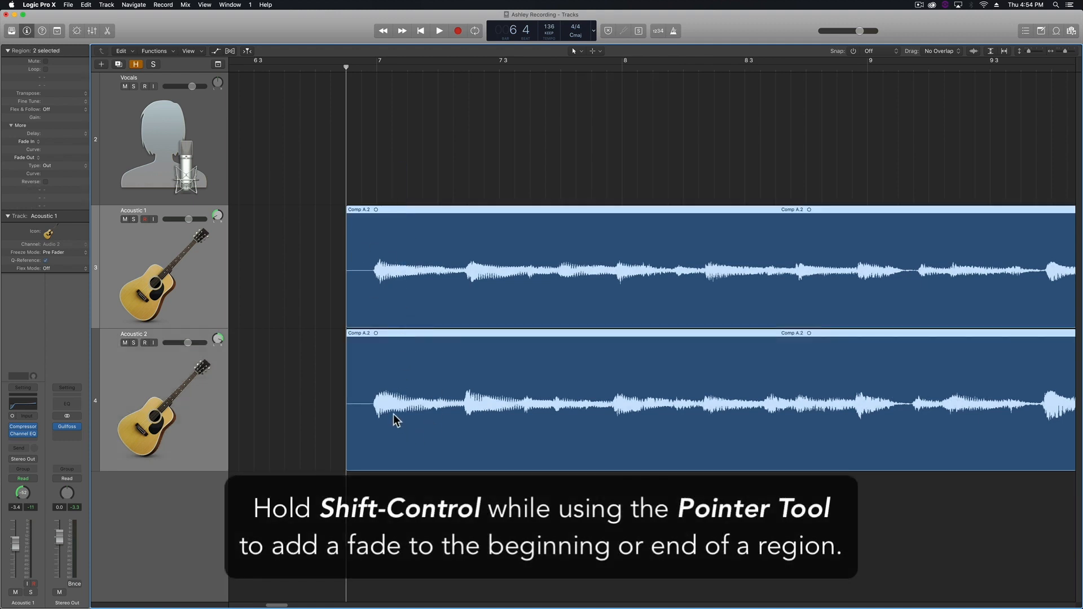
{"action": "left_click_drag", "start_coordinate": [372, 276], "coordinate": [305, 273]}
{"action": "left_click", "coordinate": [305, 280]}
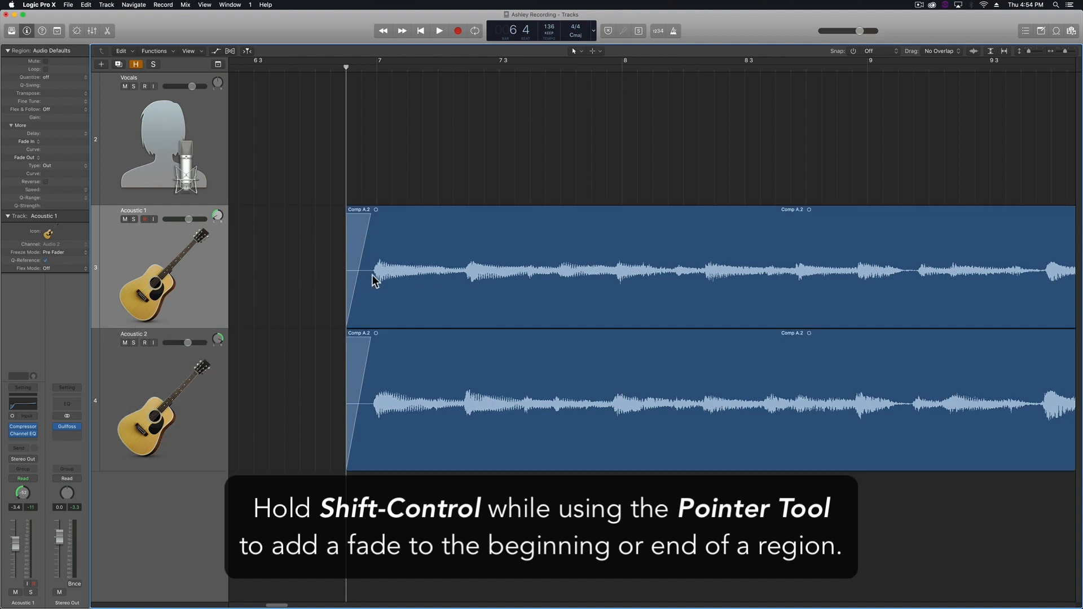
- Adjust the length and curve of the fade-in on the Acoustic 1 region, and clear the region selection
{"action": "mouse_move", "coordinate": [358, 265]}
{"action": "left_mouse_down"}
{"action": "mouse_move", "coordinate": [387, 278]}
{"action": "mouse_move", "coordinate": [331, 286]}
{"action": "mouse_move", "coordinate": [391, 312]}
{"action": "mouse_move", "coordinate": [334, 290]}
{"action": "mouse_move", "coordinate": [356, 284]}
{"action": "mouse_move", "coordinate": [357, 251]}
{"action": "mouse_move", "coordinate": [372, 275]}
{"action": "mouse_move", "coordinate": [375, 259]}
{"action": "left_mouse_up"}
{"action": "left_click_drag", "start_coordinate": [370, 215], "coordinate": [370, 254]}
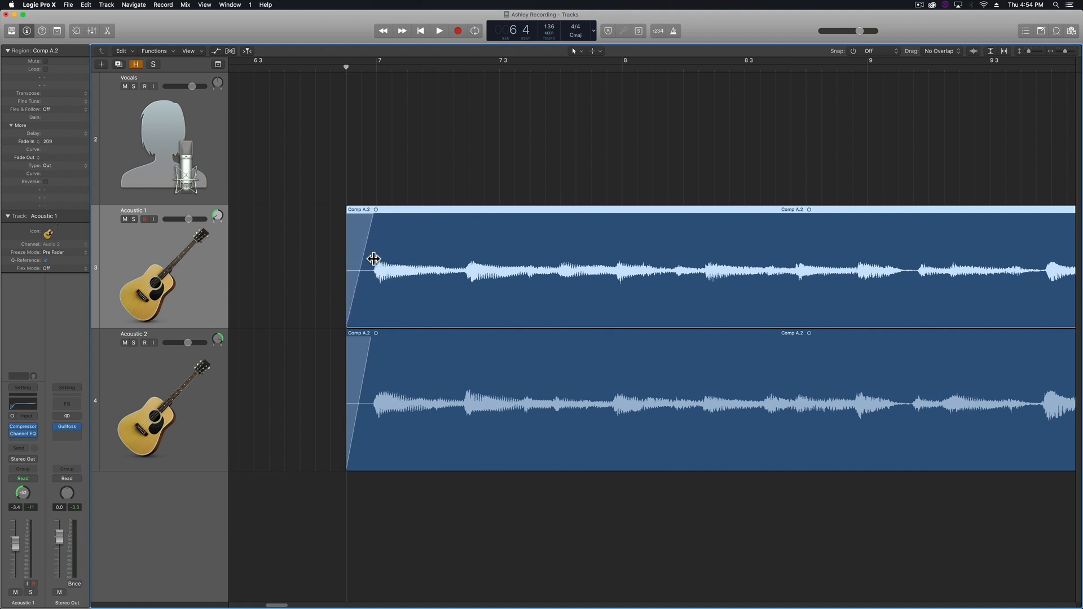
{"action": "left_click", "coordinate": [331, 282]}
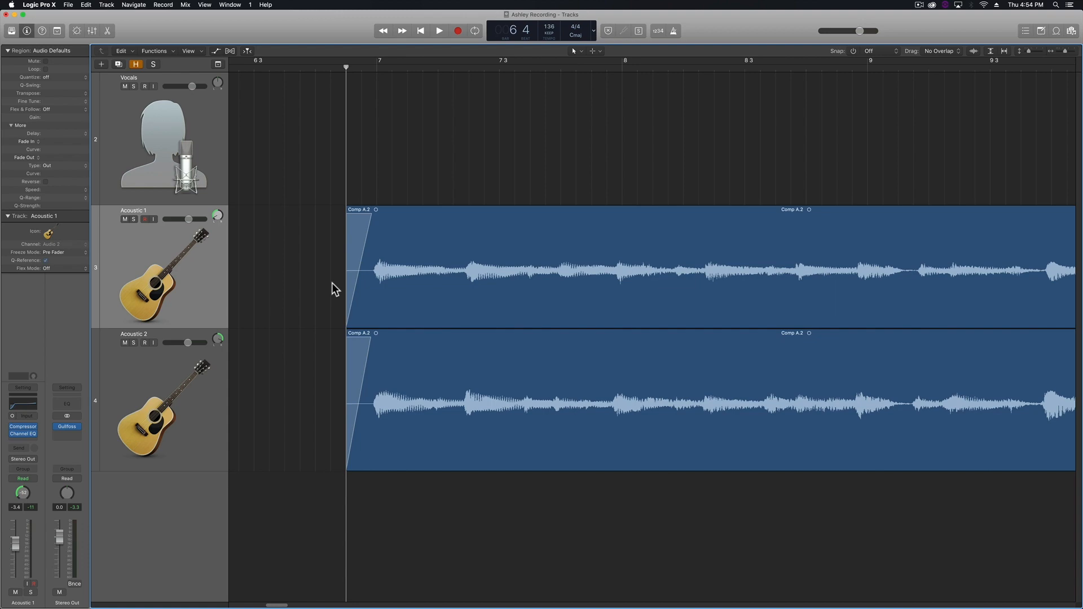
- Delete the silent tails of both guitar regions with a marquee selection starting about halfway through bar 53
{"action": "key", "text": "super+Left"}
{"action": "key", "text": "super+Left"}
{"action": "key", "text": "super+Left"}
{"action": "key", "text": "super+Left"}
{"action": "key", "text": "super+Left"}
{"action": "key", "text": "super+Left"}
{"action": "key", "text": "super+Left"}
{"action": "key", "text": "super+Left"}
{"action": "key", "text": "super+Left"}
{"action": "key", "text": "super+Left"}
{"action": "key", "text": "super+Left"}
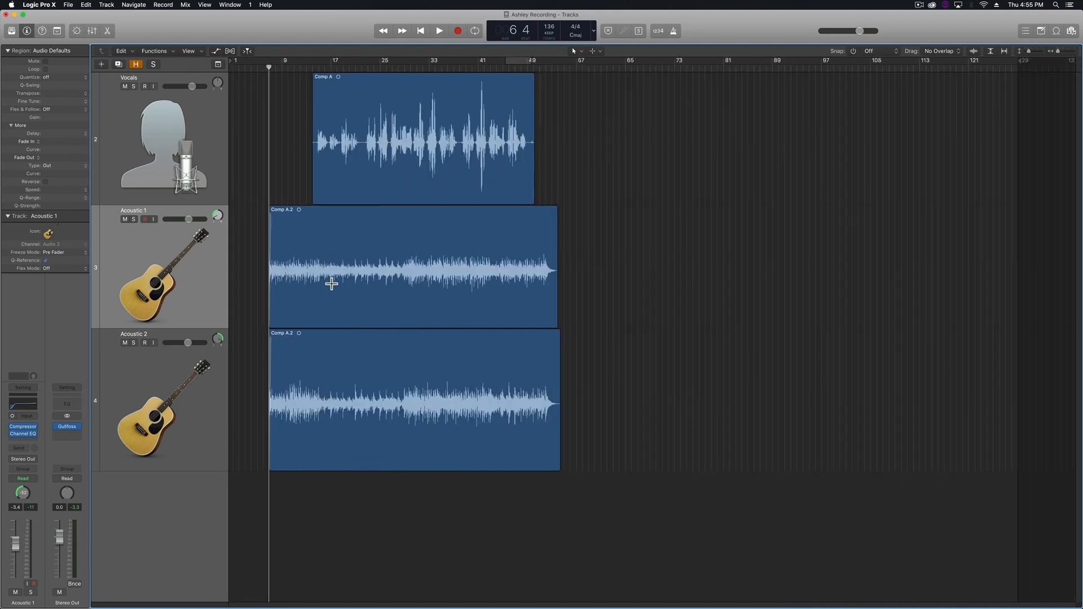
{"action": "left_click", "coordinate": [557, 68]}
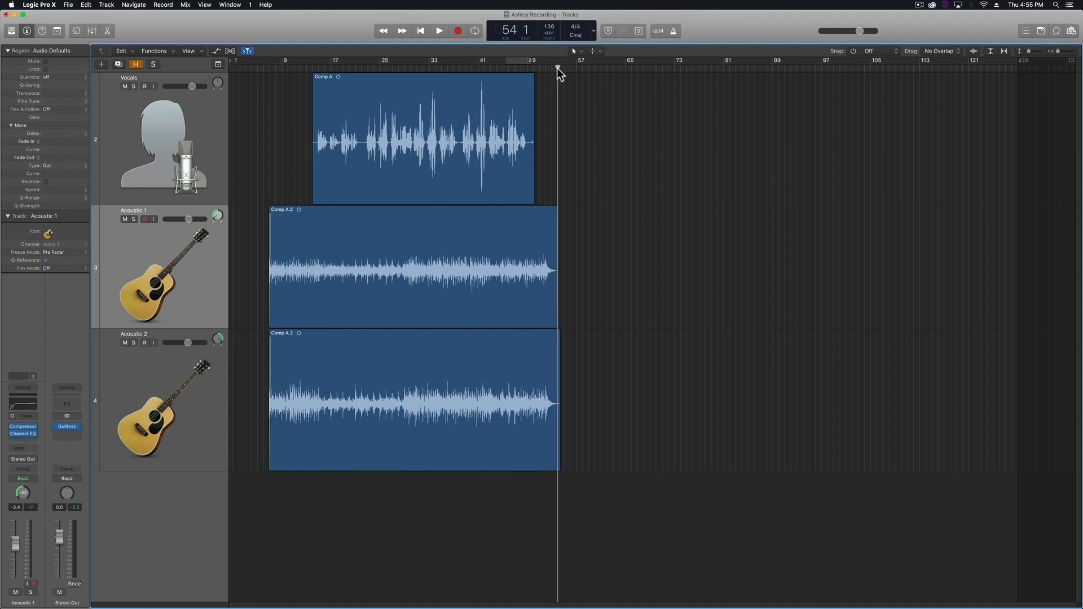
{"action": "key", "text": "super+Right"}
{"action": "key", "text": "super+Right"}
{"action": "key", "text": "super+Right"}
{"action": "key", "text": "super+Right"}
{"action": "key", "text": "super+Right"}
{"action": "key", "text": "super+Right"}
{"action": "key", "text": "super+Right"}
{"action": "key", "text": "super+Right"}
{"action": "left_click_drag", "start_coordinate": [729, 271], "coordinate": [522, 377]}
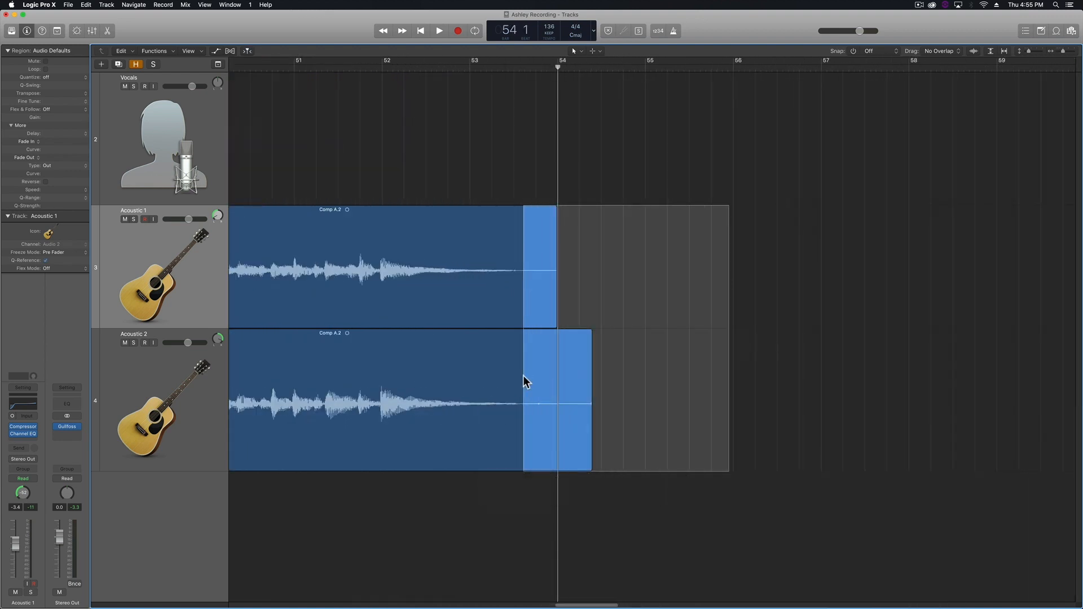
{"action": "key", "text": "Delete"}
- Select both guitar regions and add a fade-out over their final decay, starting just before bar 53
{"action": "left_click_drag", "start_coordinate": [688, 314], "coordinate": [489, 389]}
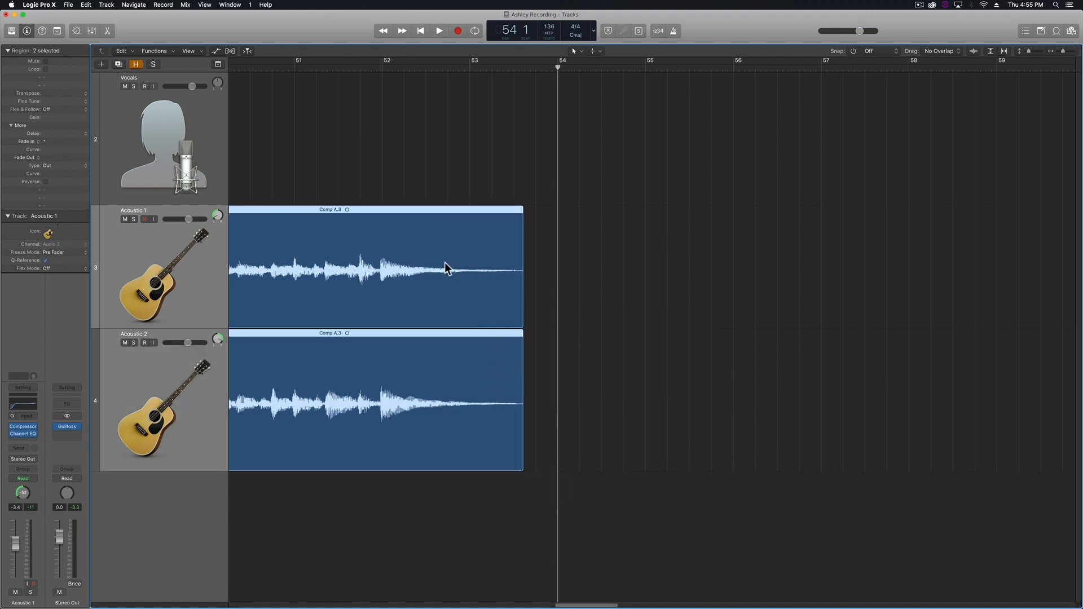
{"action": "left_click_drag", "start_coordinate": [444, 263], "coordinate": [542, 273]}
{"action": "left_click", "coordinate": [605, 286]}
- Delete the silent start of the vocal region from bar 14 to just before the first phrase near bar 15
{"action": "key", "text": "super+Left"}
{"action": "key", "text": "super+Left"}
{"action": "key", "text": "super+Left"}
{"action": "key", "text": "super+Left"}
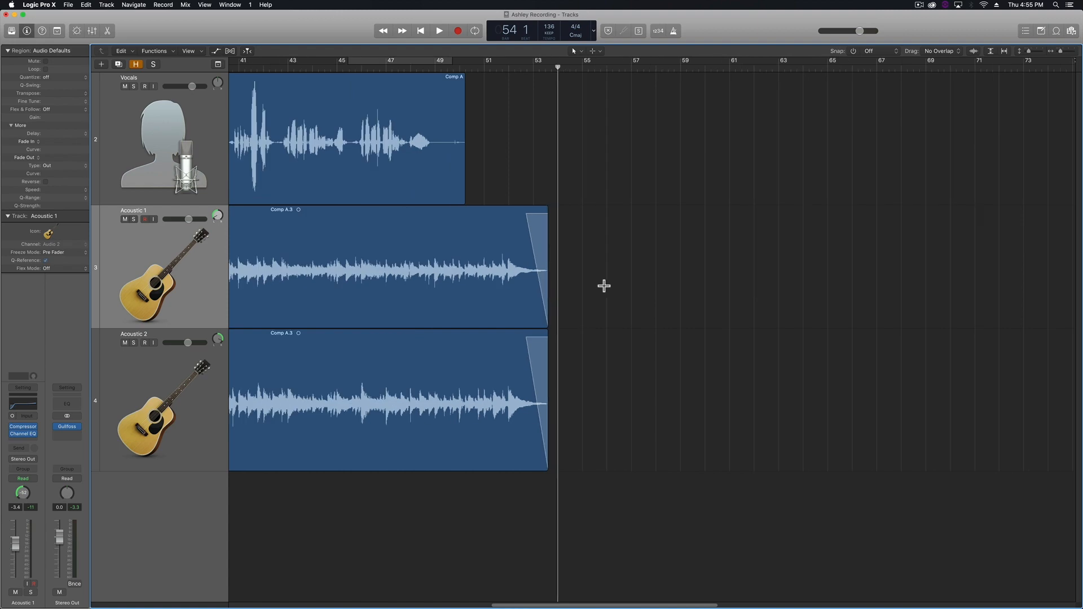
{"action": "key", "text": "super+Left"}
{"action": "key", "text": "super+Left"}
{"action": "scroll", "coordinate": [601, 258], "scroll_direction": "left", "scroll_amount": 5}
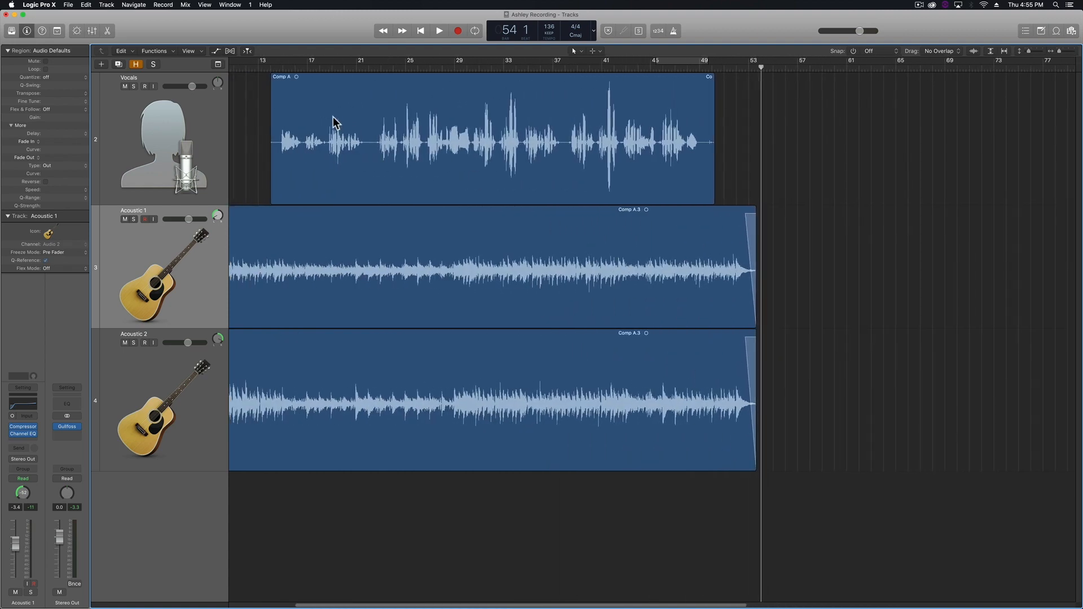
{"action": "left_click", "coordinate": [274, 67]}
{"action": "key", "text": "super+Right"}
{"action": "key", "text": "super+Right"}
{"action": "key", "text": "super+Right"}
{"action": "key", "text": "super+Right"}
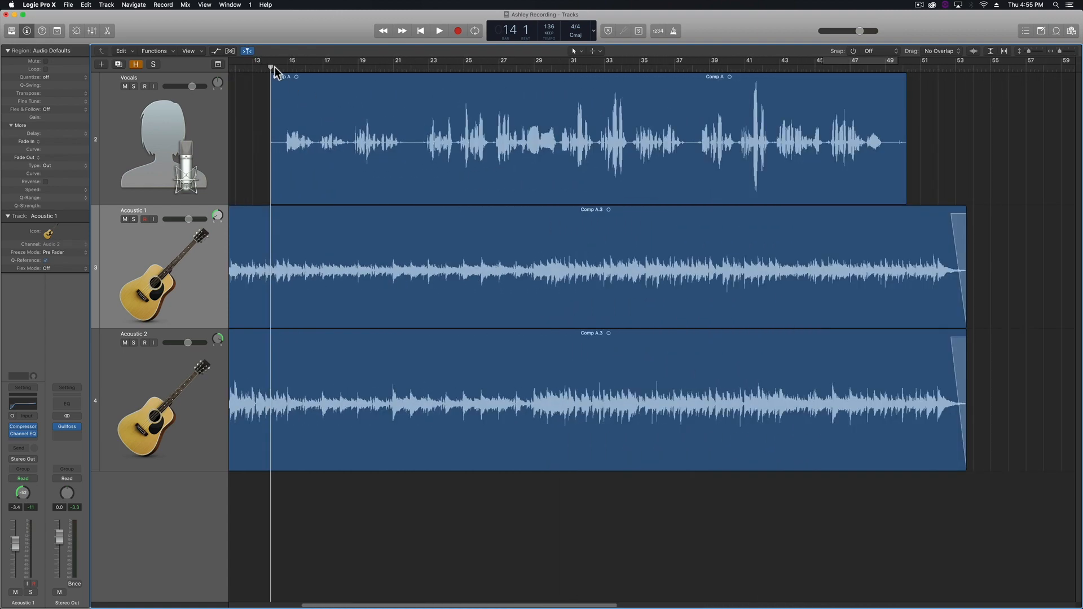
{"action": "key", "text": "super+Right"}
{"action": "key", "text": "super+Right"}
{"action": "left_click_drag", "start_coordinate": [270, 150], "coordinate": [373, 180]}
{"action": "key", "text": "Delete"}
- Delete the silent gap in the vocals from after the middle of bar 21 to just before bar 23
{"action": "scroll", "coordinate": [512, 162], "scroll_direction": "right", "scroll_amount": 10}
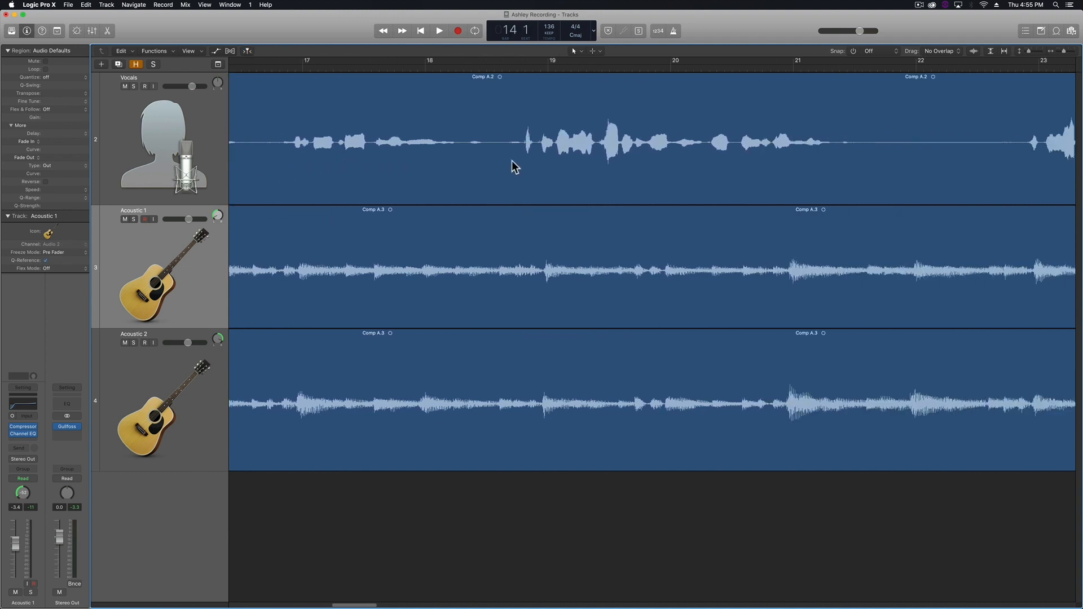
{"action": "left_click_drag", "start_coordinate": [511, 143], "coordinate": [655, 163]}
{"action": "key", "text": "Delete"}
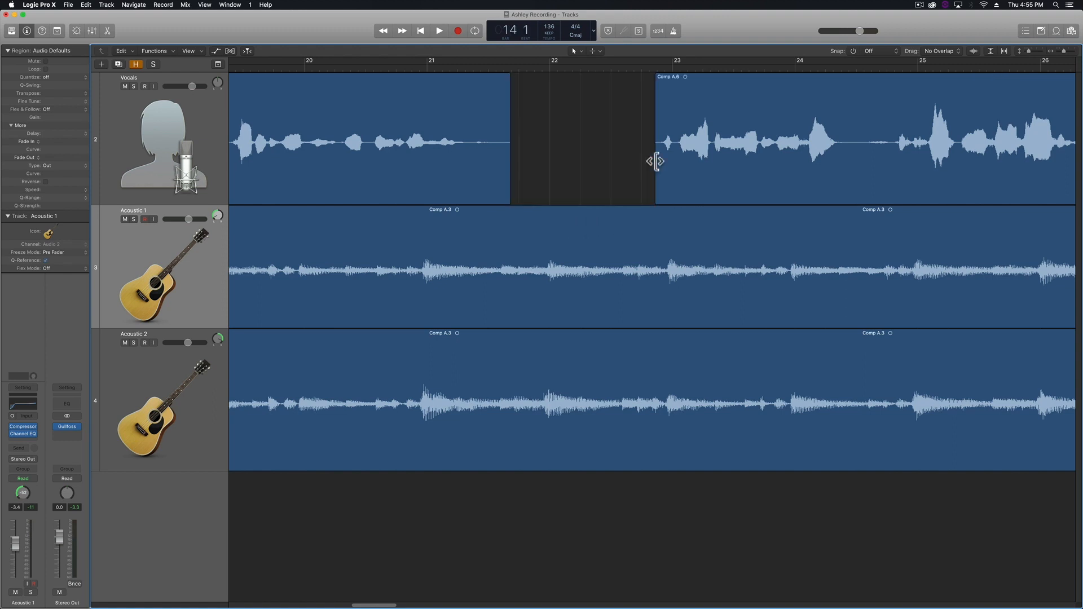
- Delete the silent gap in the vocals between the middle of bar 37 and the middle of bar 38
{"action": "scroll", "coordinate": [655, 125], "scroll_direction": "right", "scroll_amount": 15}
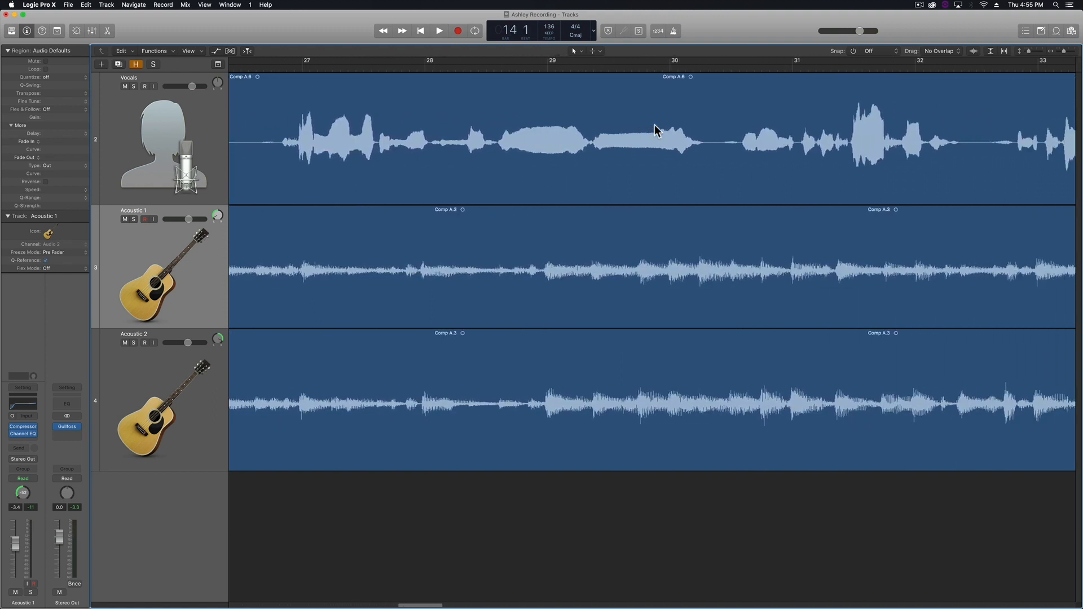
{"action": "scroll", "coordinate": [655, 131], "scroll_direction": "right", "scroll_amount": 10}
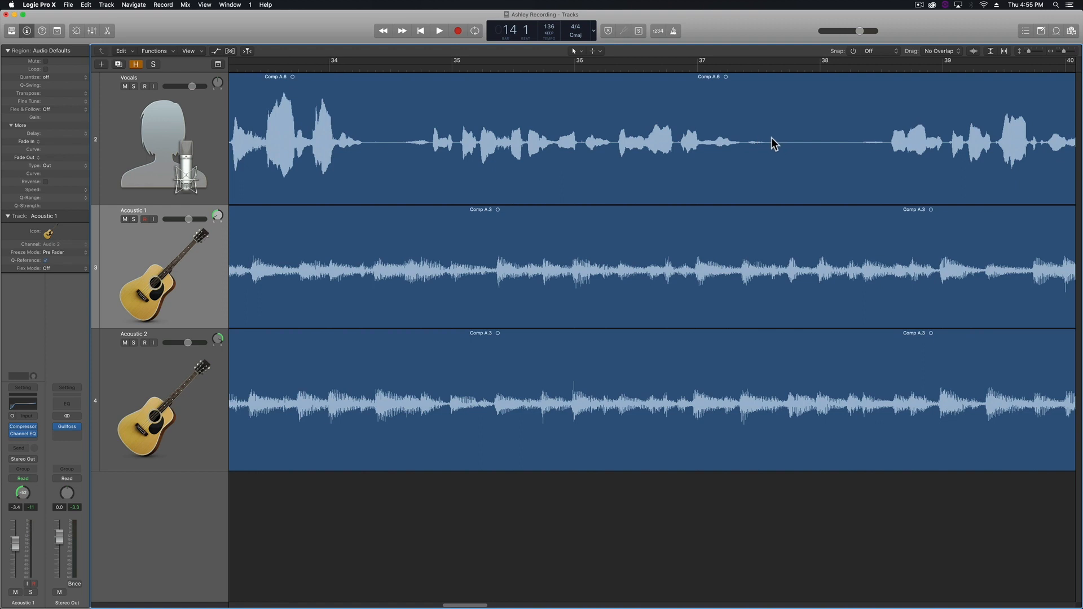
{"action": "left_click_drag", "start_coordinate": [775, 141], "coordinate": [885, 161]}
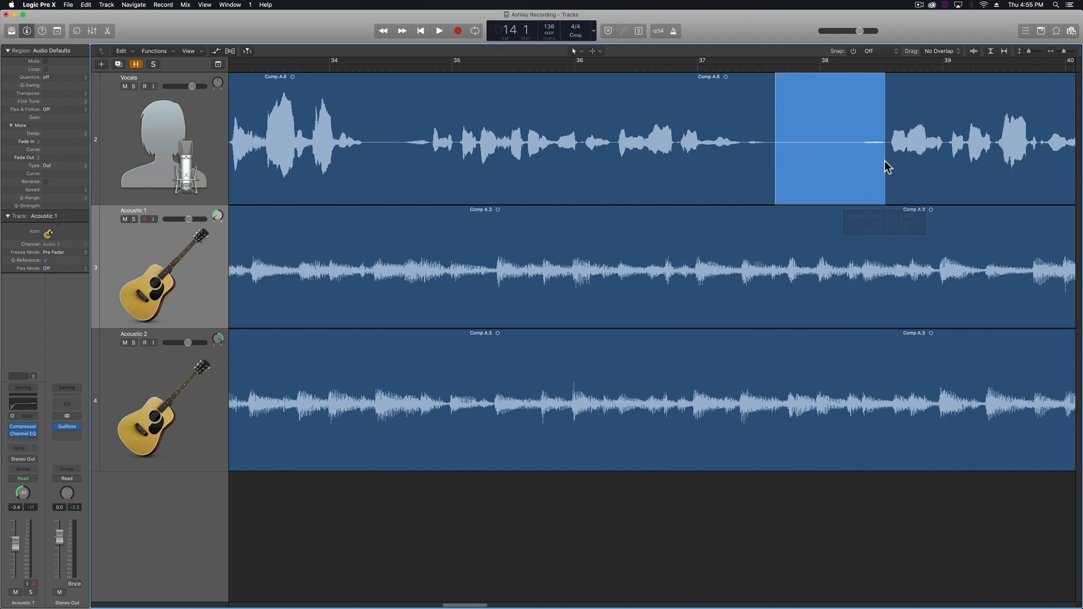
{"action": "key", "text": "Delete"}
- Trim the silent tail off the last vocal region so that it ends just before bar 49
{"action": "key", "text": "super+Left"}
{"action": "key", "text": "super+Left"}
{"action": "key", "text": "super+Left"}
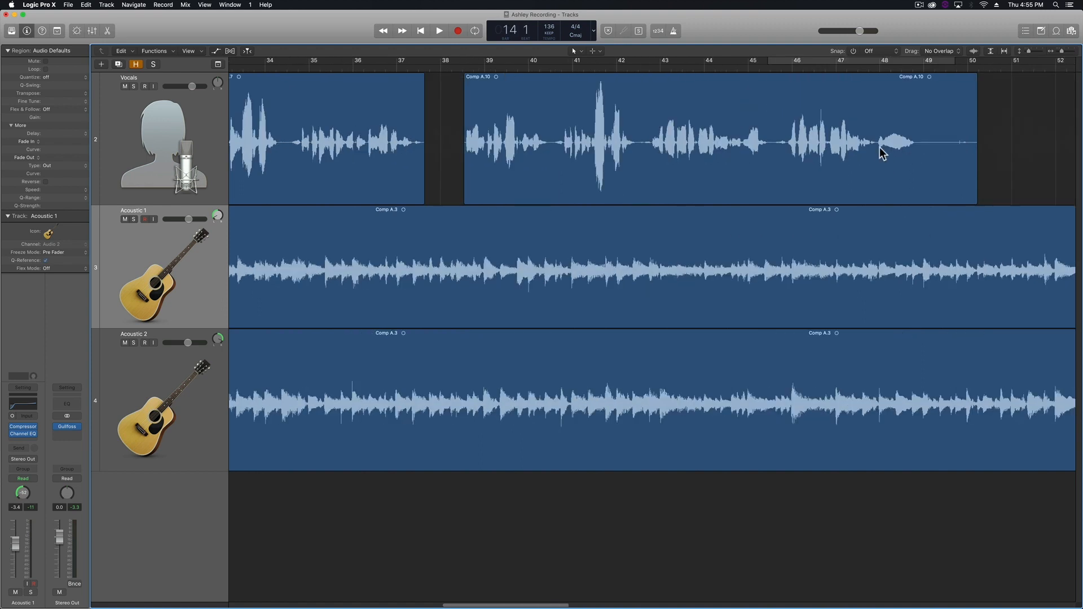
{"action": "scroll", "coordinate": [880, 147], "scroll_direction": "right", "scroll_amount": 3}
{"action": "left_click_drag", "start_coordinate": [854, 147], "coordinate": [801, 152]}
{"action": "key", "text": "super+Left"}
{"action": "key", "text": "super+Left"}
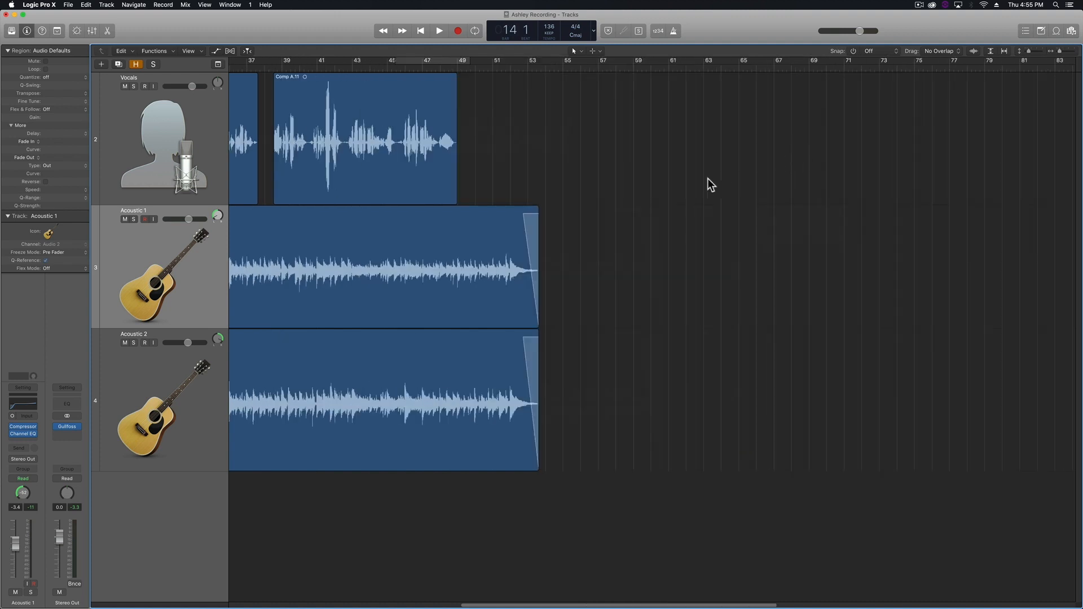
{"action": "scroll", "coordinate": [708, 179], "scroll_direction": "left", "scroll_amount": 3}
{"action": "scroll", "coordinate": [710, 178], "scroll_direction": "left", "scroll_amount": 8}
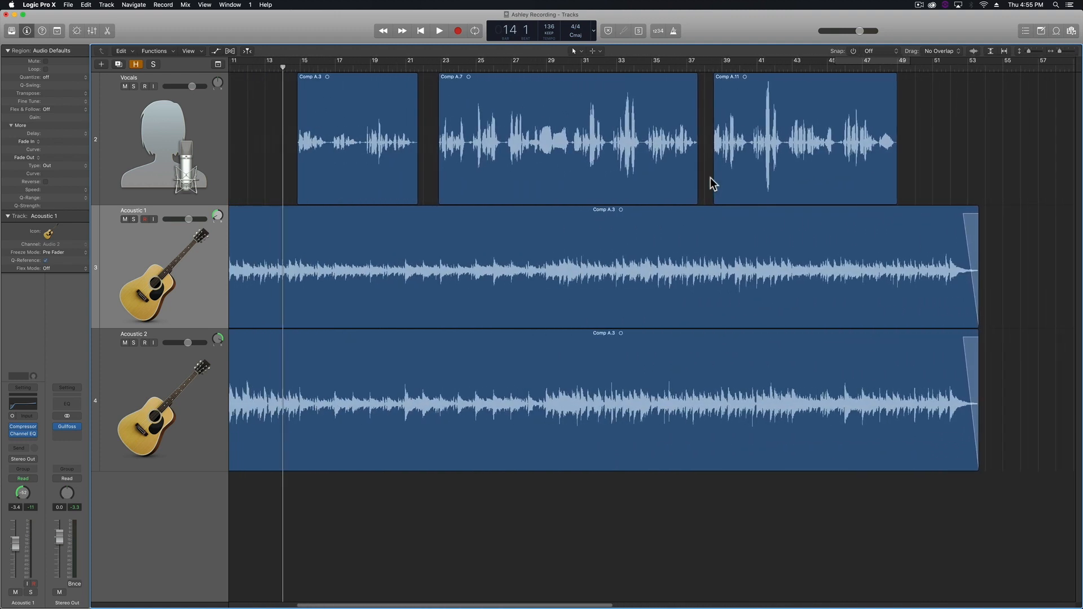
{"action": "scroll", "coordinate": [438, 171], "scroll_direction": "left", "scroll_amount": 2}
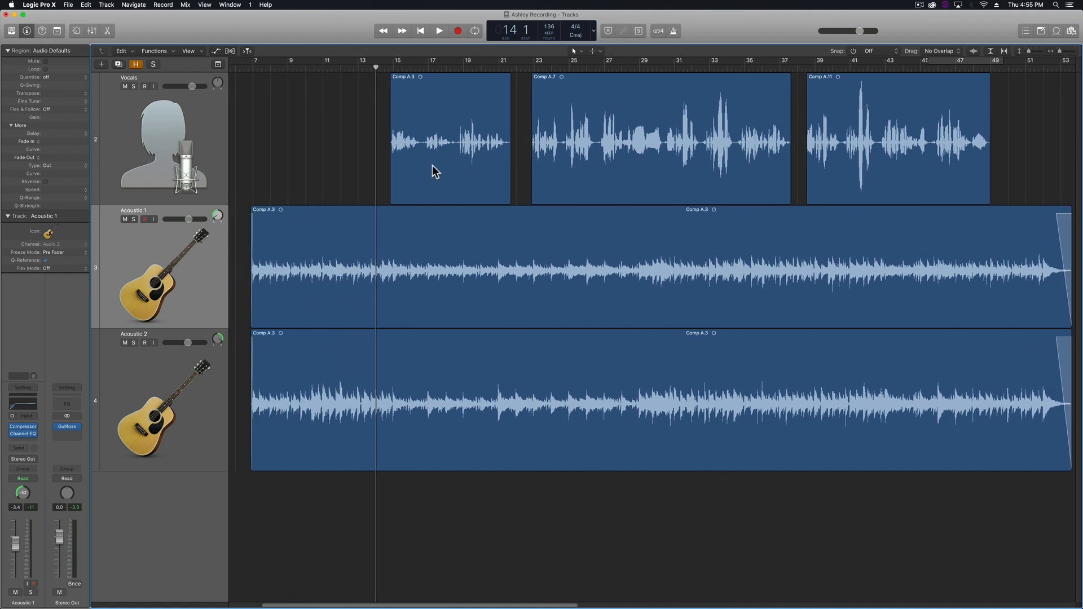
{"action": "key", "text": "super+Left"}
{"action": "scroll", "coordinate": [418, 165], "scroll_direction": "right", "scroll_amount": 1}
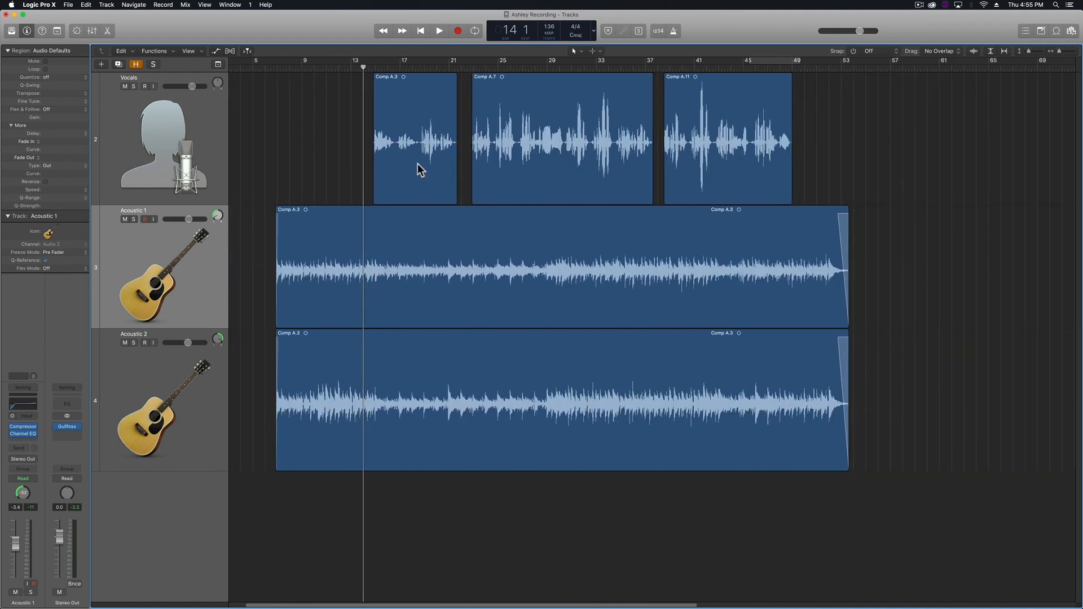
{"action": "left_click_drag", "start_coordinate": [380, 150], "coordinate": [711, 145]}
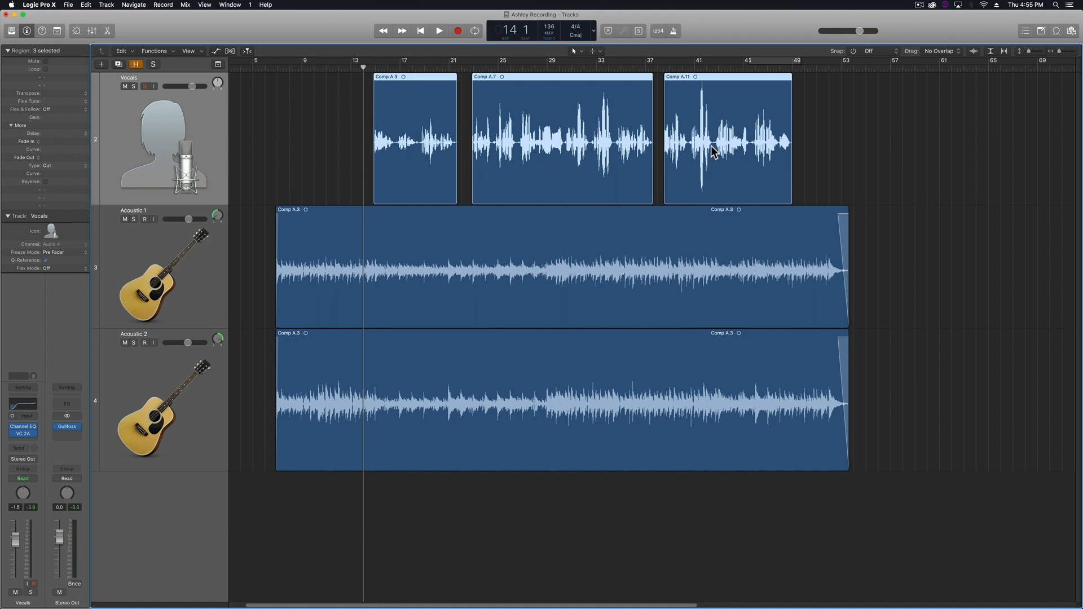
{"action": "left_click", "coordinate": [805, 140]}
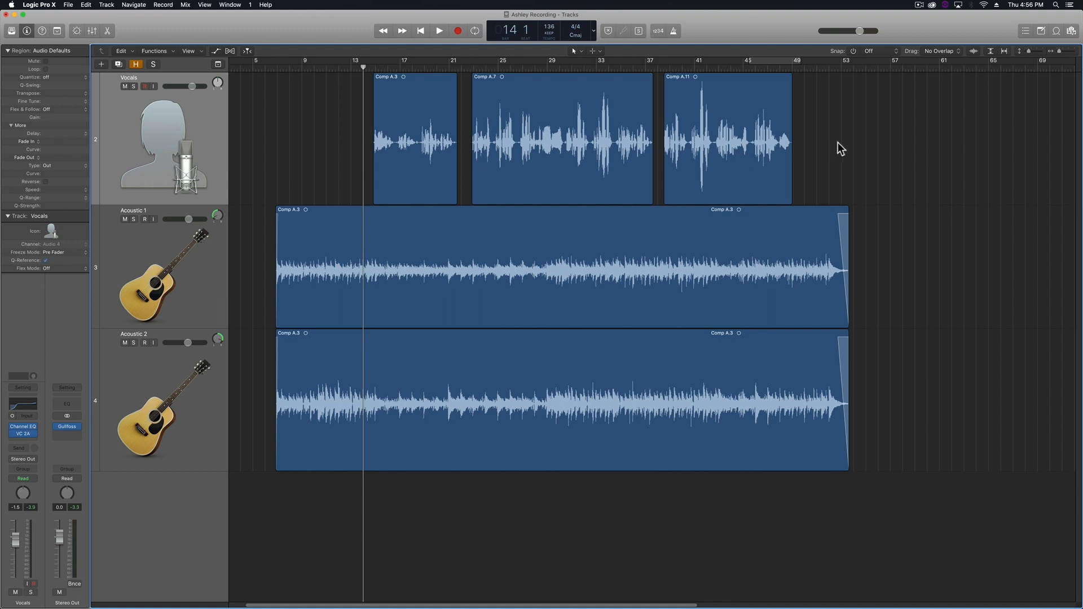
- Apply a fade-in of 10 and a fade-out of 10 to all three vocal regions
{"action": "left_click_drag", "start_coordinate": [858, 138], "coordinate": [408, 140]}
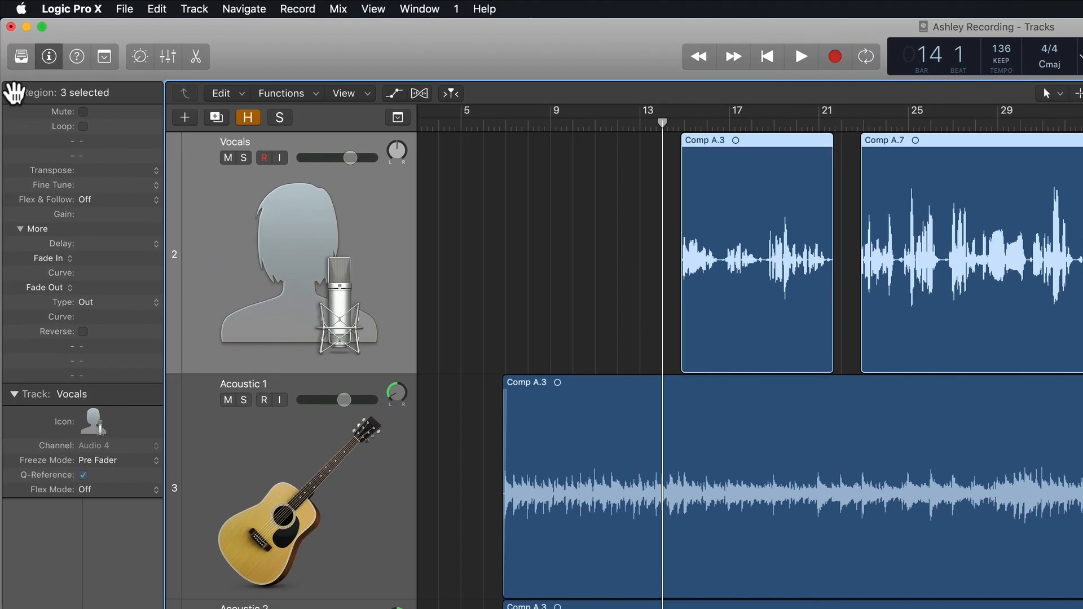
{"action": "left_click", "coordinate": [8, 50]}
{"action": "left_click", "coordinate": [14, 92]}
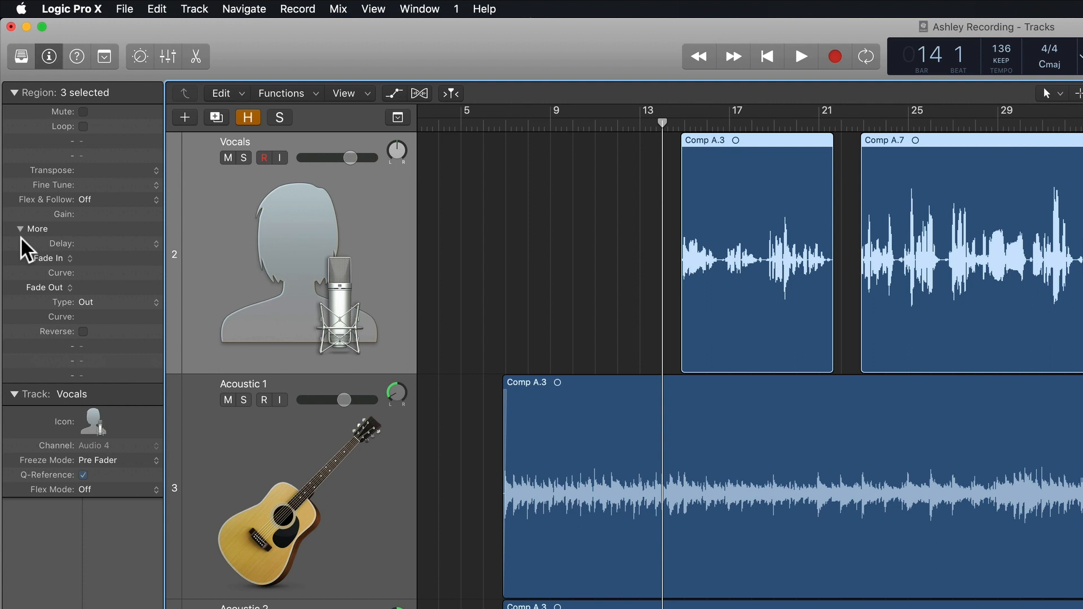
{"action": "left_click", "coordinate": [21, 229]}
{"action": "left_click", "coordinate": [20, 229]}
{"action": "double_click", "coordinate": [97, 258]}
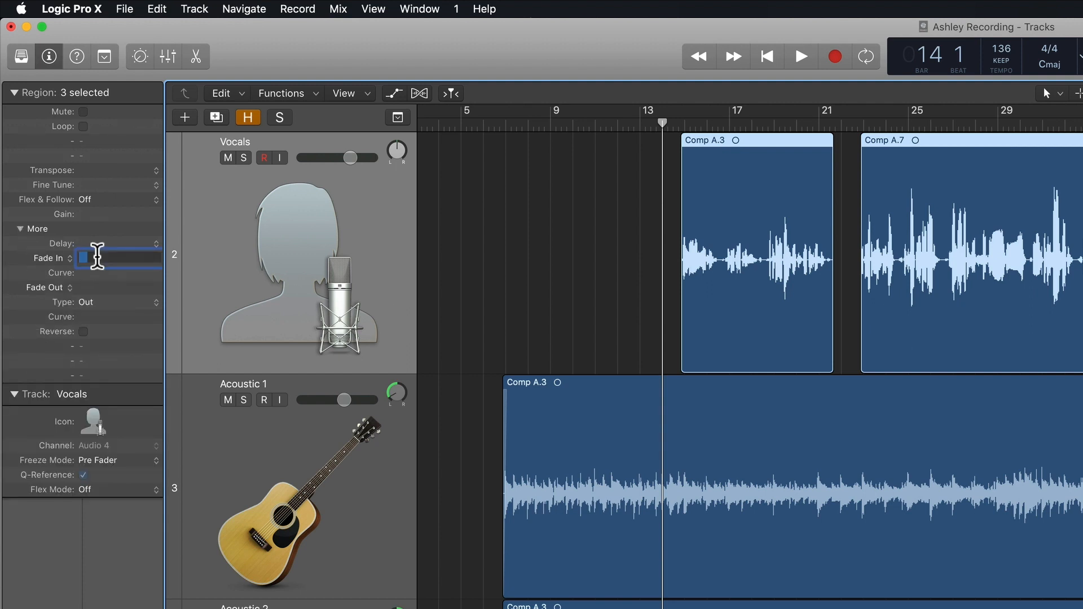
{"action": "type", "text": "10"}
{"action": "key", "text": "Return"}
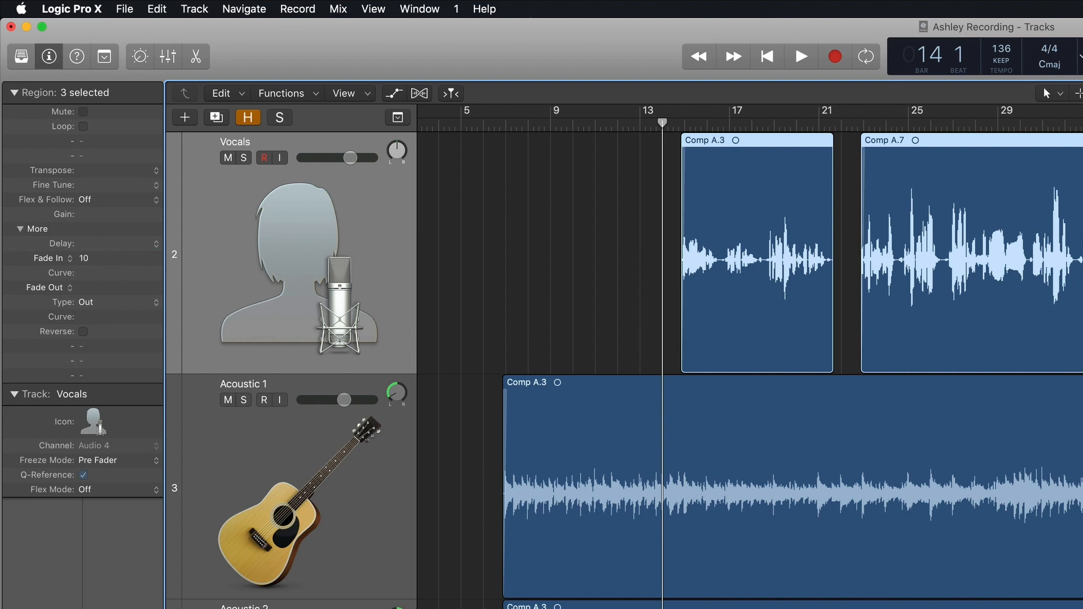
{"action": "double_click", "coordinate": [87, 288]}
{"action": "type", "text": "10"}
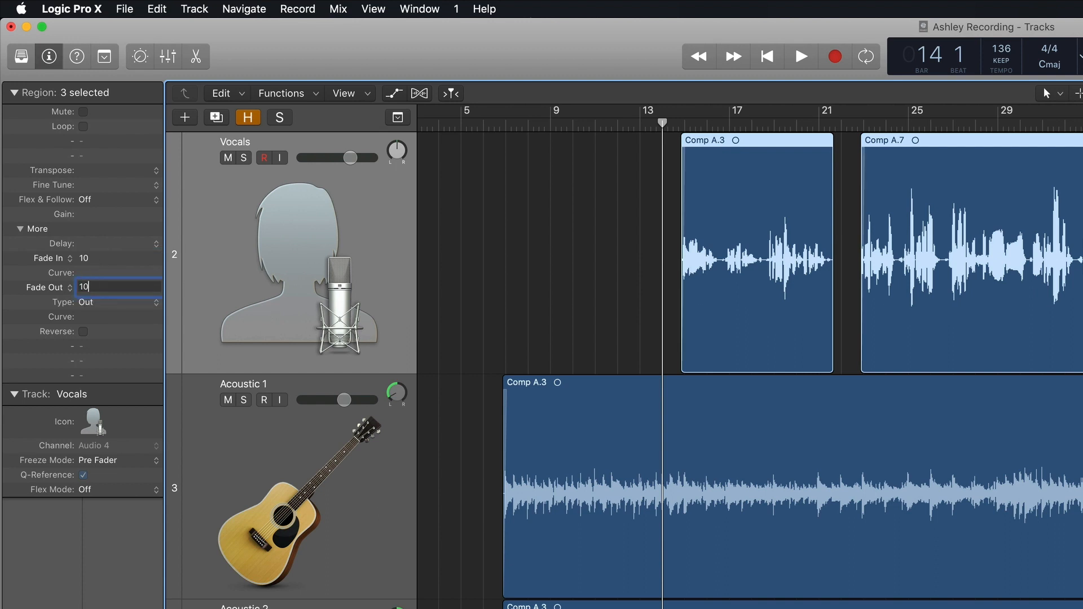
{"action": "key", "text": "Return"}
- Examine the fade-in at the start of the first vocal region near bar 15 up close
{"action": "left_click", "coordinate": [684, 128]}
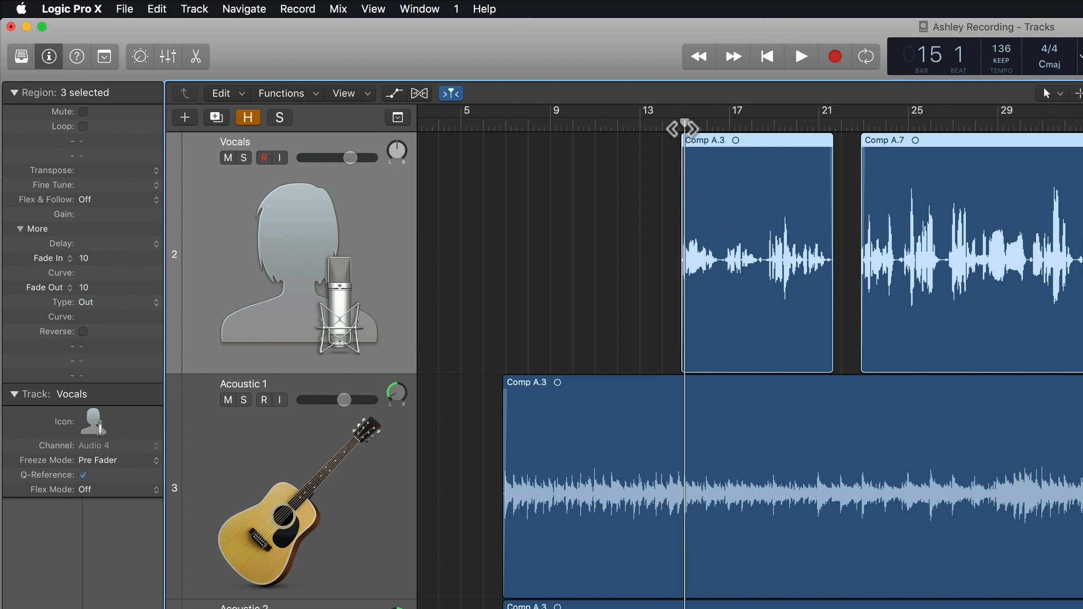
{"action": "key", "text": "super+Right"}
{"action": "key", "text": "super+Right"}
{"action": "key", "text": "super+Right"}
{"action": "key", "text": "super+Right"}
{"action": "key", "text": "super+Right"}
{"action": "key", "text": "super+Right"}
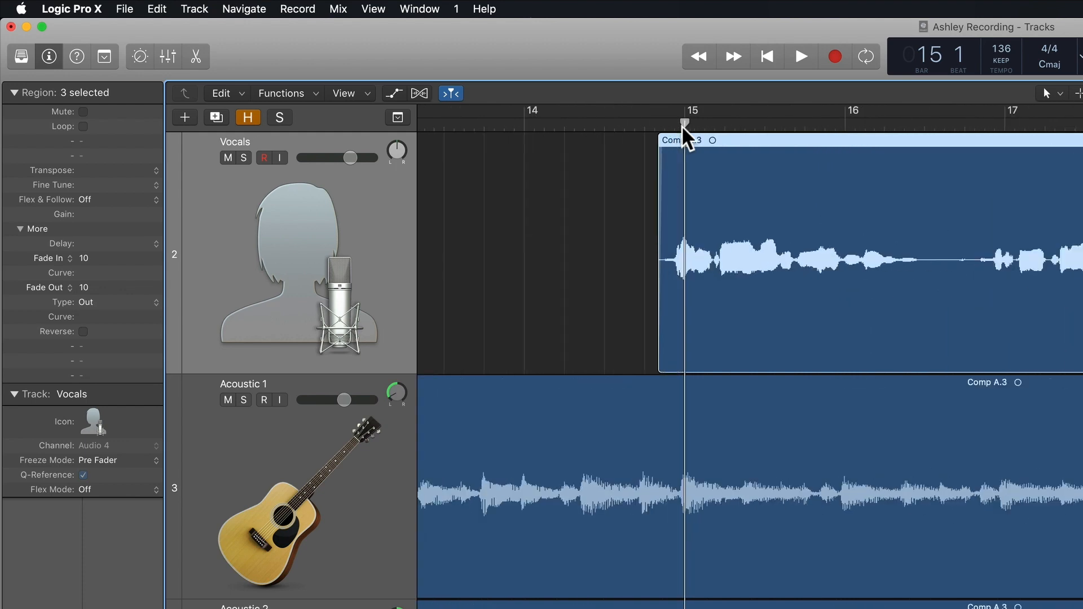
{"action": "key", "text": "super+Right"}
{"action": "key", "text": "super+Right"}
{"action": "left_click", "coordinate": [576, 125]}
{"action": "key", "text": "super+Right"}
{"action": "key", "text": "super+Right"}
{"action": "key", "text": "super+Right"}
{"action": "key", "text": "super+Right"}
{"action": "key", "text": "super+Right"}
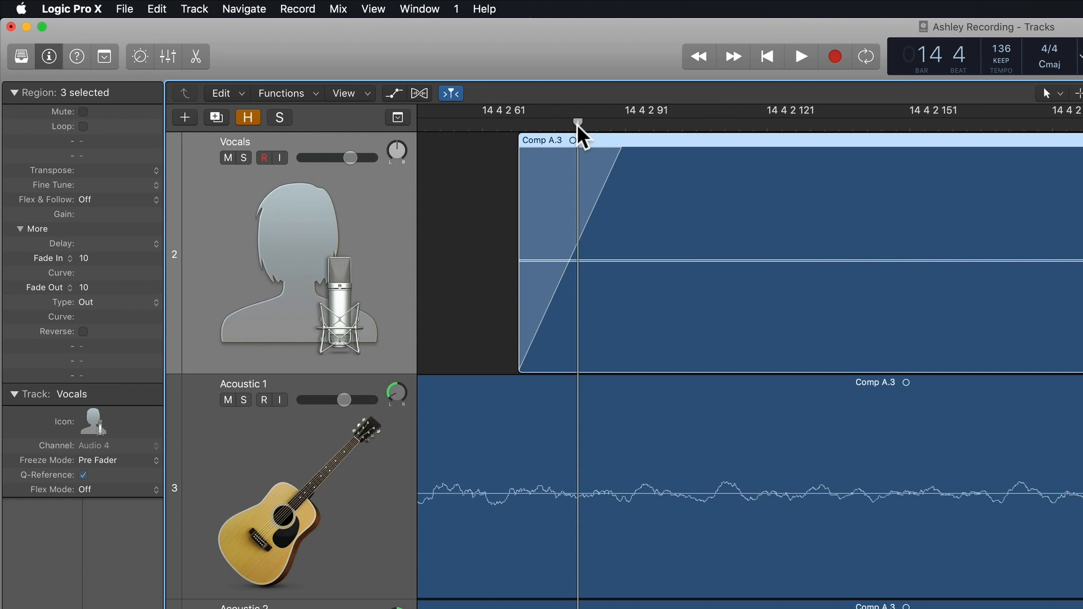
- Play back the whole arrangement from just before the start of the two acoustic guitar regions
{"action": "key", "text": "super+Left"}
{"action": "key", "text": "super+Left"}
{"action": "key", "text": "super+Left"}
{"action": "key", "text": "super+Left"}
{"action": "key", "text": "super+Left"}
{"action": "key", "text": "super+Left"}
{"action": "key", "text": "super+Left"}
{"action": "key", "text": "super+Left"}
{"action": "key", "text": "super+Left"}
{"action": "key", "text": "super+Left"}
{"action": "key", "text": "super+Left"}
{"action": "key", "text": "super+Left"}
{"action": "key", "text": "super+Left"}
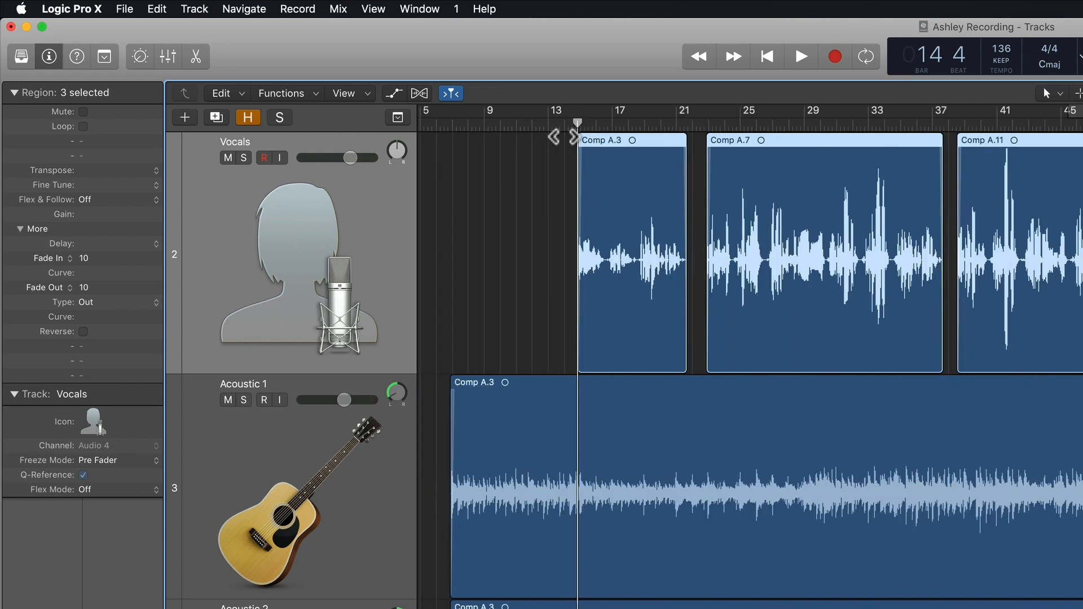
{"action": "left_click", "coordinate": [451, 126]}
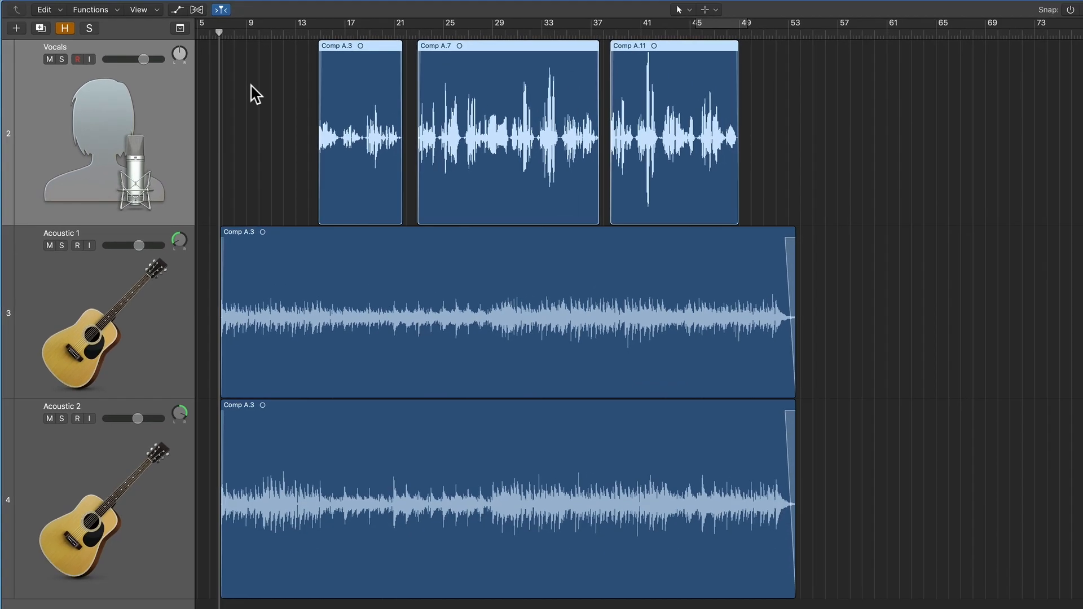
{"action": "key", "text": "super+Right"}
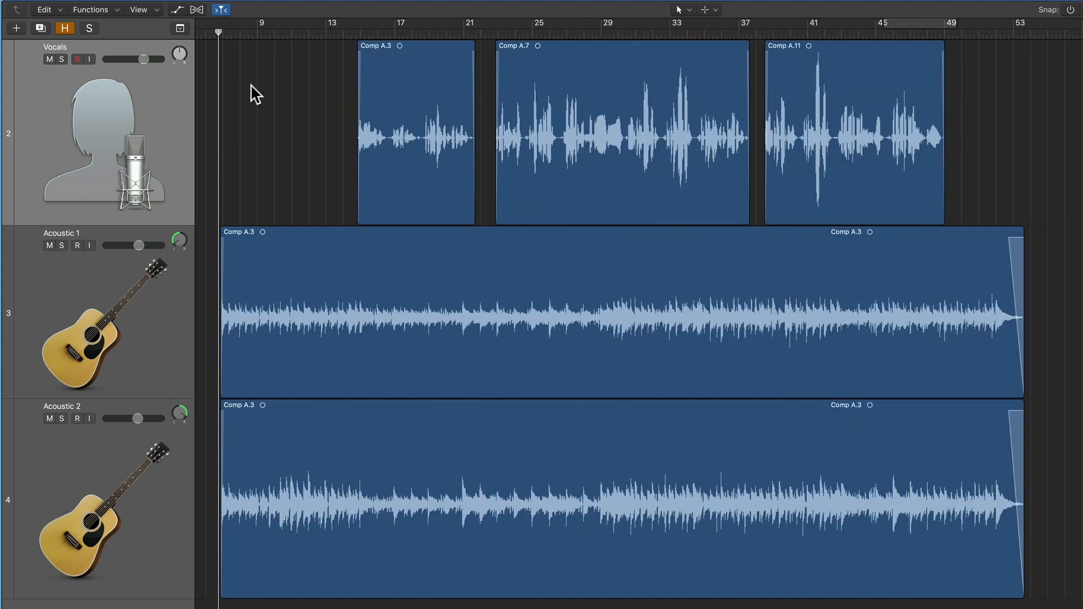
{"action": "key", "text": "space"}
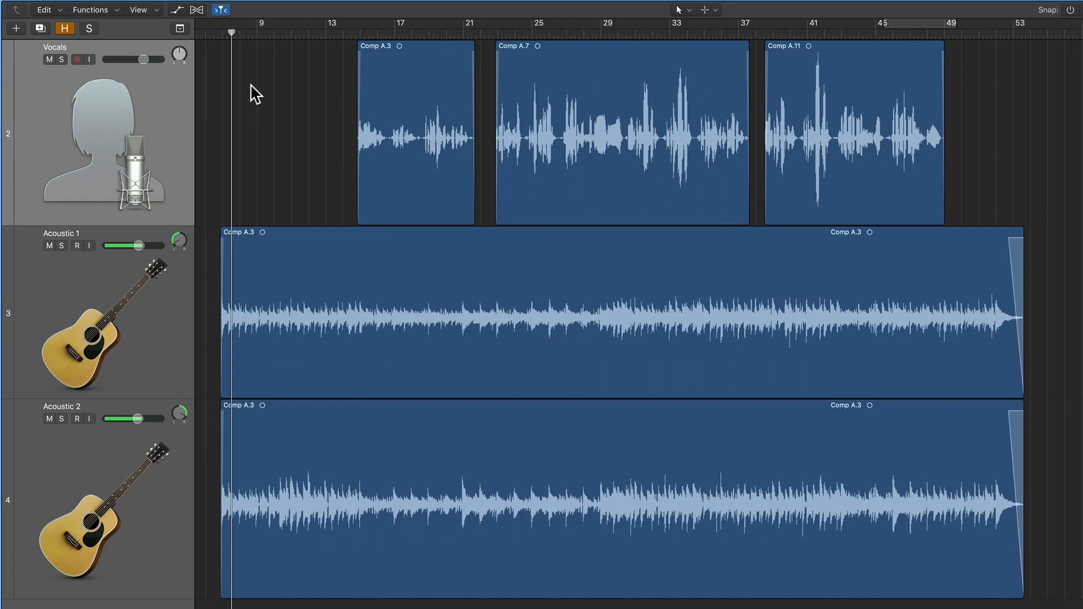